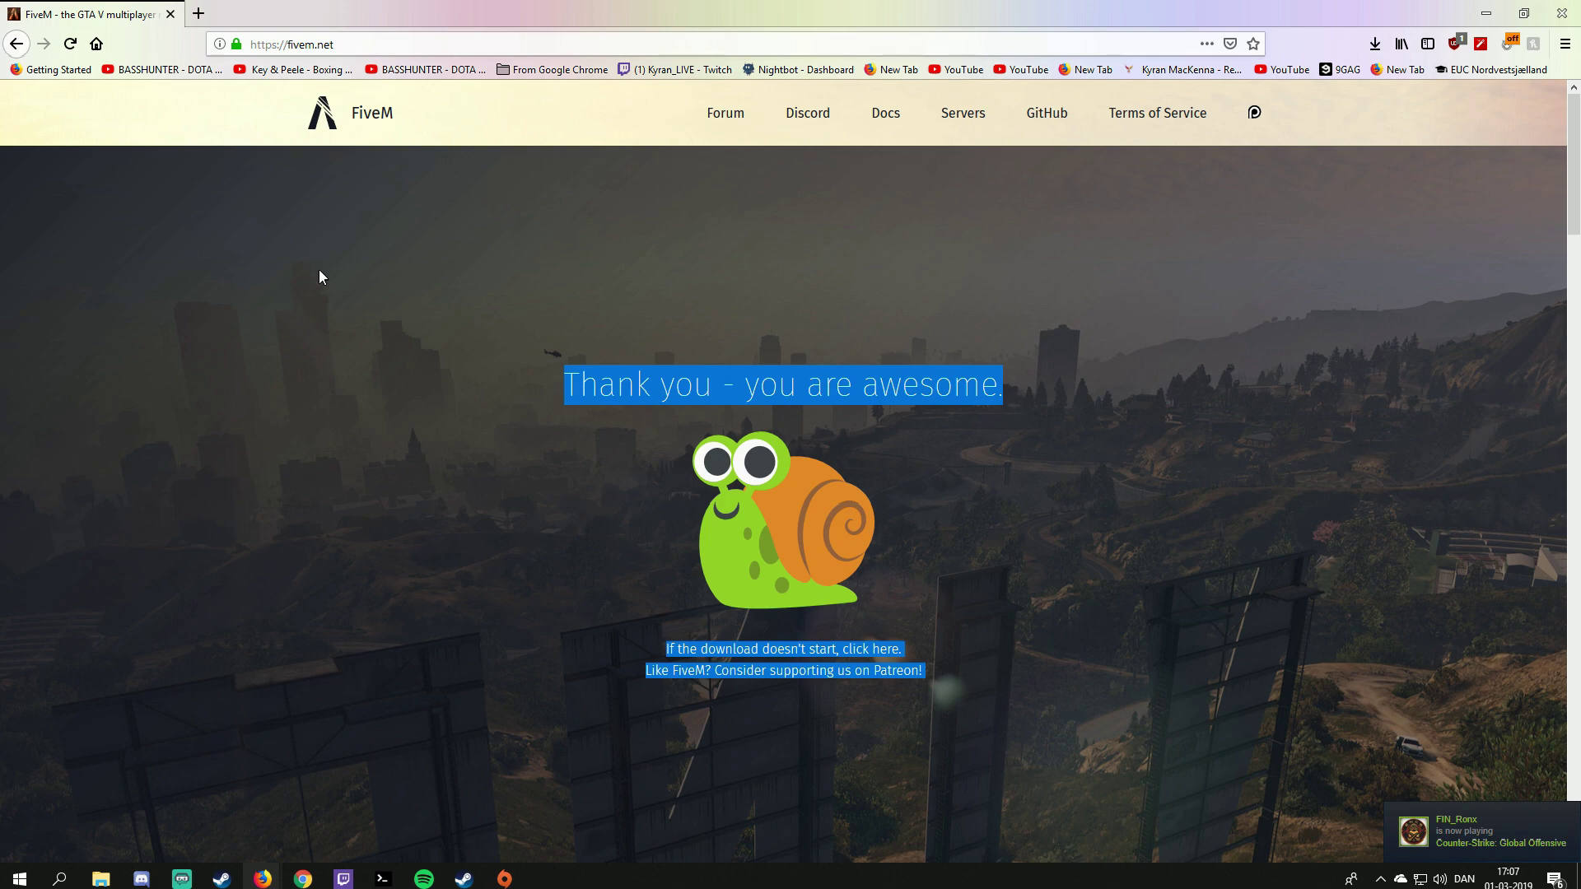
- Search the web for "lambda menu fivem" in a new tab and open the [Release] Lambda Menu forum thread
{"action": "left_click", "coordinate": [198, 12]}
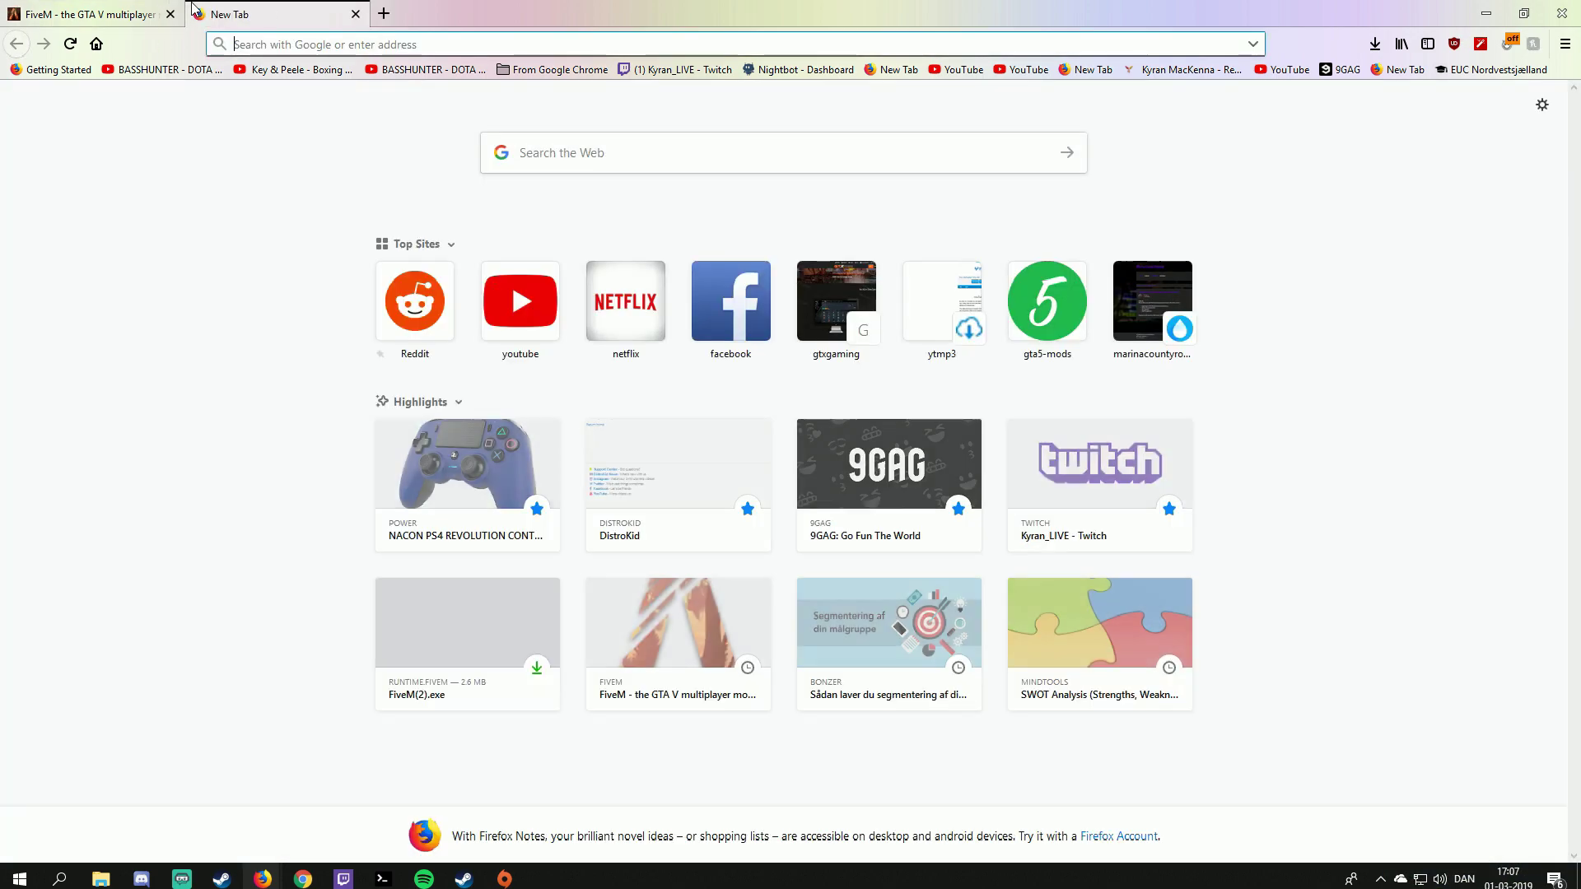
{"action": "type", "text": "lambda menu fivem"}
{"action": "key", "text": "Return"}
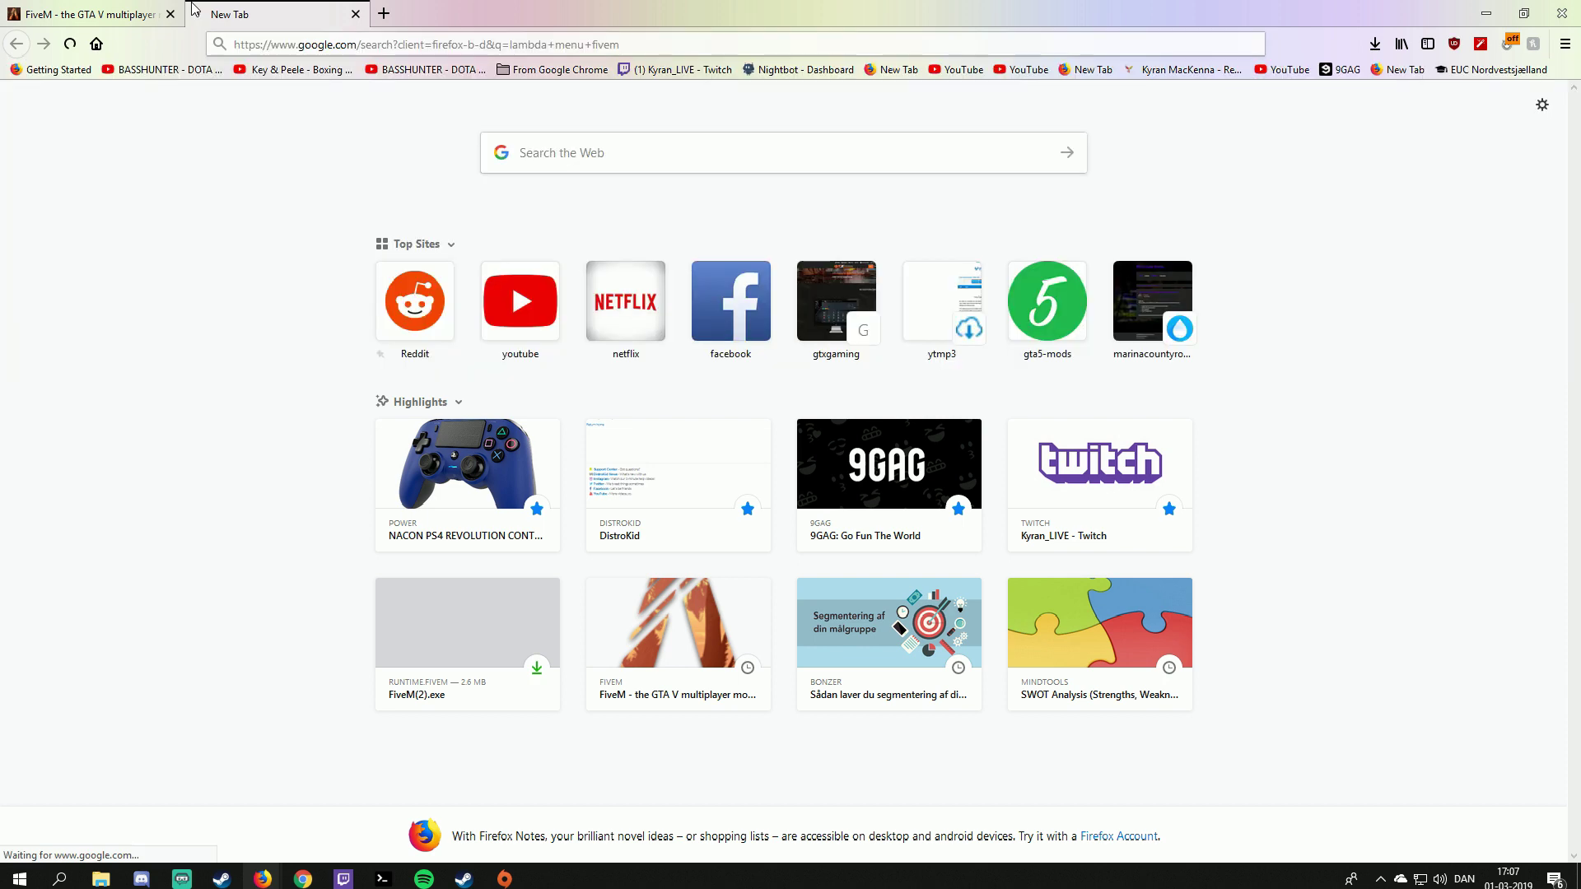
{"action": "left_click", "coordinate": [387, 232]}
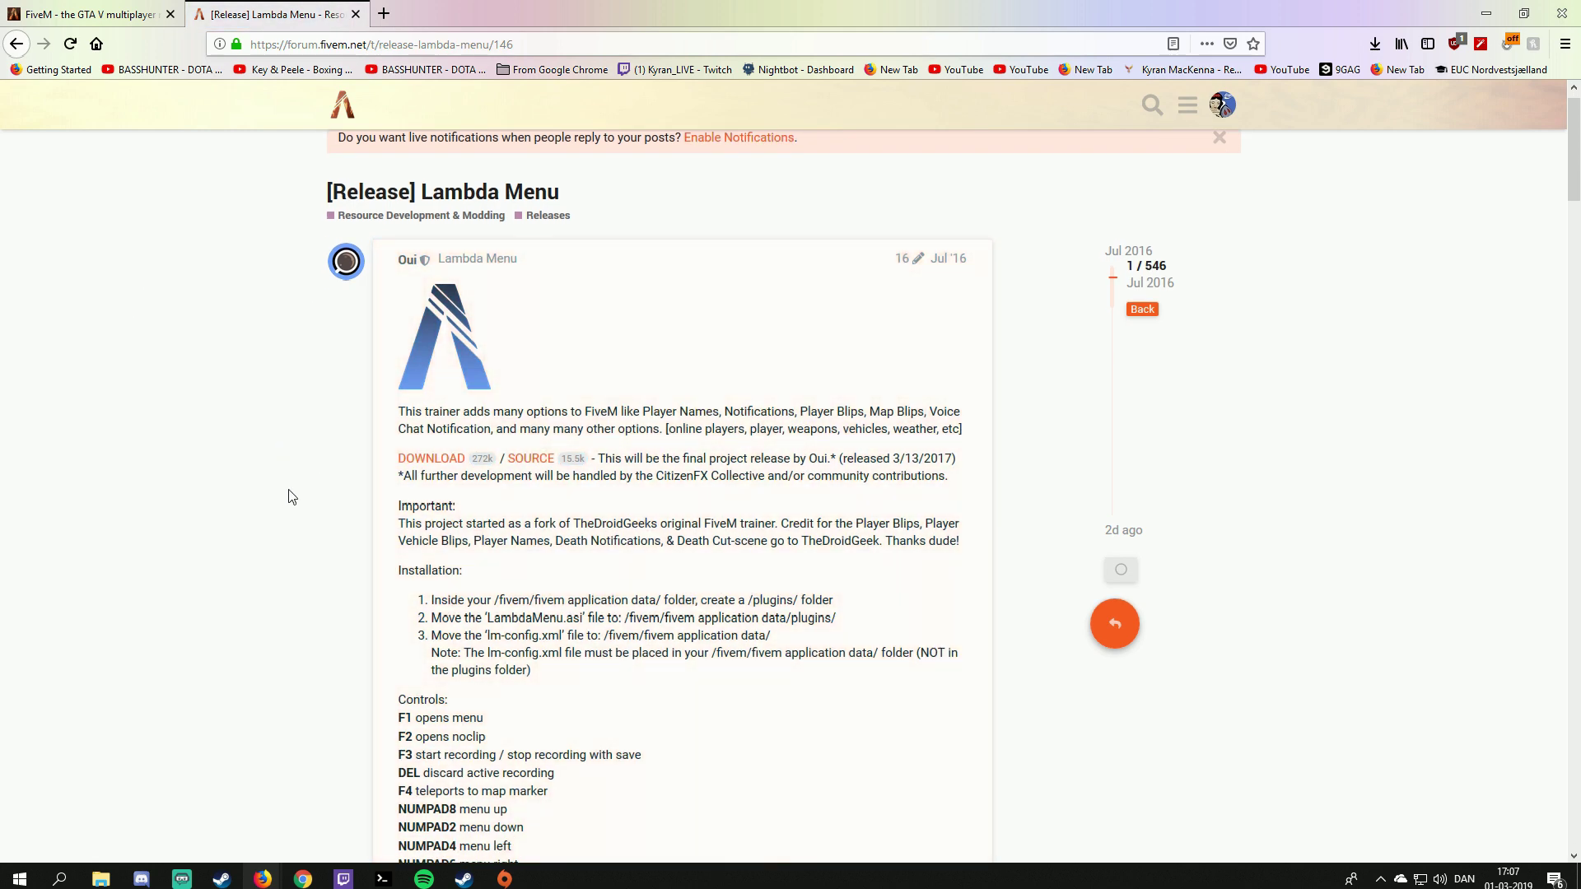
- Read the Lambda Menu post, download LAMBDAMENU_3.13.2017.zip, and open the folder inside the archive
{"action": "scroll", "coordinate": [299, 482], "scroll_direction": "down", "scroll_amount": 3}
{"action": "scroll", "coordinate": [385, 508], "scroll_direction": "down", "scroll_amount": 3}
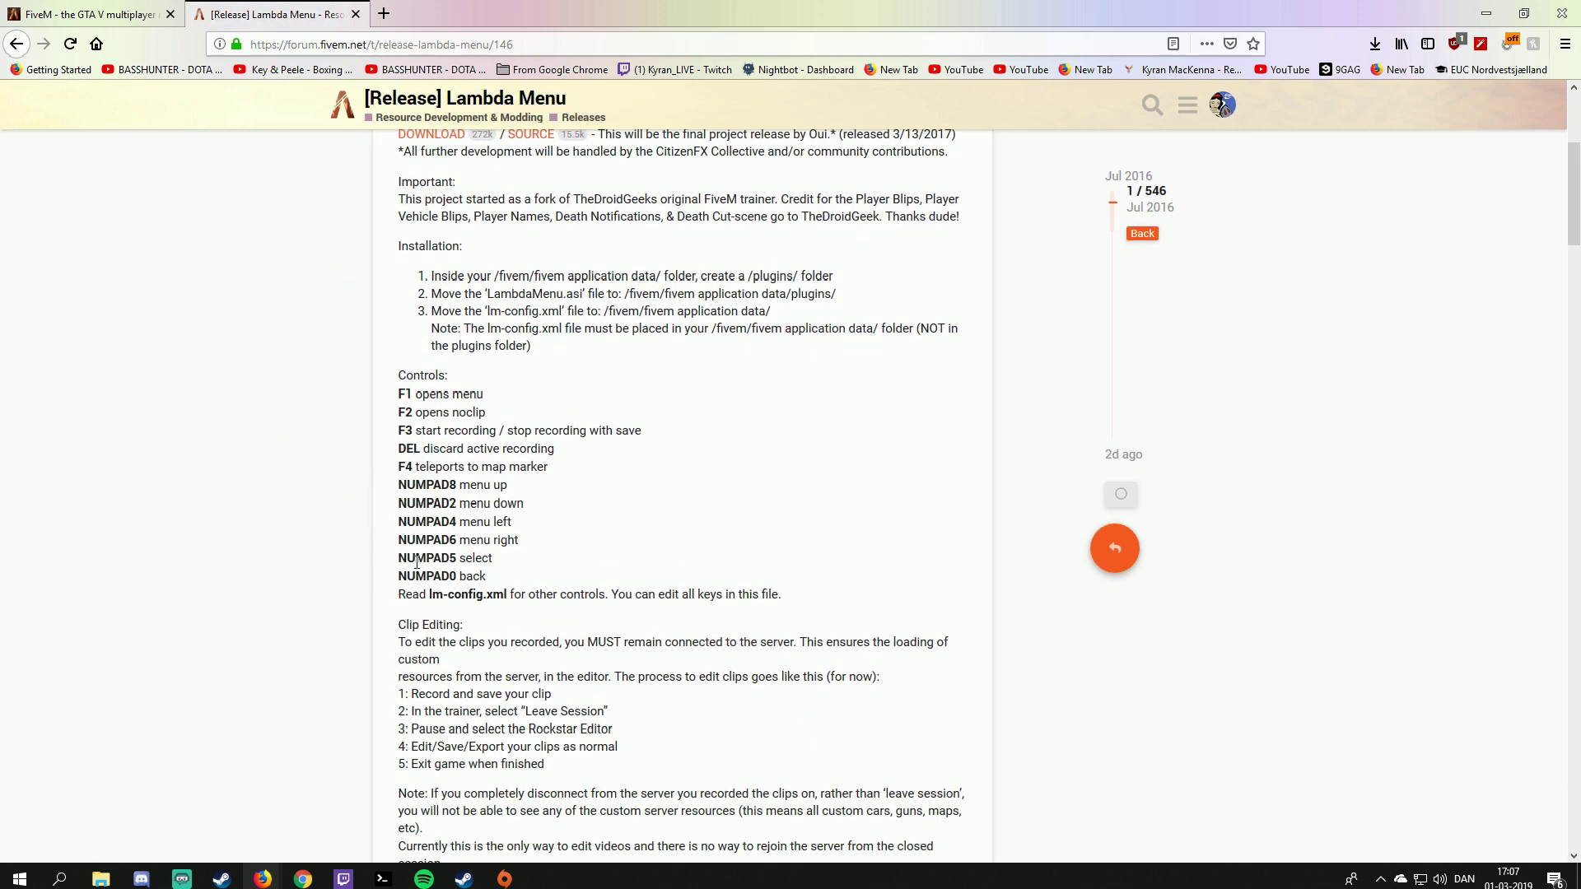
{"action": "middle_click", "coordinate": [297, 506]}
{"action": "scroll", "coordinate": [318, 545], "scroll_direction": "down", "scroll_amount": 2}
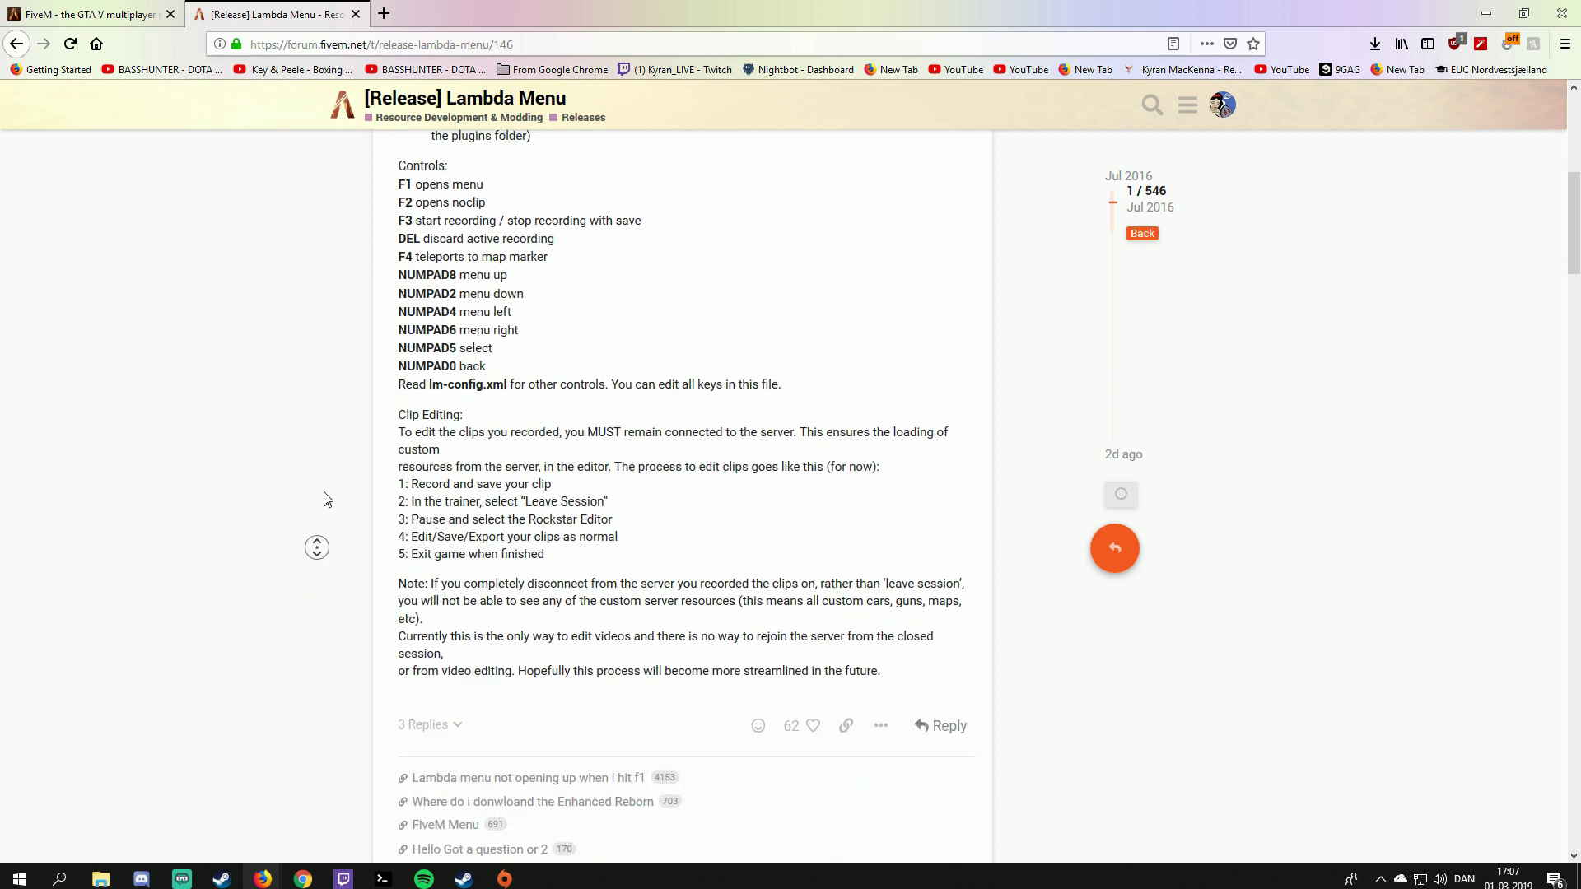
{"action": "scroll", "coordinate": [363, 389], "scroll_direction": "up", "scroll_amount": 6}
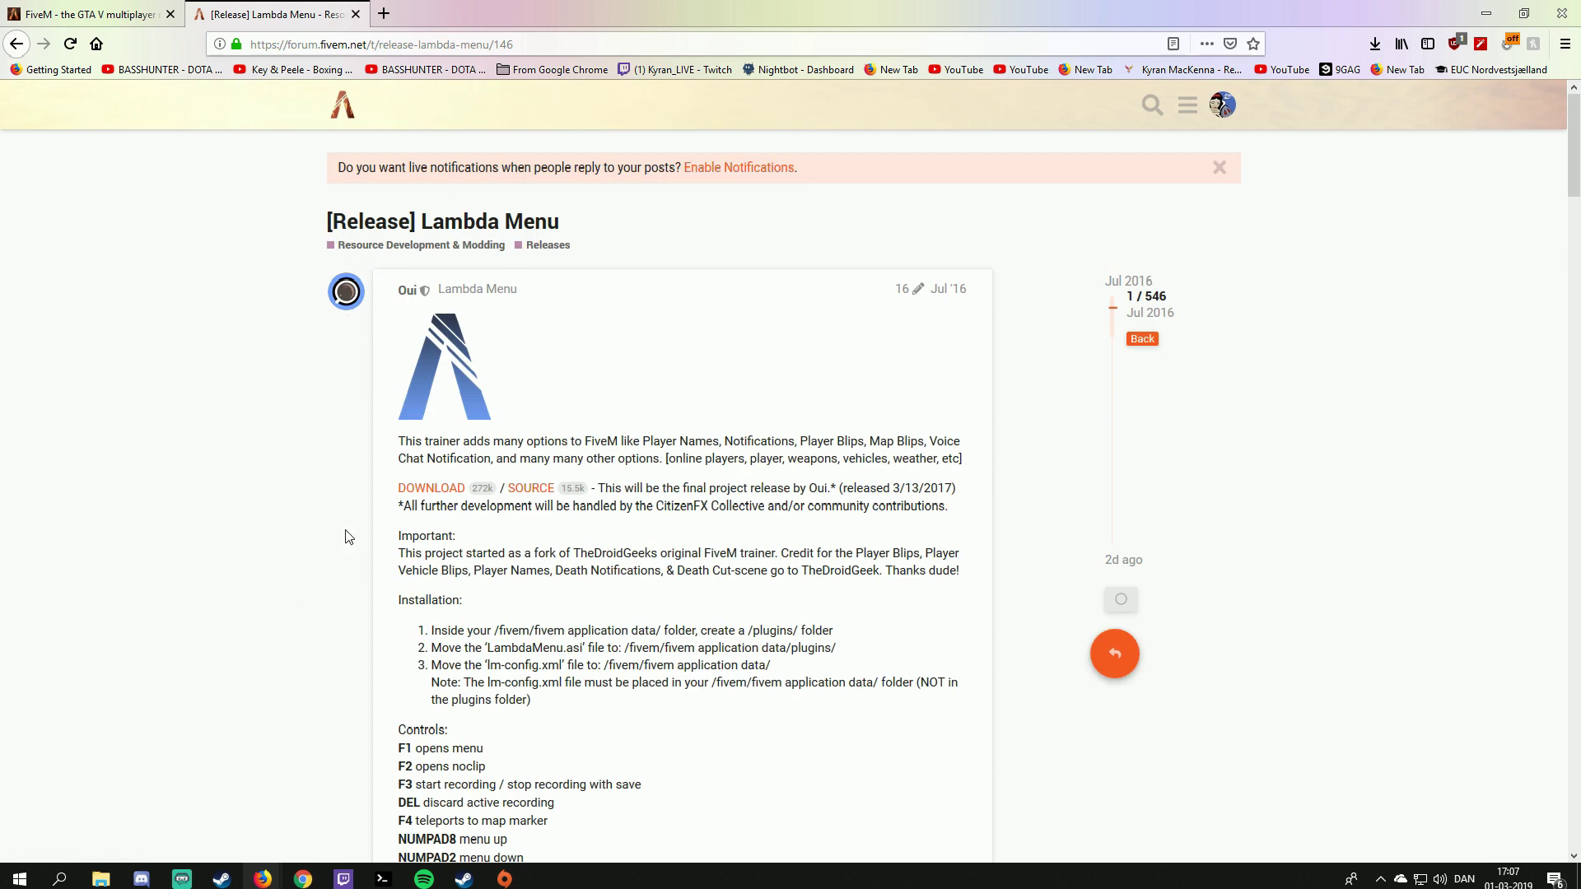
{"action": "left_click", "coordinate": [455, 453]}
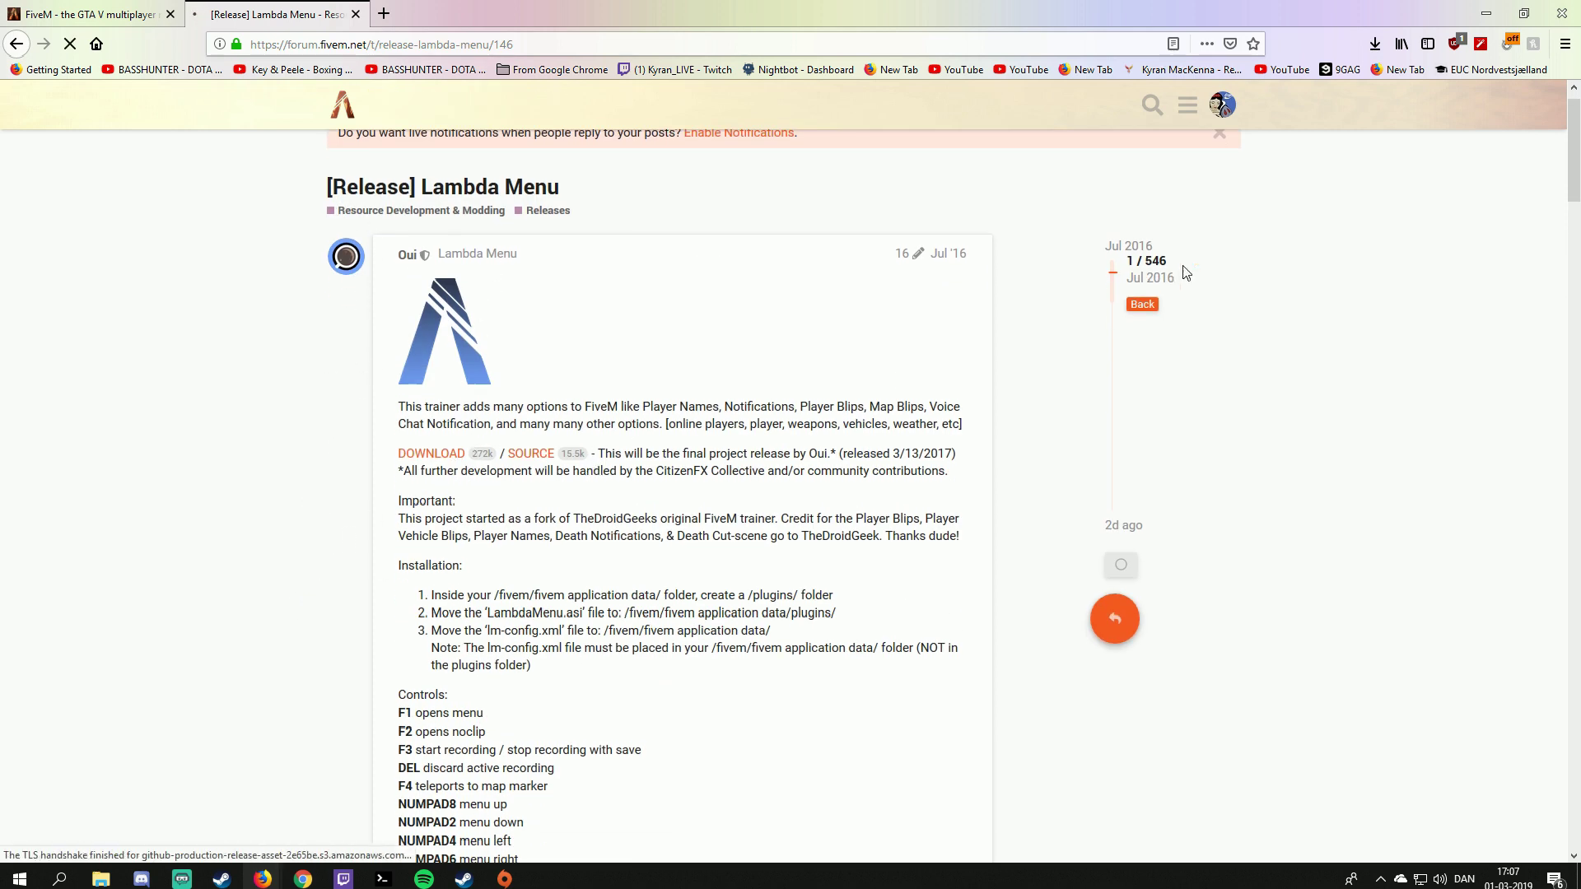
{"action": "left_click", "coordinate": [905, 627]}
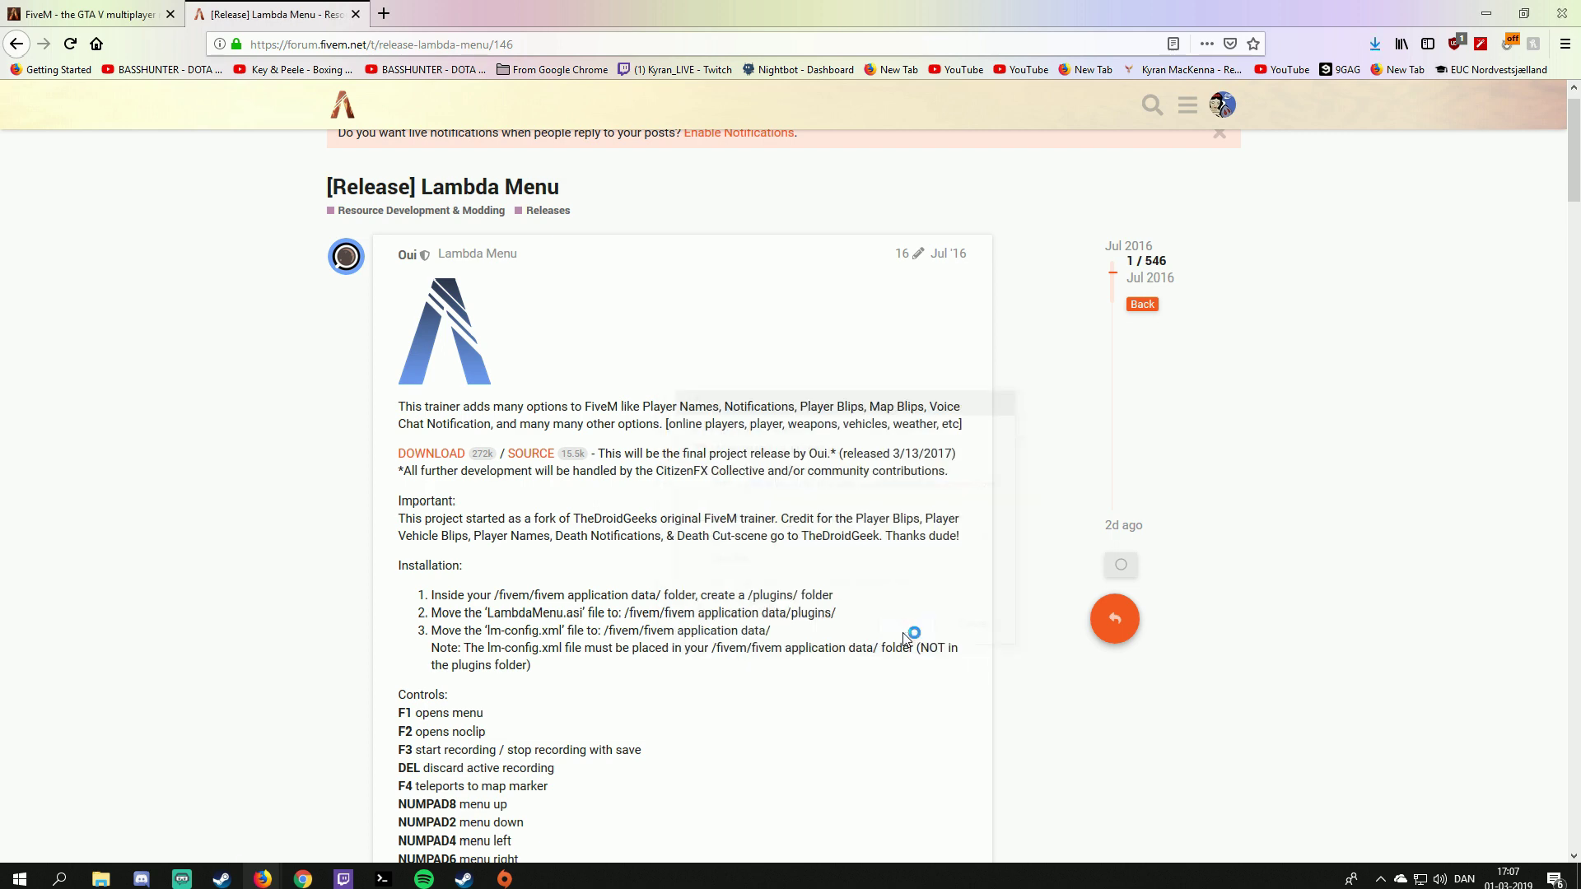
{"action": "left_click", "coordinate": [779, 697]}
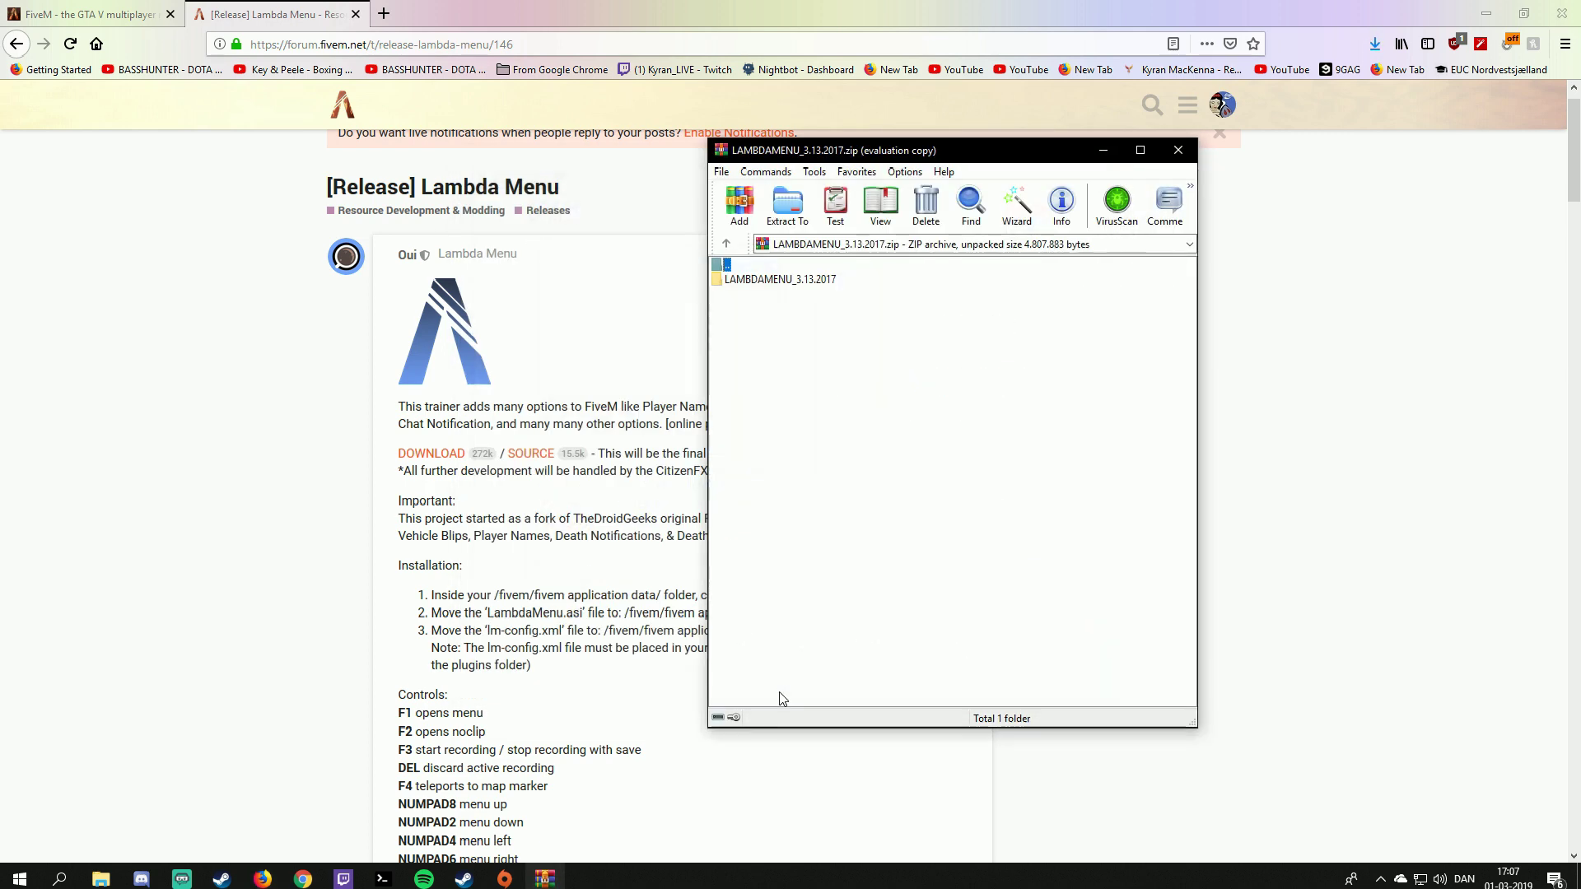
{"action": "double_click", "coordinate": [774, 280]}
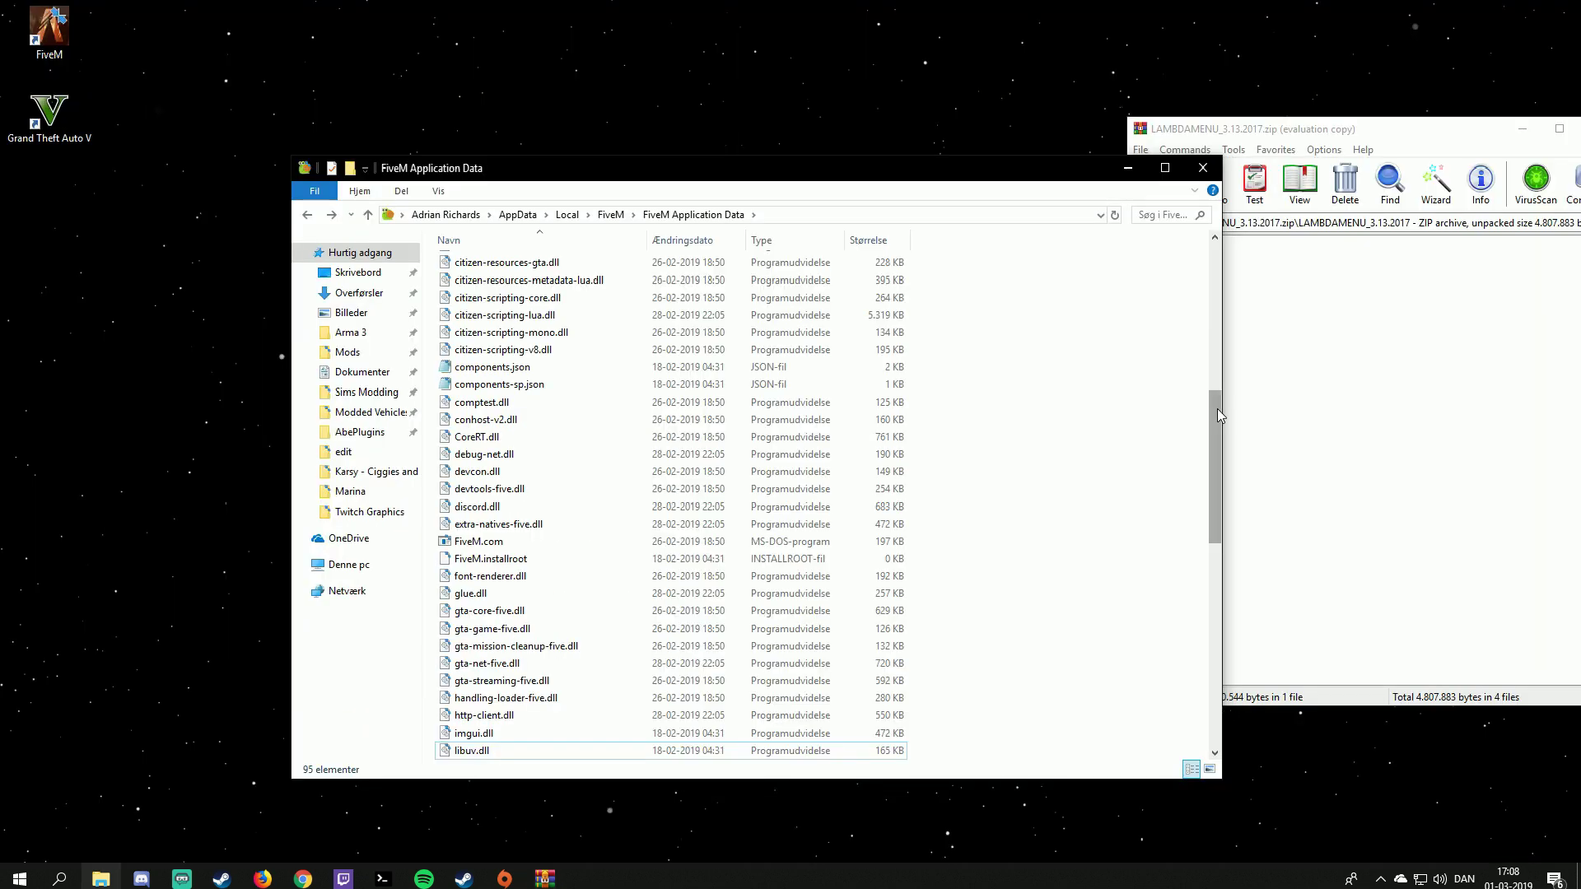
- Extract LambdaMenu.asi from the archive into the plugins folder of FiveM Application Data
{"action": "scroll", "coordinate": [824, 411], "scroll_direction": "up", "scroll_amount": 10}
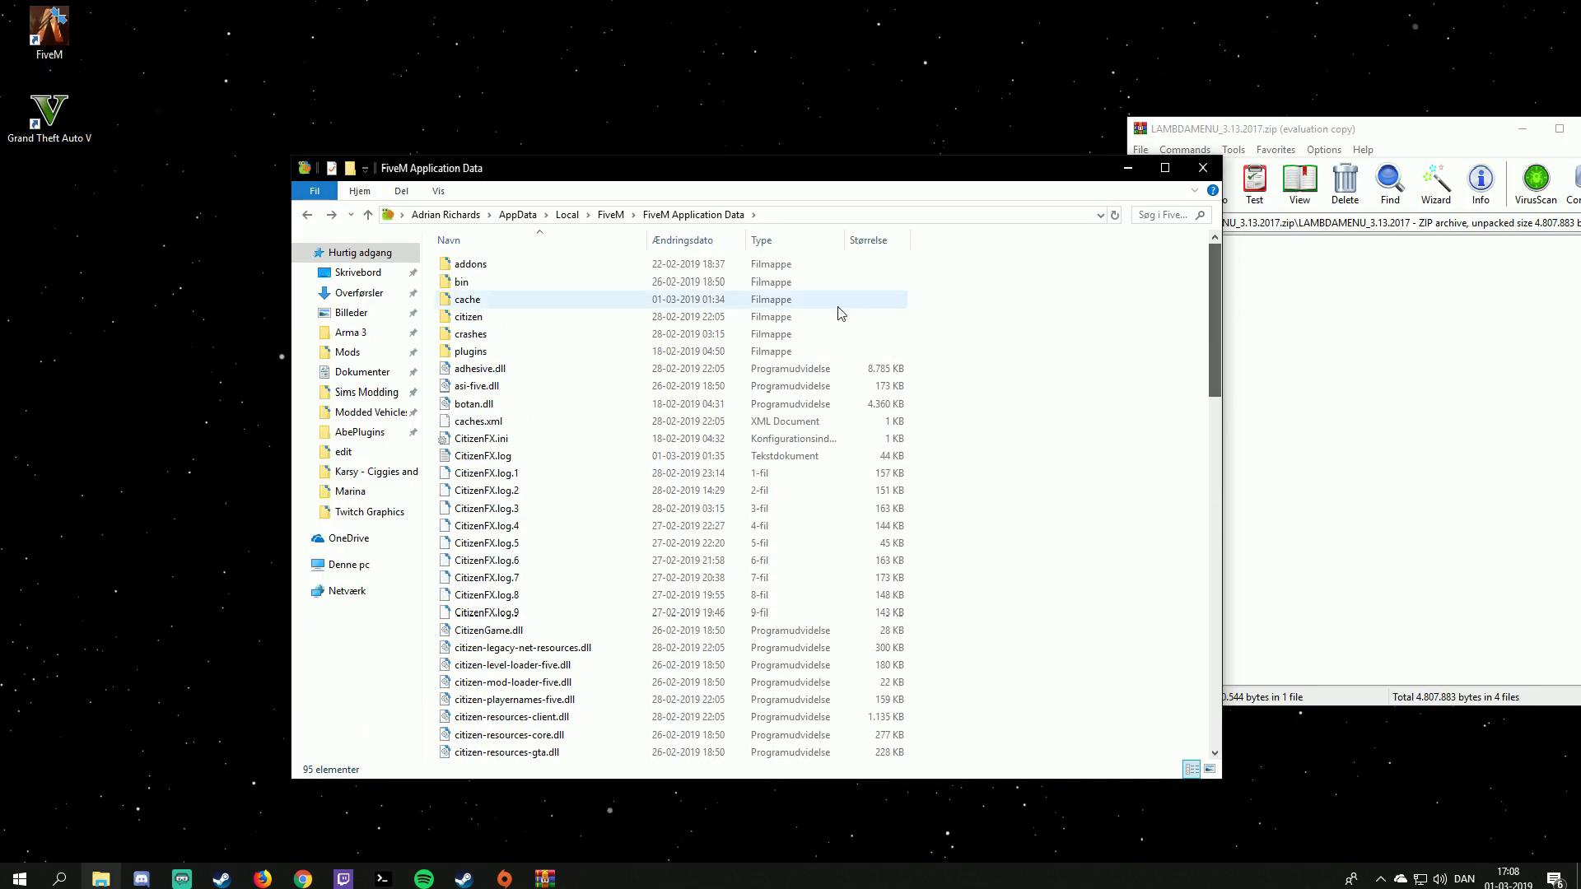
{"action": "double_click", "coordinate": [503, 356]}
{"action": "left_click_drag", "start_coordinate": [1185, 283], "coordinate": [468, 421]}
{"action": "left_click", "coordinate": [345, 326]}
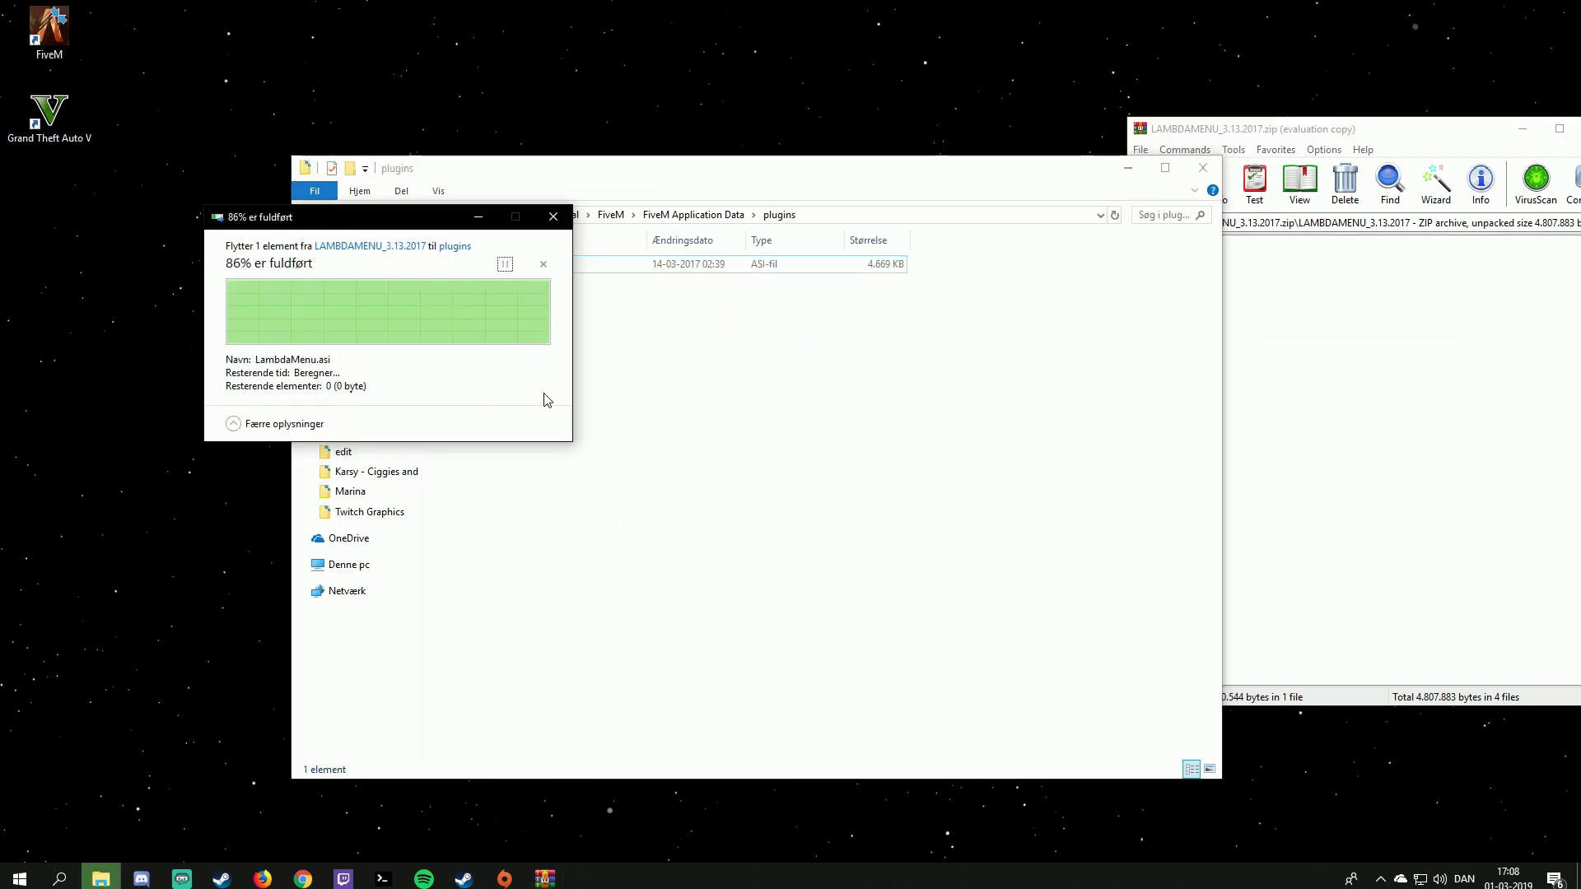
- Return to the FiveM Application Data folder and extract lm-config.xml from the archive directly into it
{"action": "left_click", "coordinate": [307, 214]}
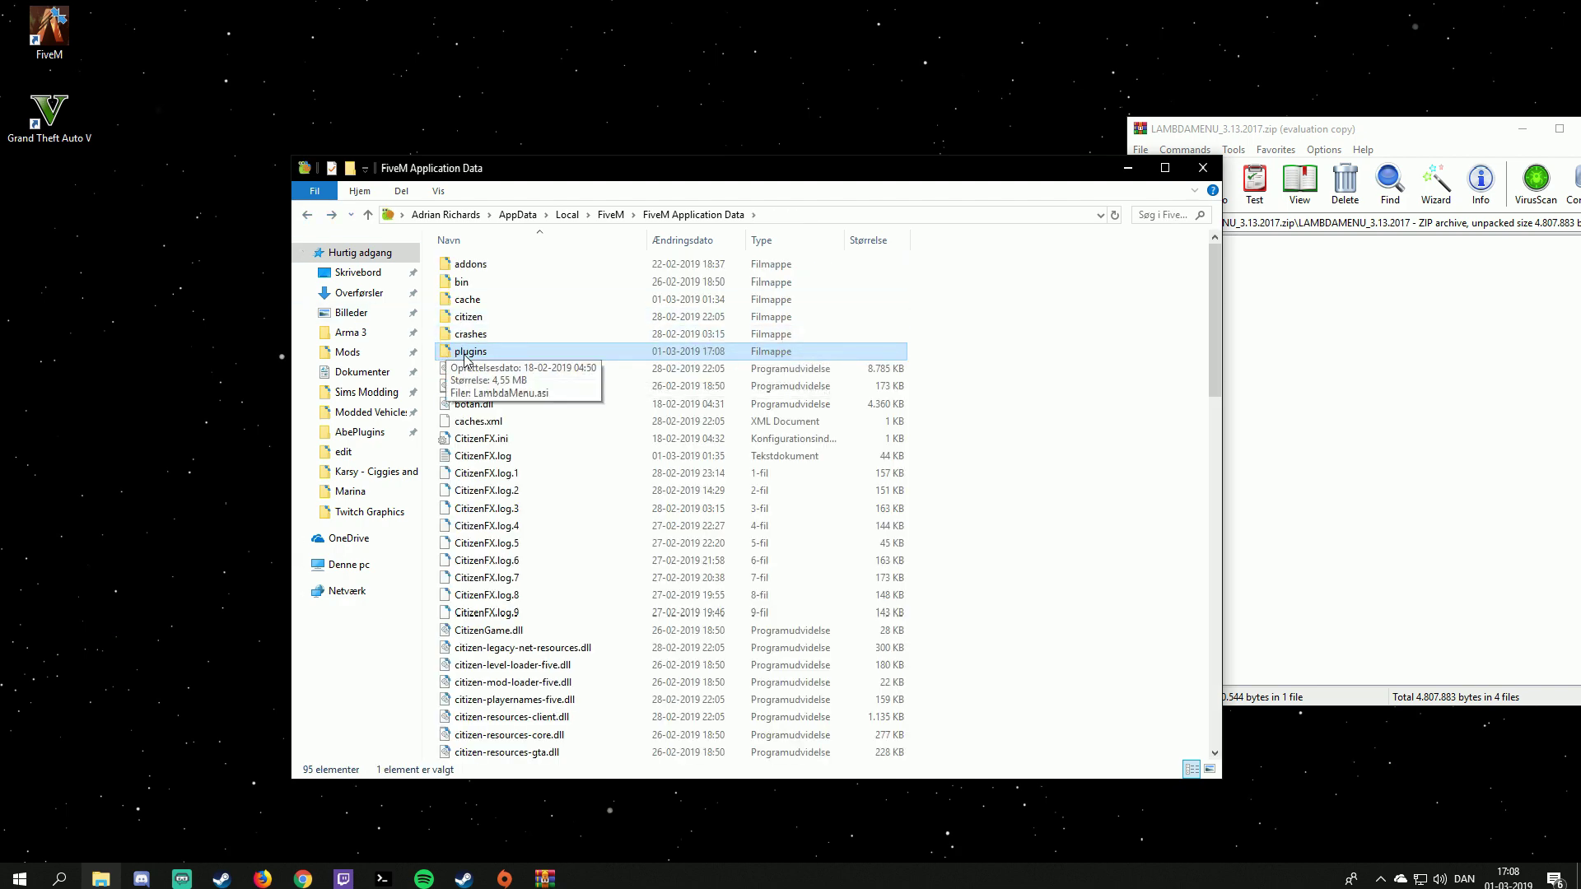
{"action": "left_click", "coordinate": [1272, 143]}
{"action": "left_click_drag", "start_coordinate": [1173, 300], "coordinate": [442, 504]}
{"action": "left_click", "coordinate": [721, 321]}
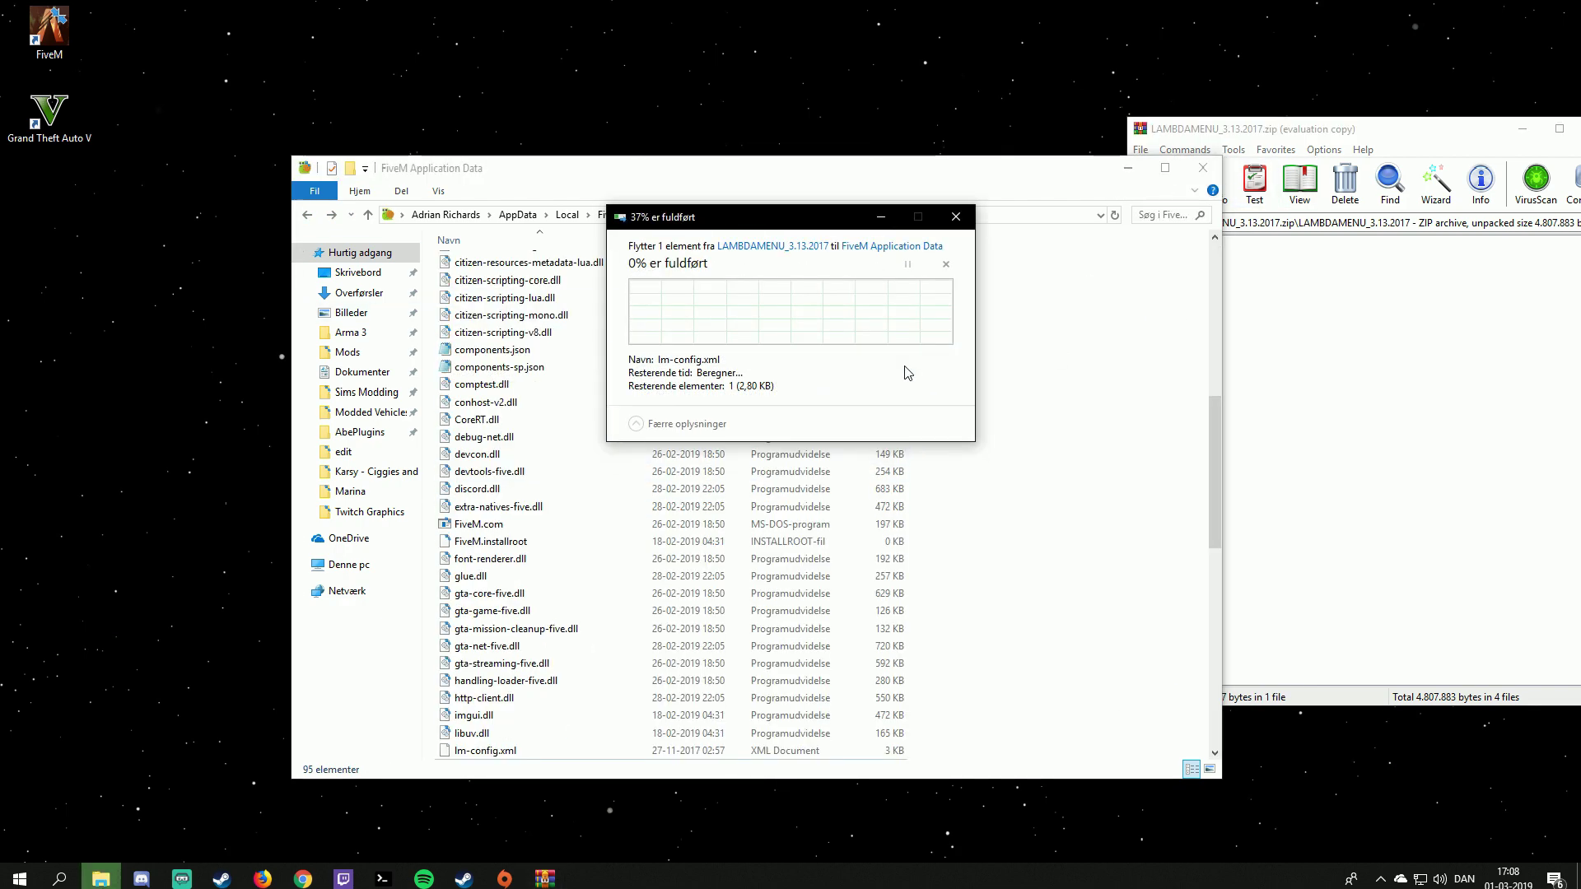
- Close the Lambda Menu archive window, leaving the top of the FiveM Application Data folder in view
{"action": "left_click", "coordinate": [1326, 132]}
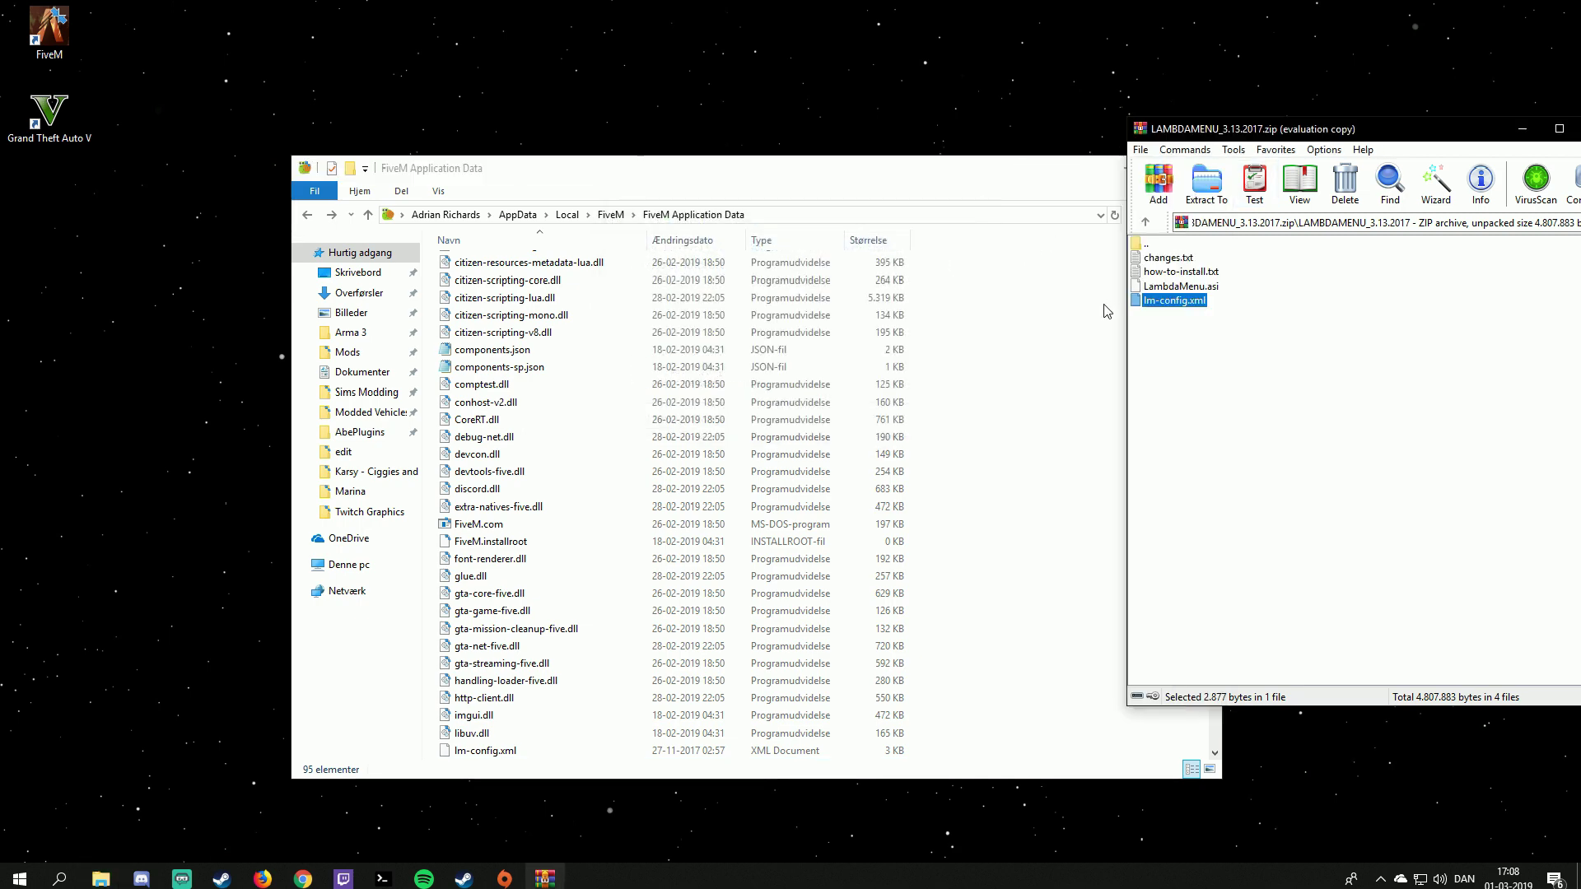
{"action": "left_click", "coordinate": [955, 199]}
{"action": "left_click_drag", "start_coordinate": [1215, 724], "coordinate": [1220, 376]}
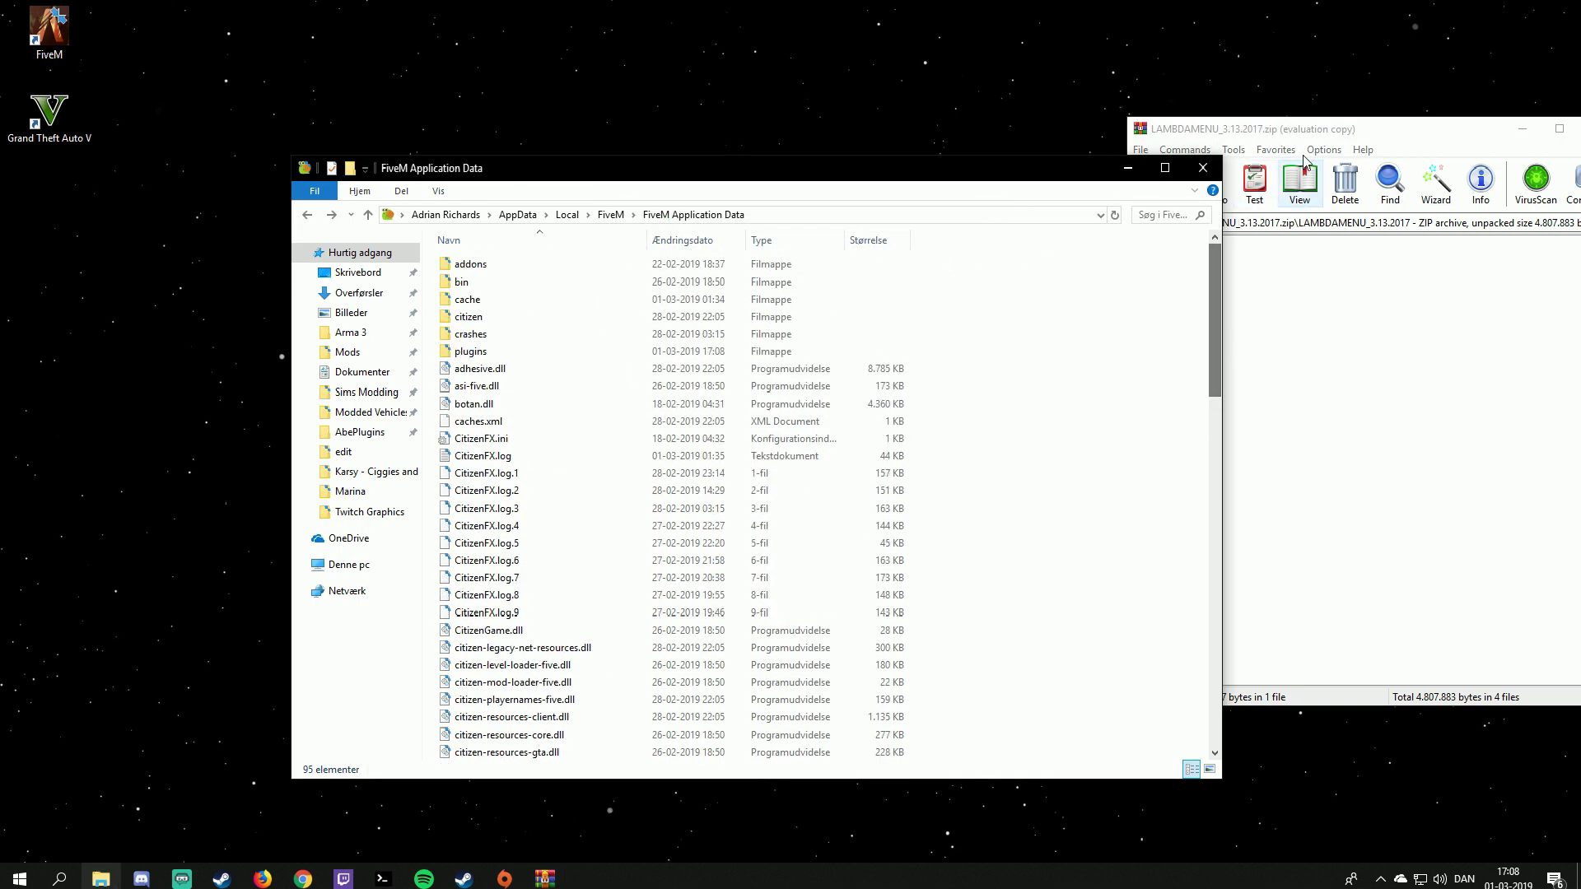
{"action": "left_click", "coordinate": [1309, 129]}
{"action": "left_click_drag", "start_coordinate": [1425, 141], "coordinate": [1194, 142]}
{"action": "left_click", "coordinate": [1369, 129]}
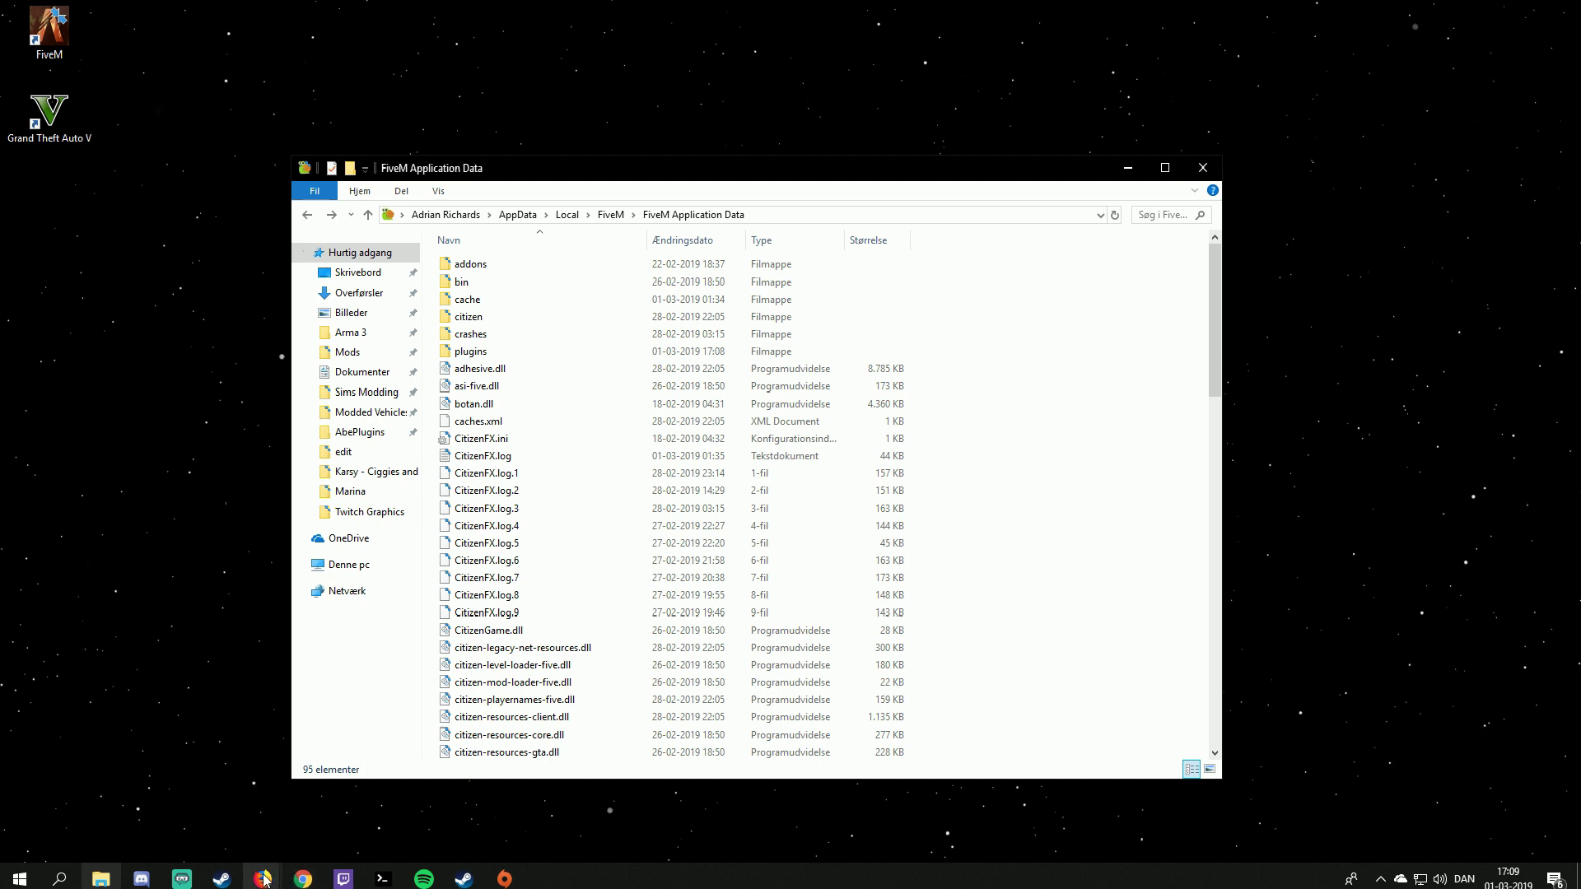
- Switch to Firefox and replace the FiveM and Lambda Menu tabs with a new blank tab
{"action": "mouse_move", "coordinate": [262, 877]}
{"action": "left_click", "coordinate": [362, 802]}
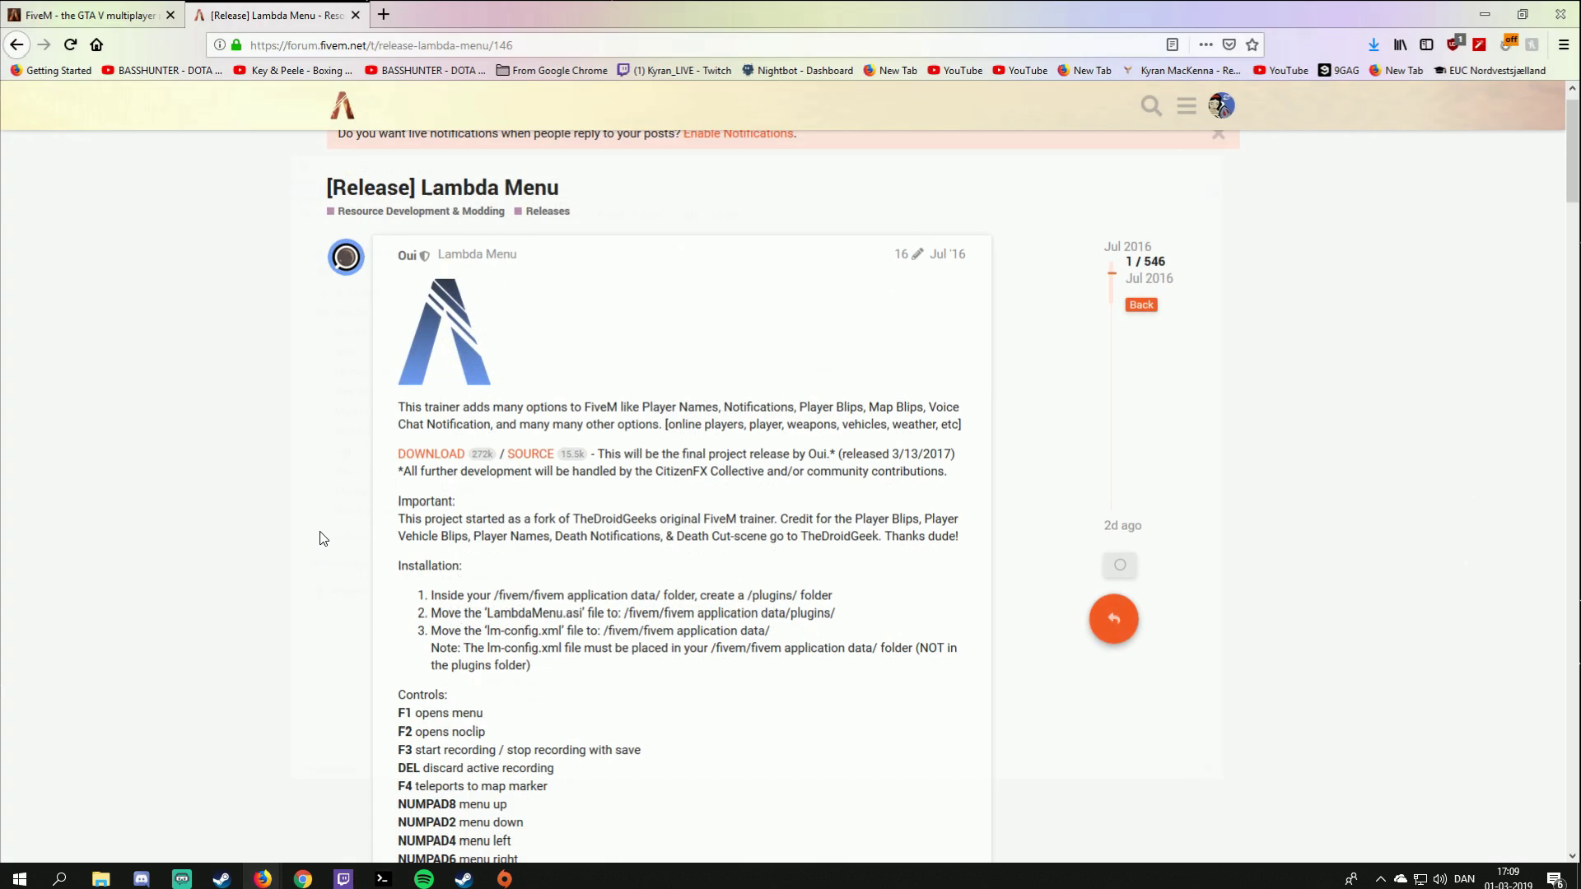
{"action": "left_click", "coordinate": [356, 14]}
{"action": "left_click", "coordinate": [196, 14]}
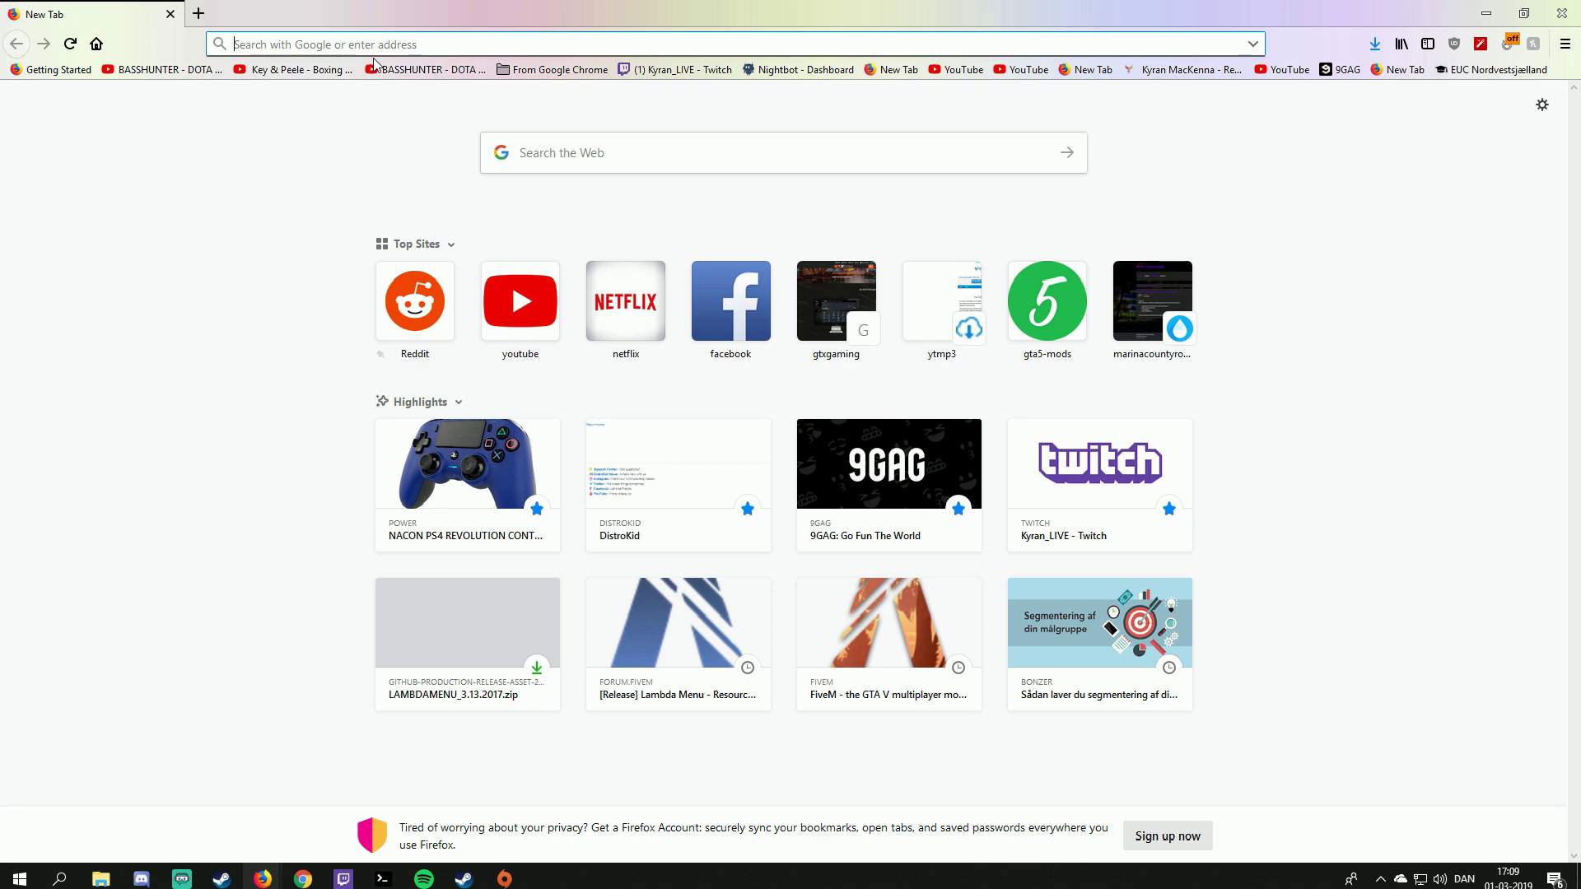
- Search the web for "naturalvision" and open the NaturalVision Remastered page on GTA5-Mods
{"action": "type", "text": "naturalvision"}
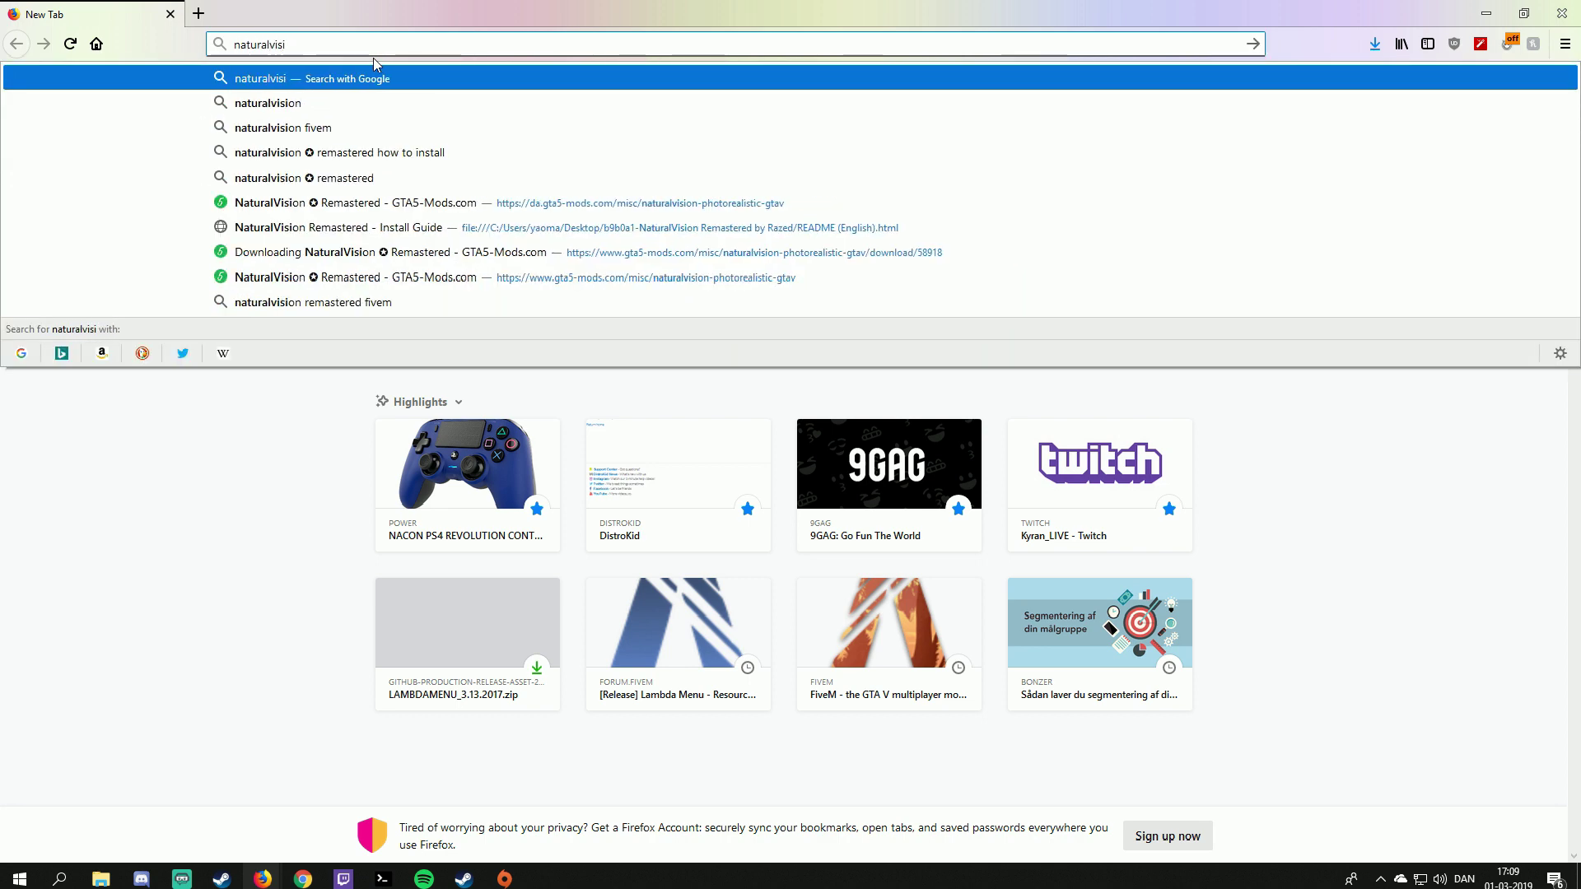
{"action": "key", "text": "Return"}
{"action": "left_click", "coordinate": [409, 237]}
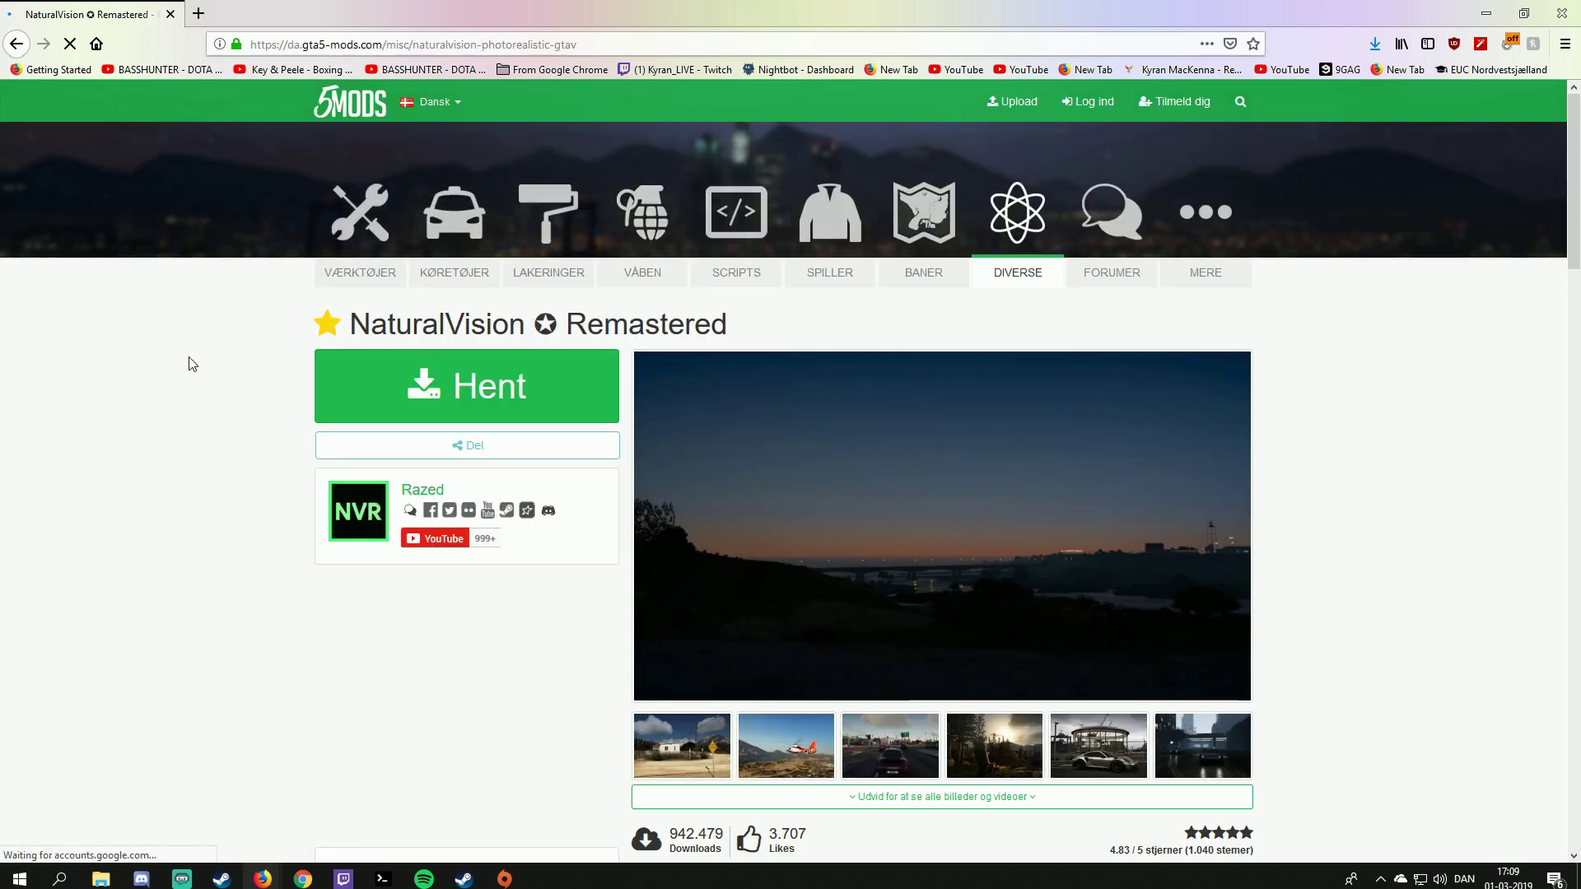
- Examine the NaturalVision Remastered page and browse its enlarged preview images past the tenth, then close the gallery
{"action": "scroll", "coordinate": [194, 412], "scroll_direction": "down", "scroll_amount": 2}
{"action": "middle_click", "coordinate": [1465, 318]}
{"action": "left_click", "coordinate": [1404, 353]}
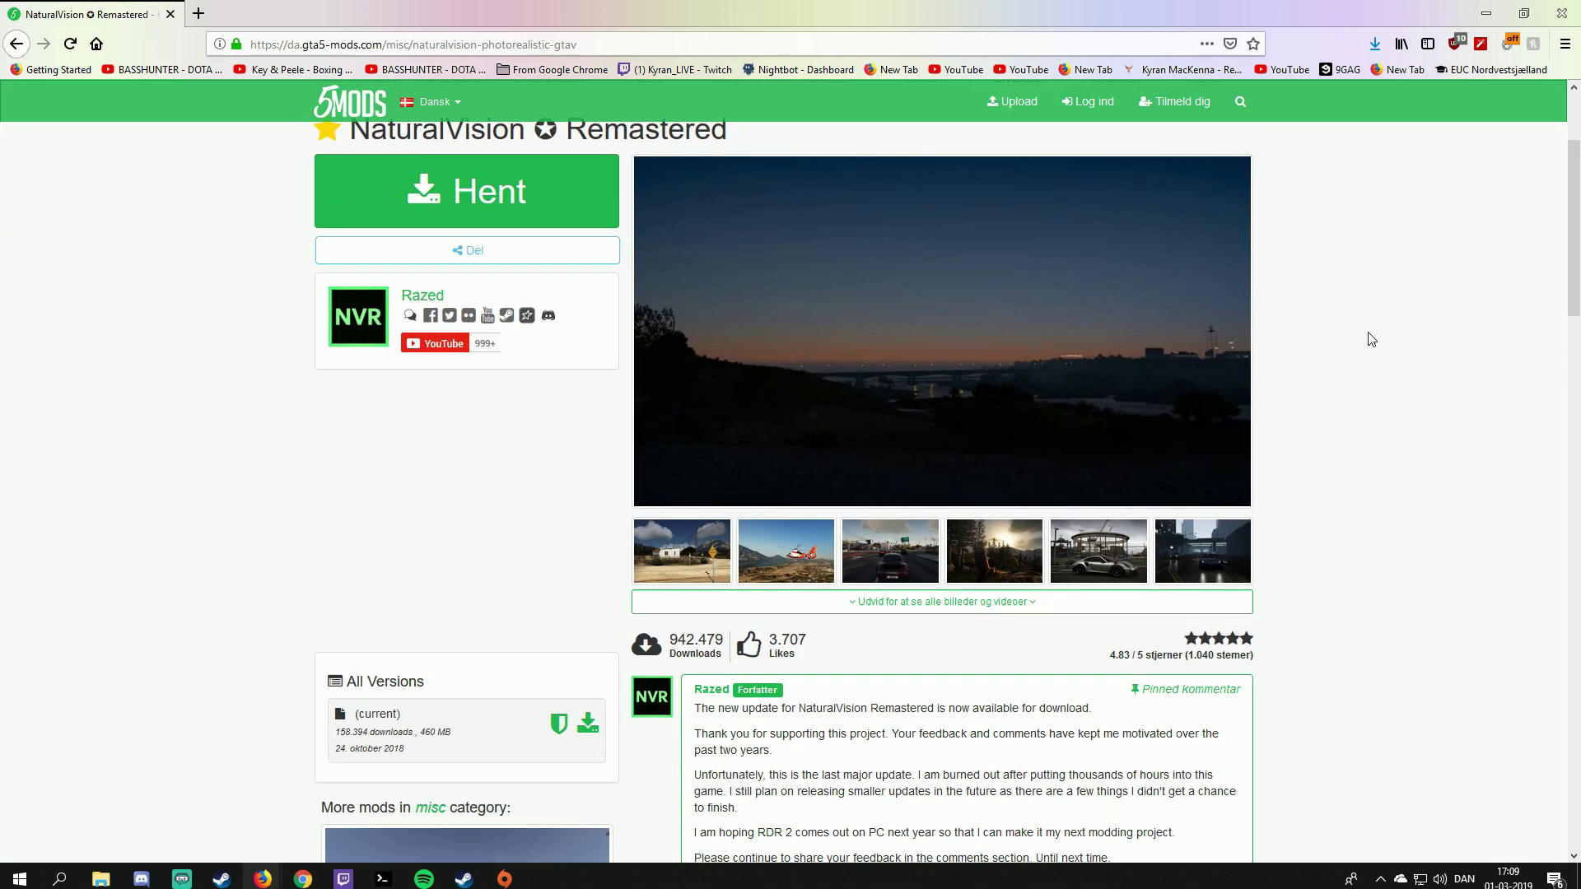
{"action": "middle_click", "coordinate": [1372, 330]}
{"action": "middle_click", "coordinate": [1393, 357]}
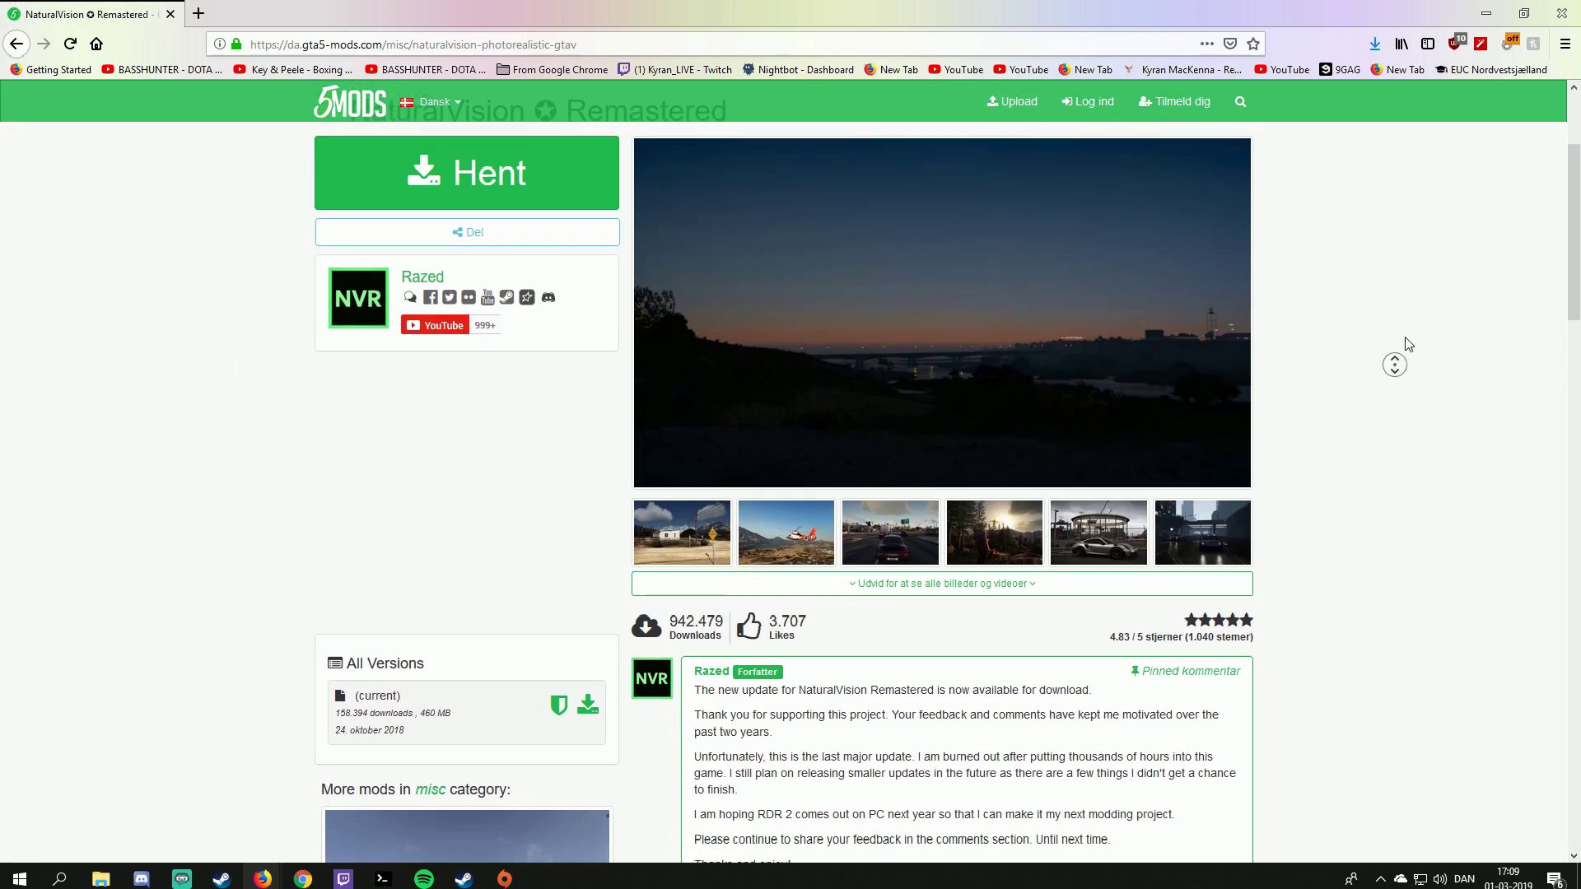
{"action": "left_click", "coordinate": [988, 335]}
{"action": "left_click", "coordinate": [1542, 470]}
{"action": "left_click", "coordinate": [1543, 471]}
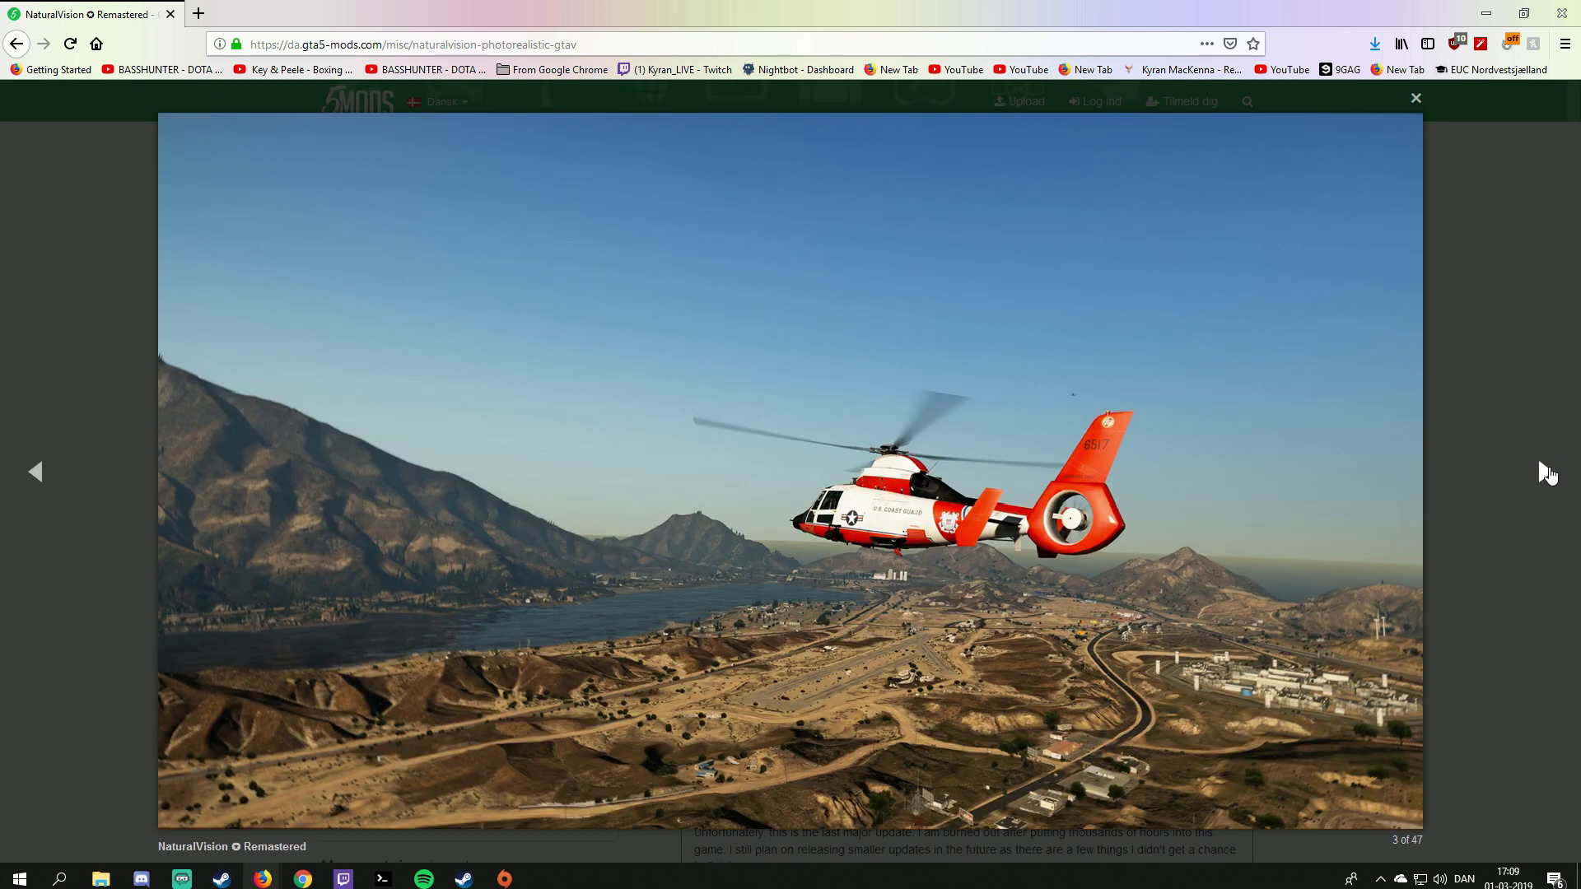
{"action": "left_click", "coordinate": [1545, 473]}
{"action": "left_click", "coordinate": [1545, 472]}
{"action": "left_click", "coordinate": [1545, 472]}
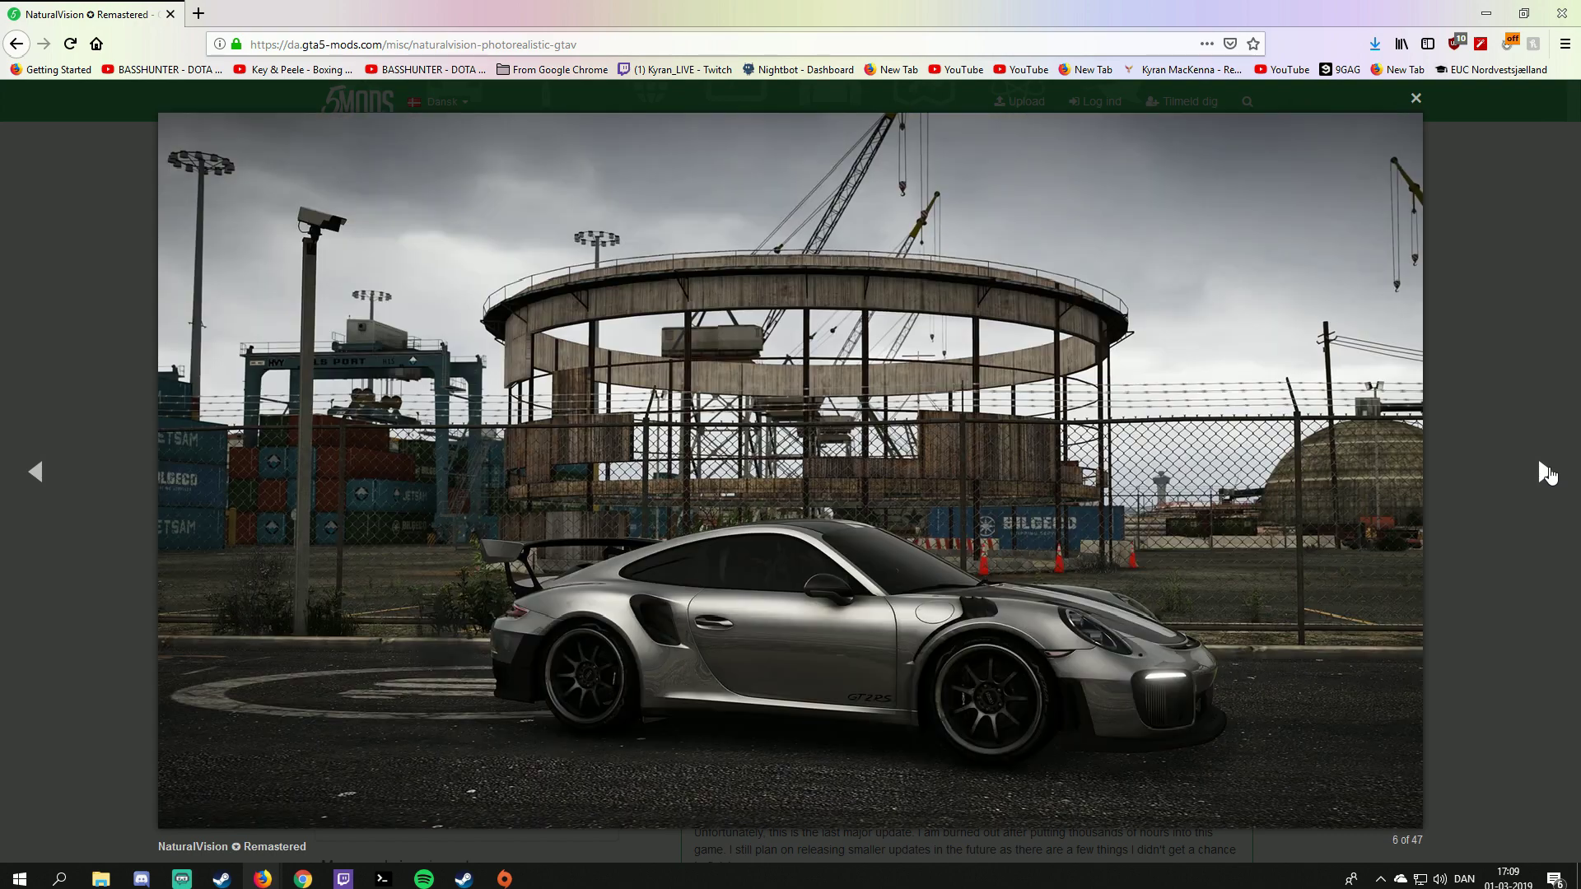
{"action": "left_click", "coordinate": [1545, 472]}
{"action": "left_click", "coordinate": [1546, 472]}
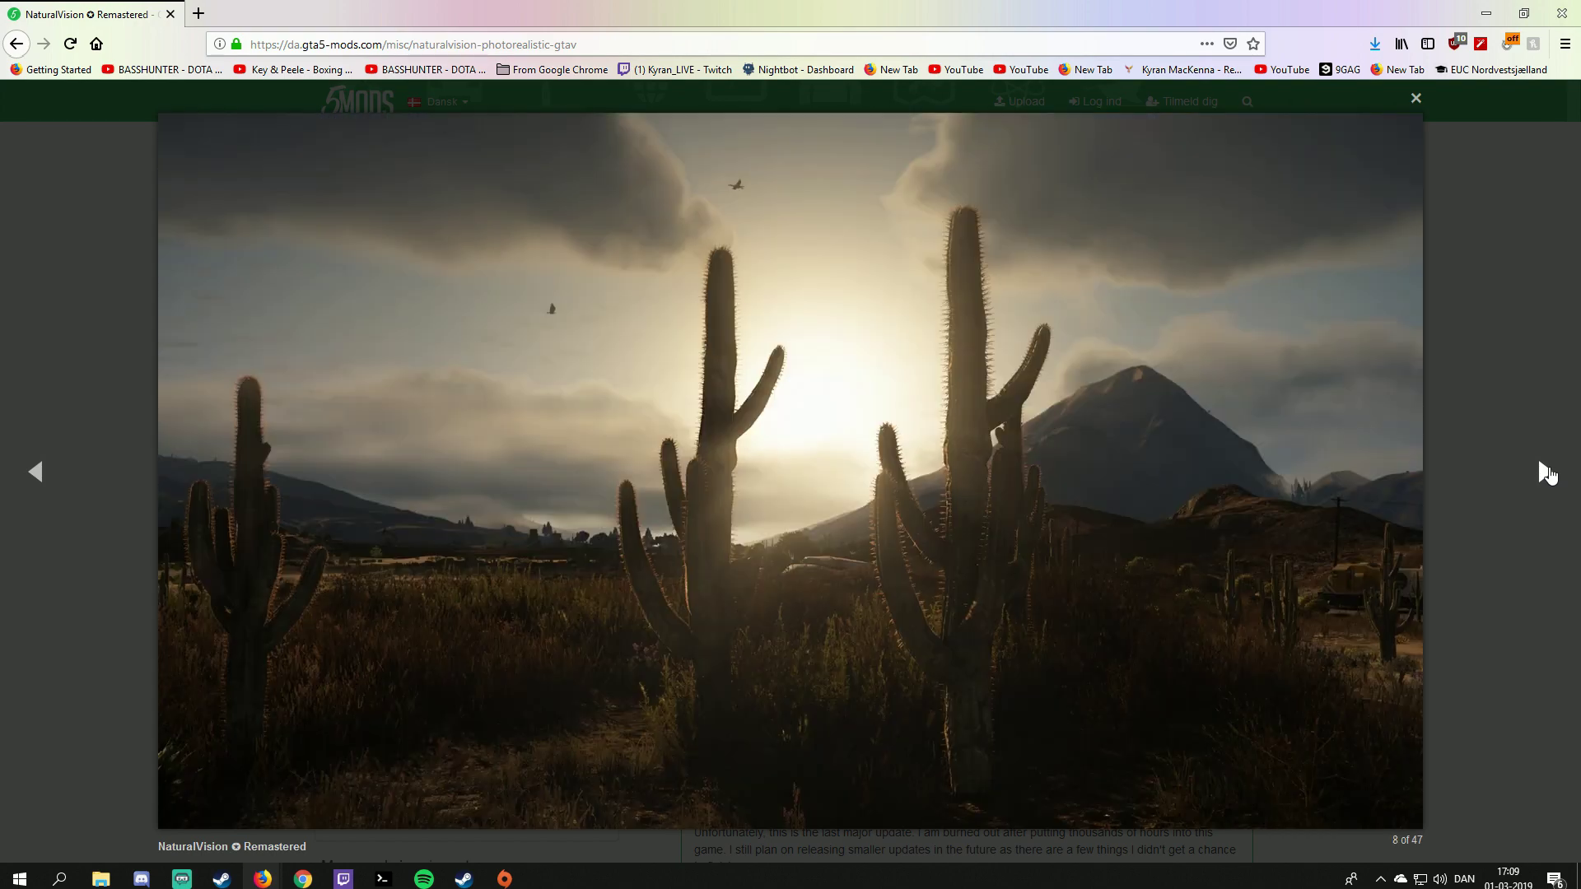
{"action": "left_click", "coordinate": [1545, 472]}
{"action": "left_click", "coordinate": [1545, 472]}
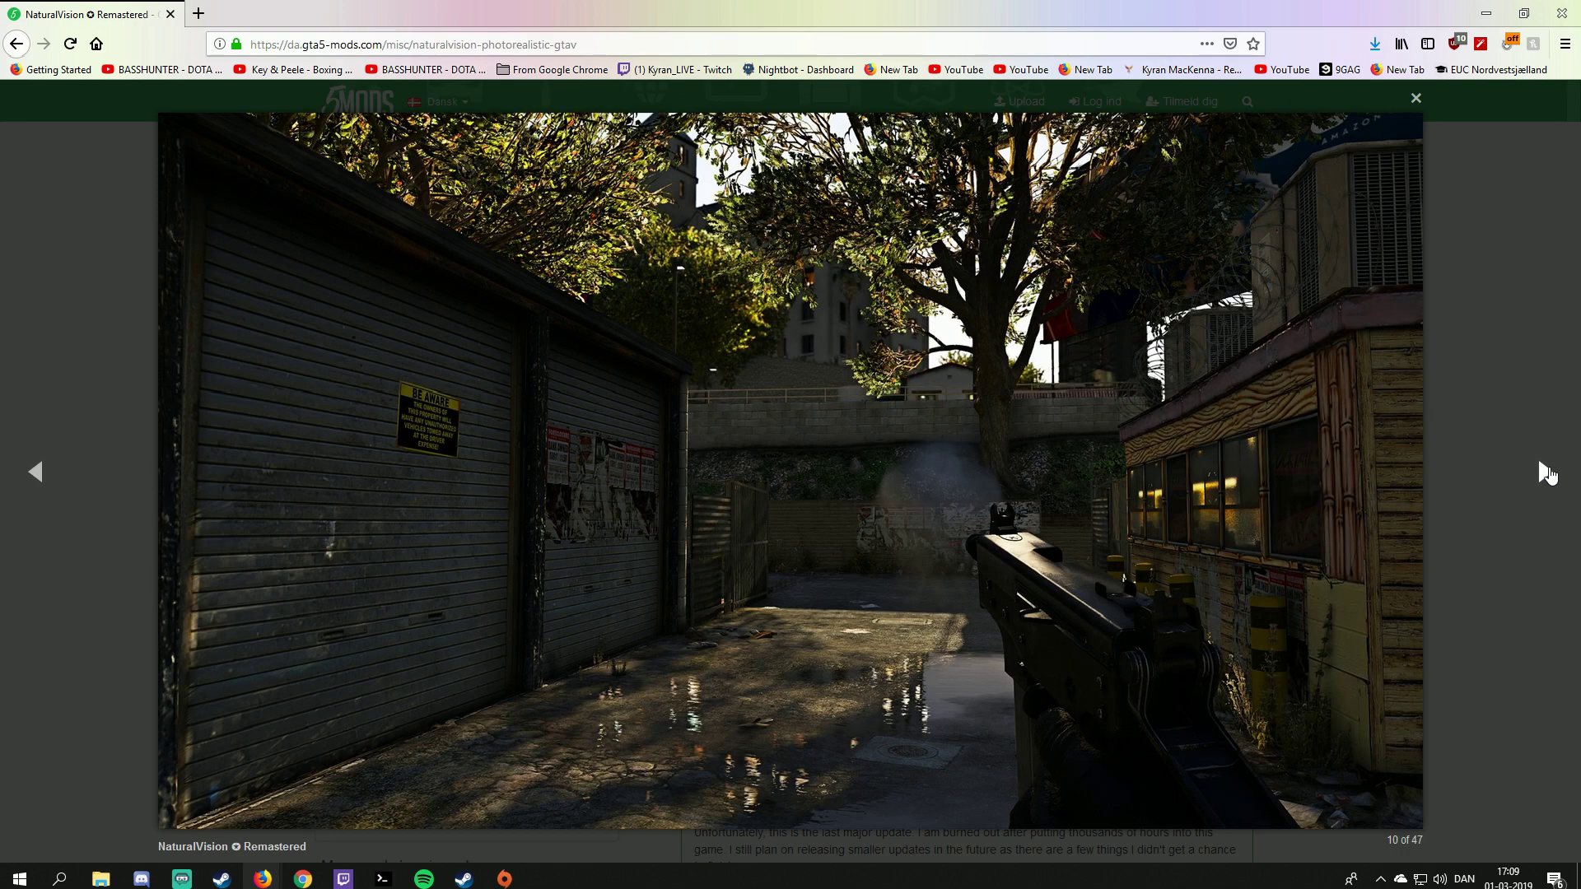
{"action": "left_click", "coordinate": [1545, 473]}
{"action": "left_click", "coordinate": [1556, 410]}
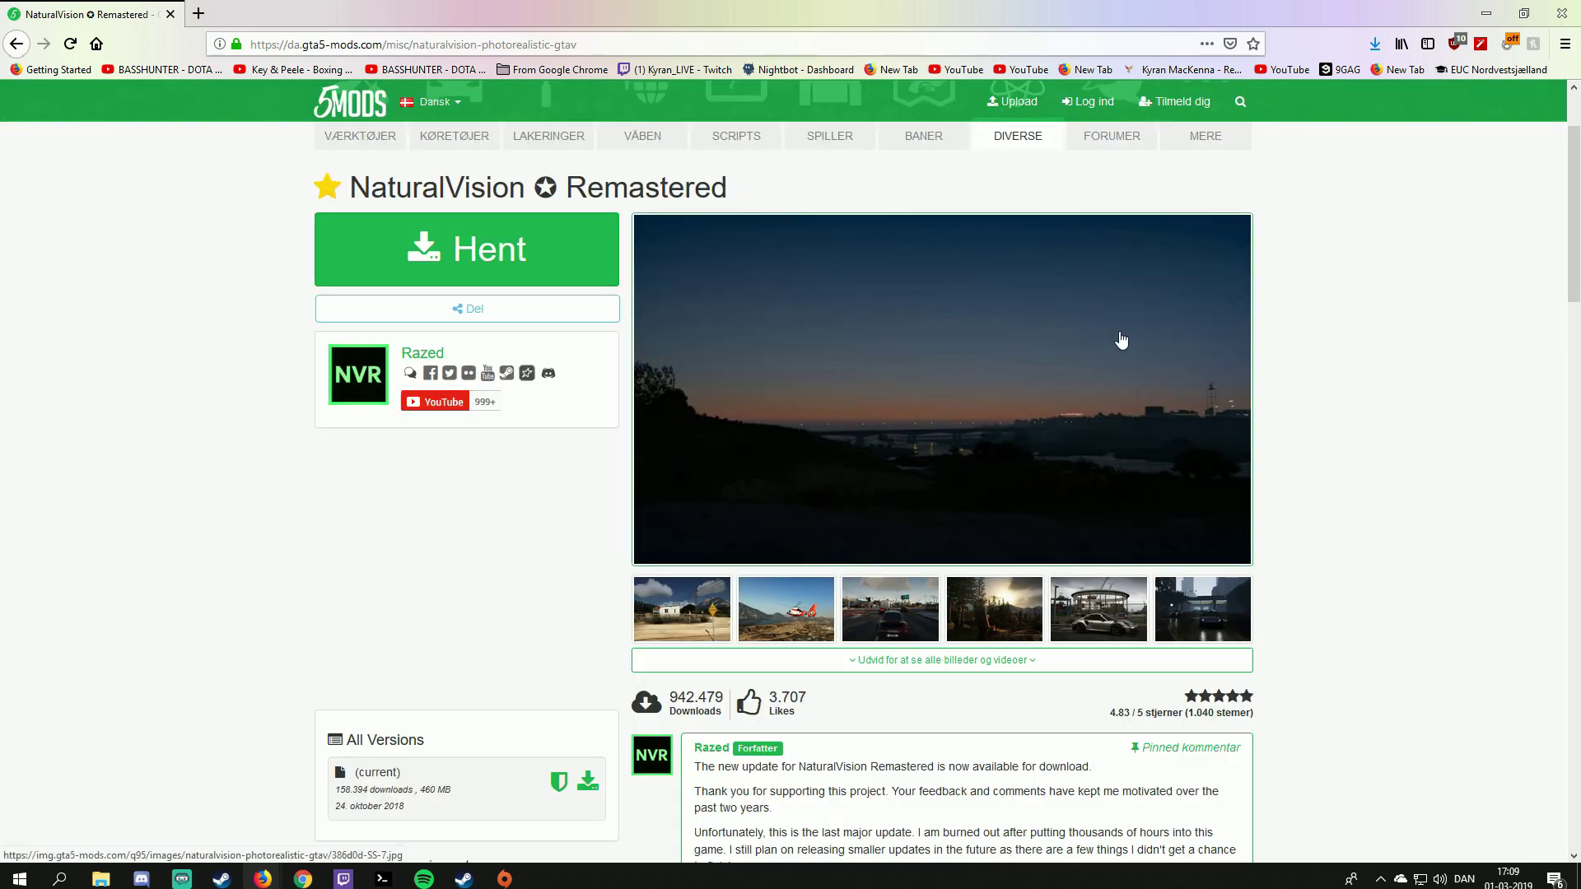
- Reopen the mod's image gallery at the first picture and view the previews through the seventh
{"action": "middle_click", "coordinate": [1351, 467]}
{"action": "scroll", "coordinate": [1359, 458], "scroll_direction": "up", "scroll_amount": 1}
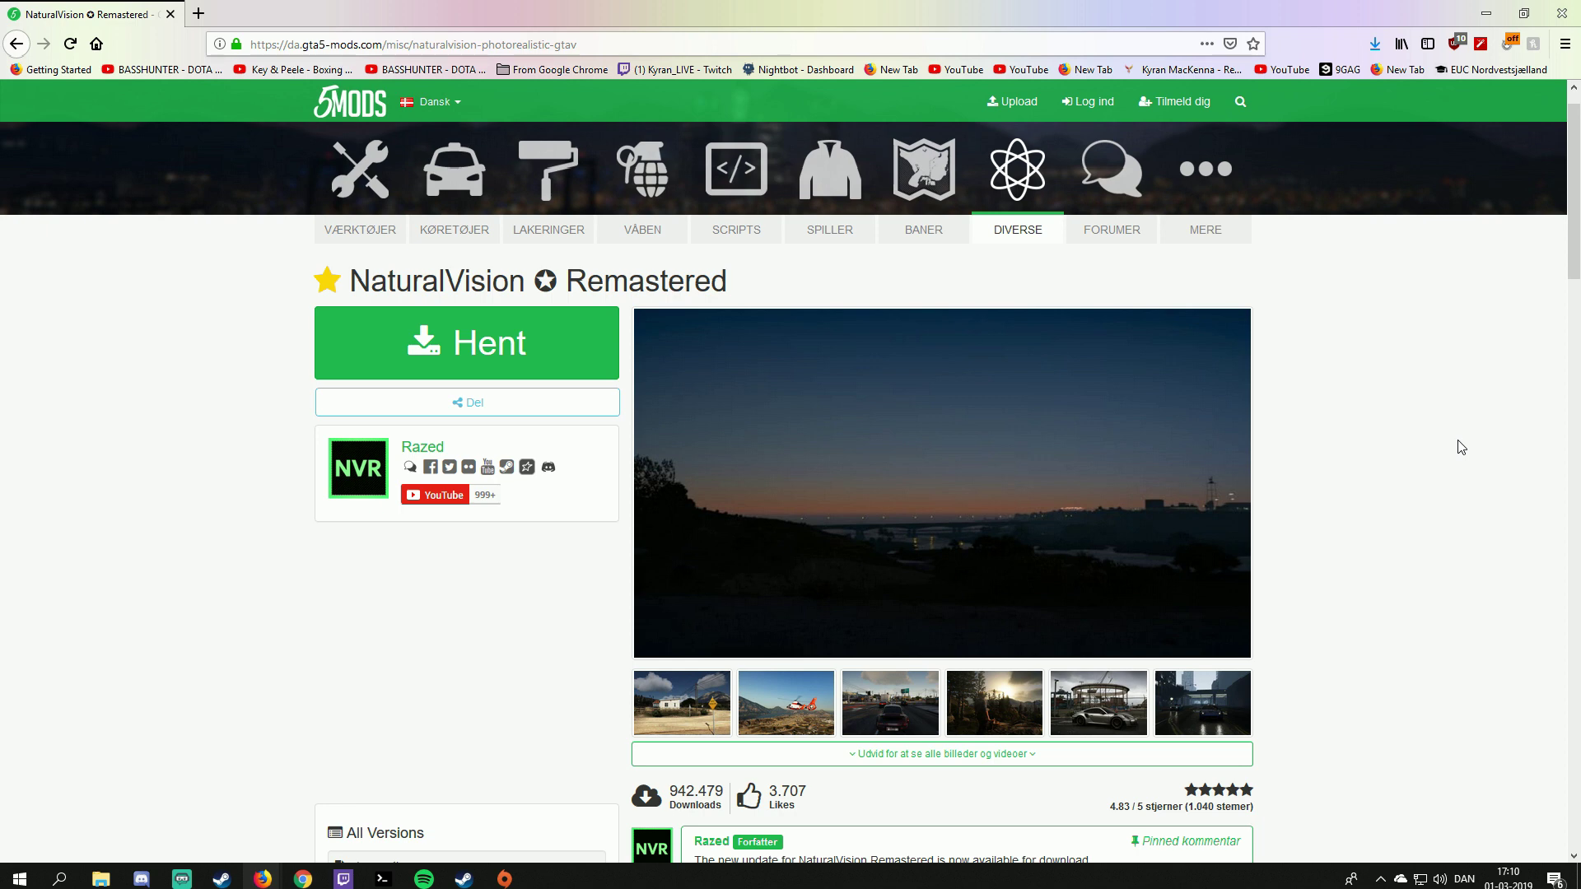
{"action": "left_click", "coordinate": [1185, 470]}
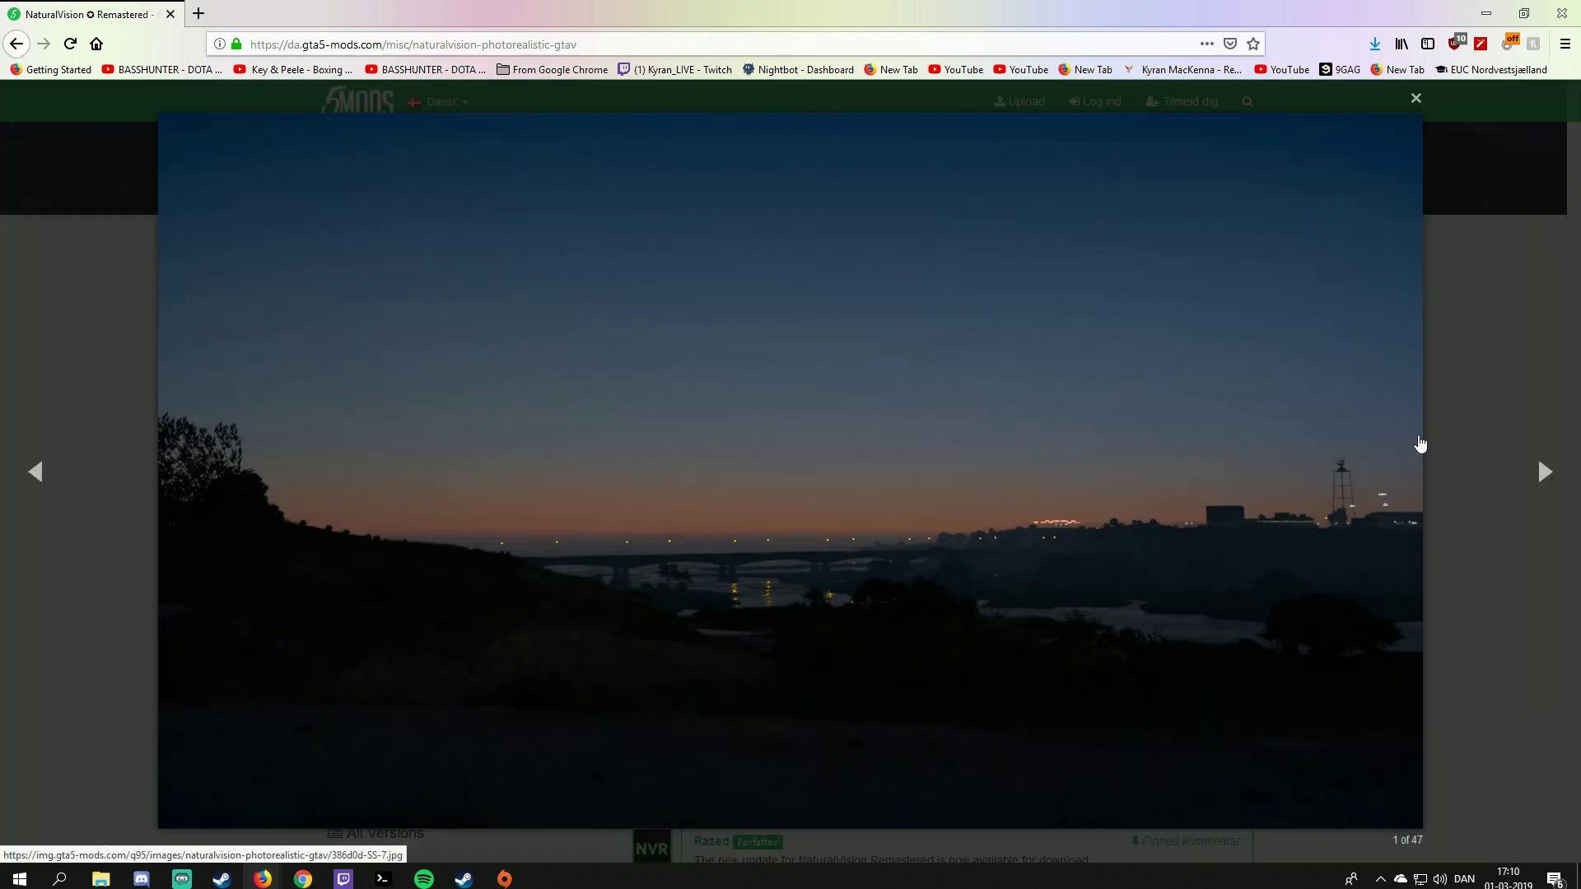
{"action": "left_click", "coordinate": [1542, 473]}
{"action": "left_click", "coordinate": [1542, 477]}
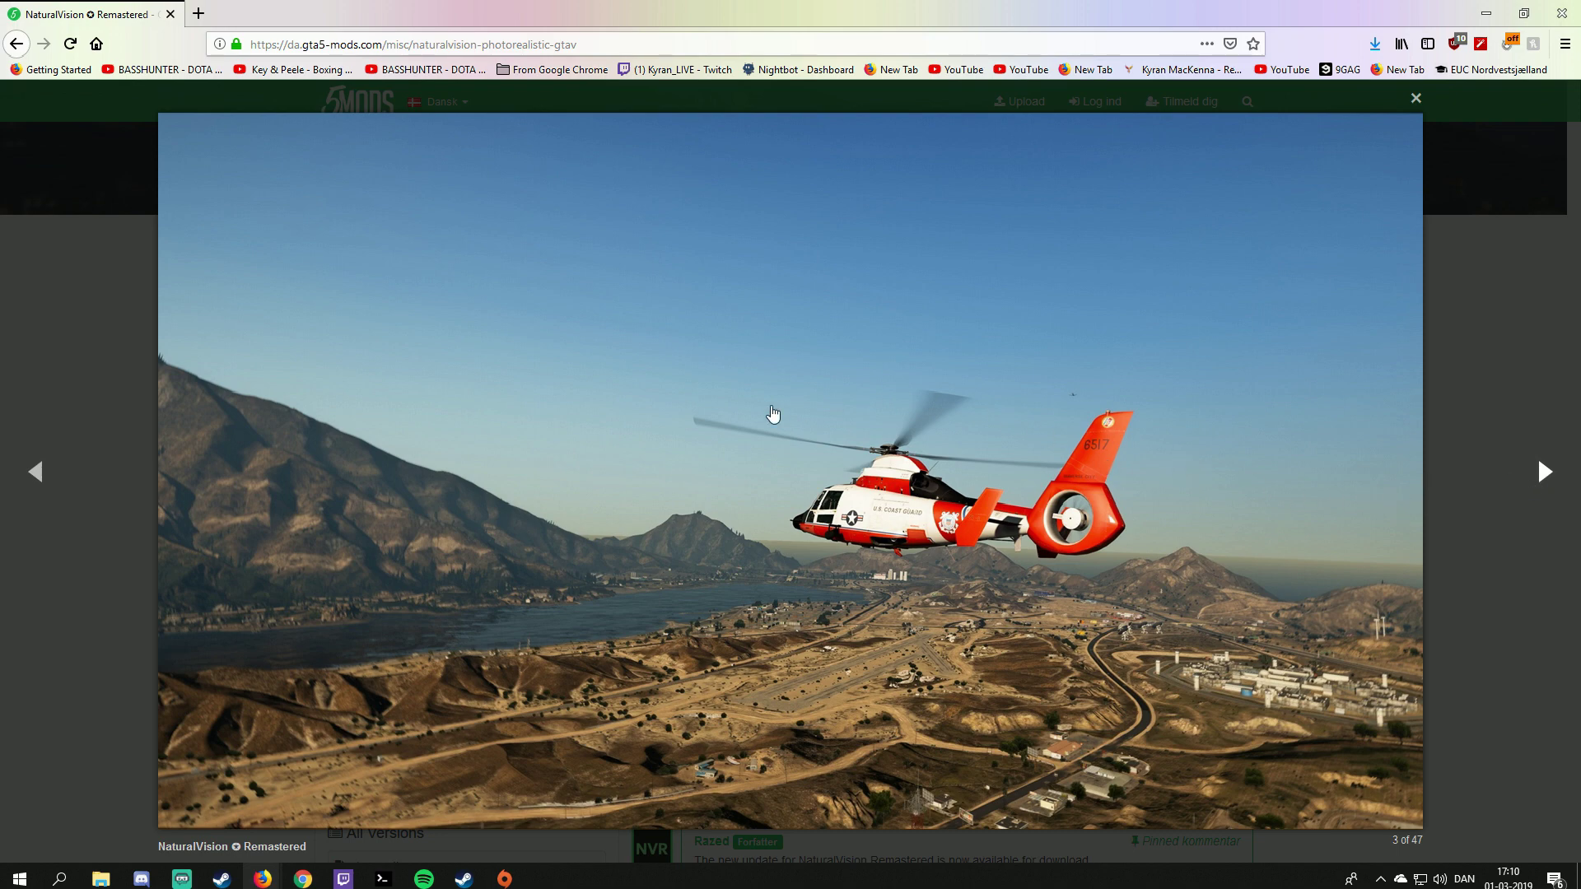
{"action": "left_click", "coordinate": [1556, 478]}
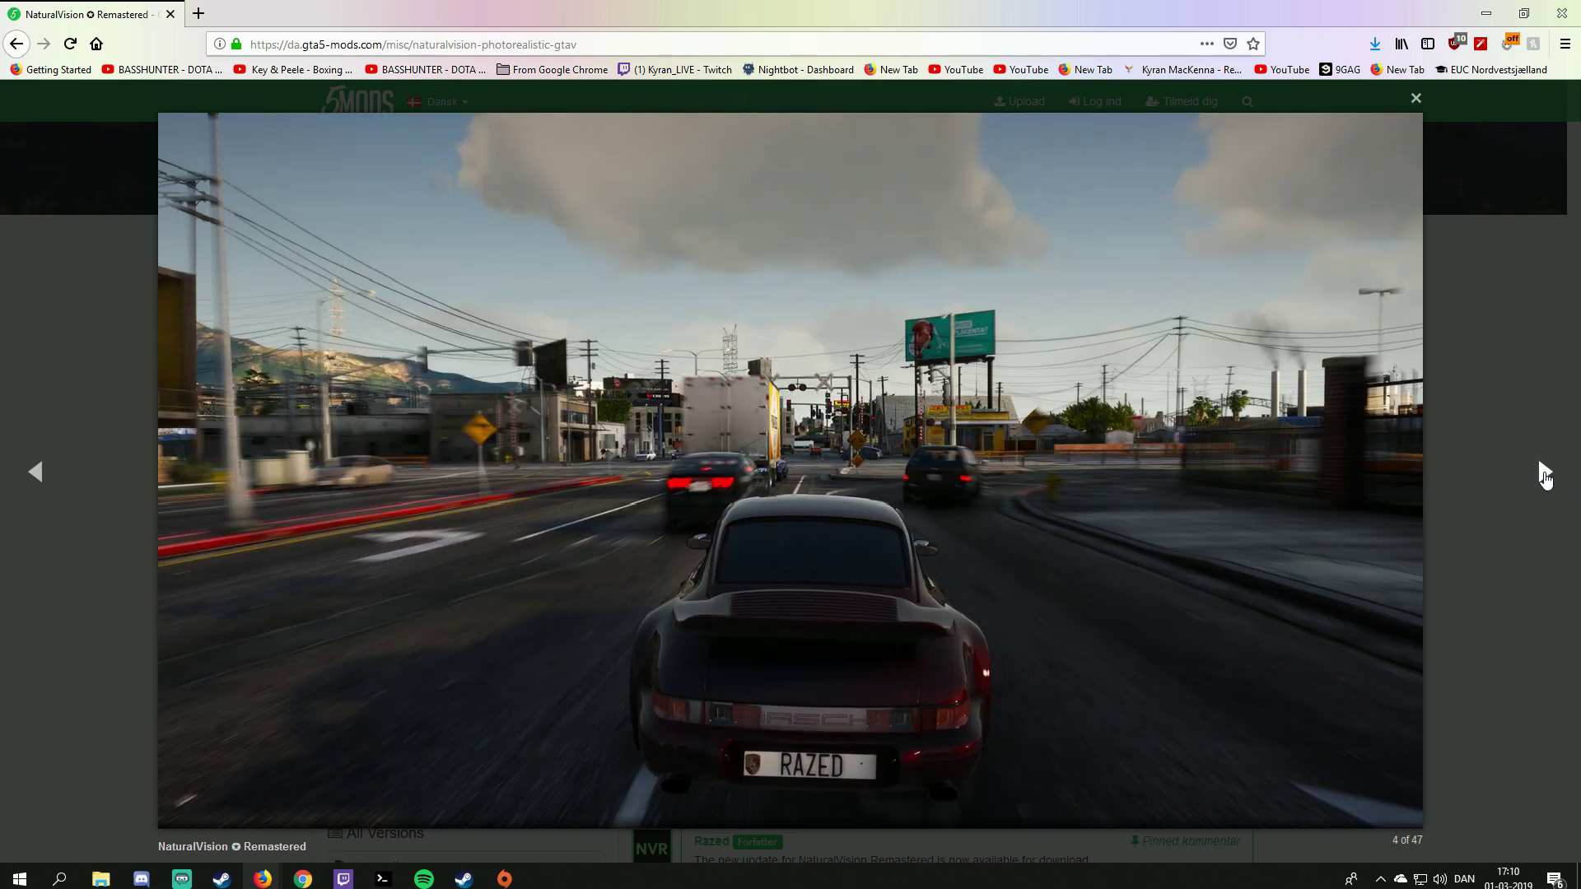
{"action": "left_click", "coordinate": [1544, 480]}
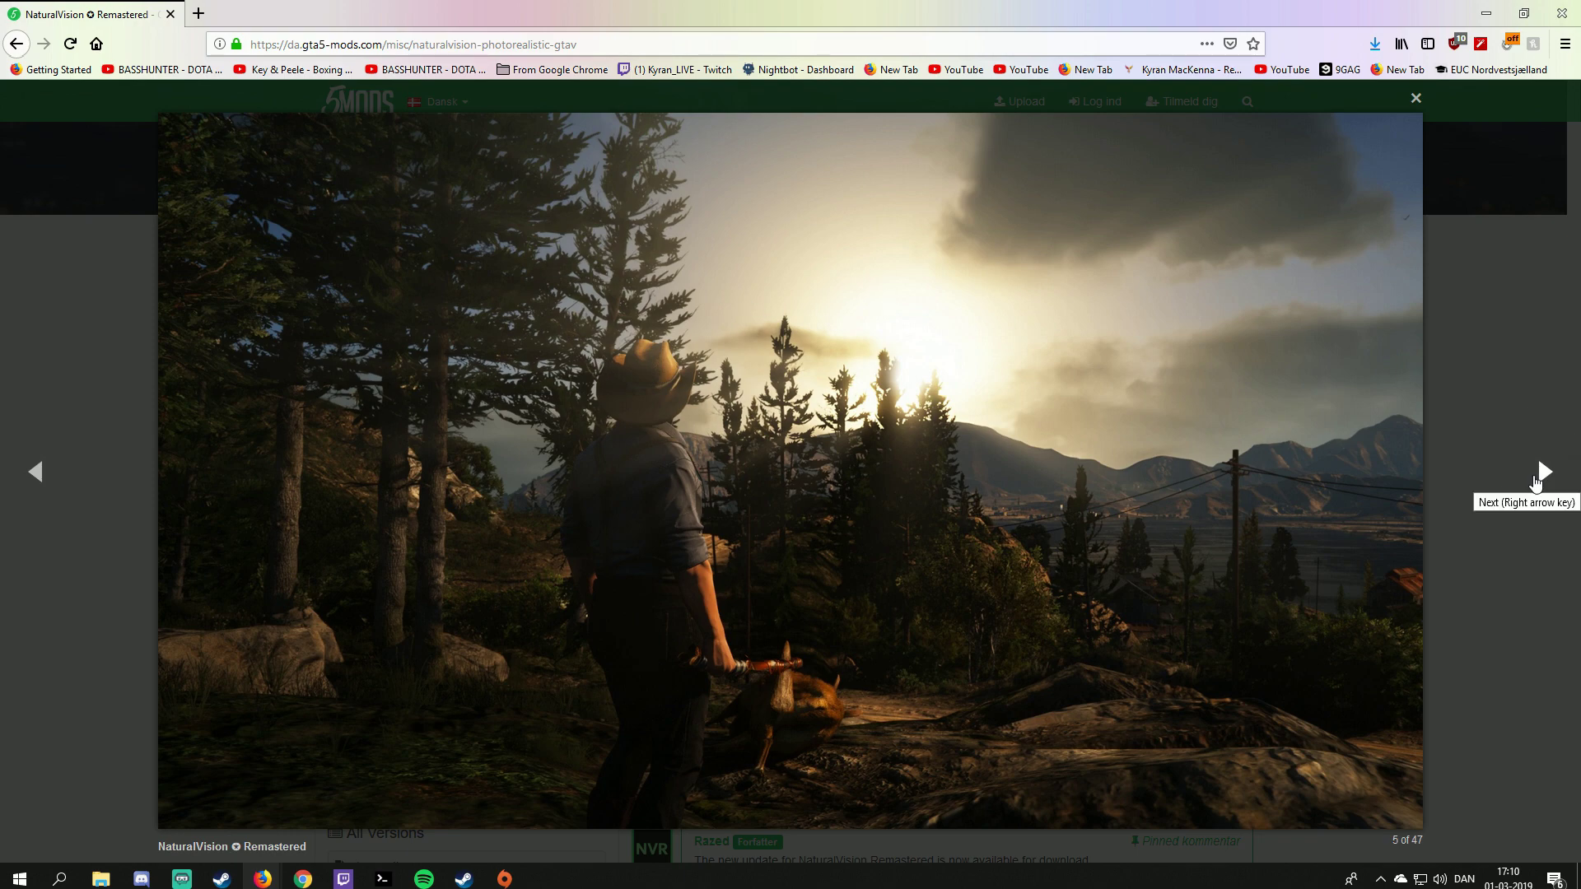
{"action": "left_click", "coordinate": [1536, 484]}
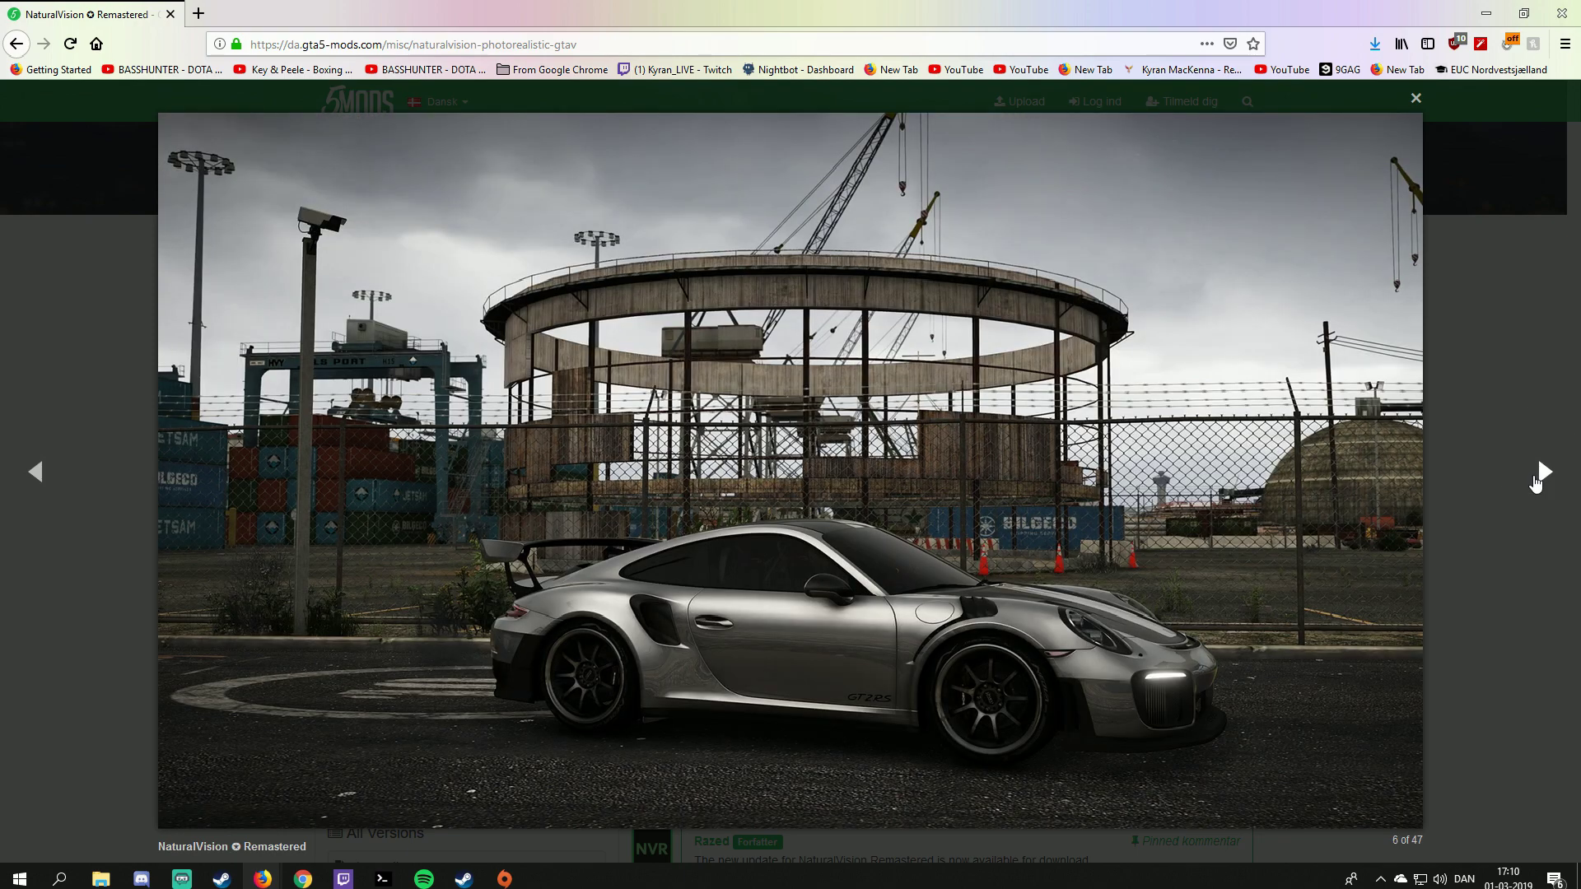
{"action": "left_click", "coordinate": [1536, 484]}
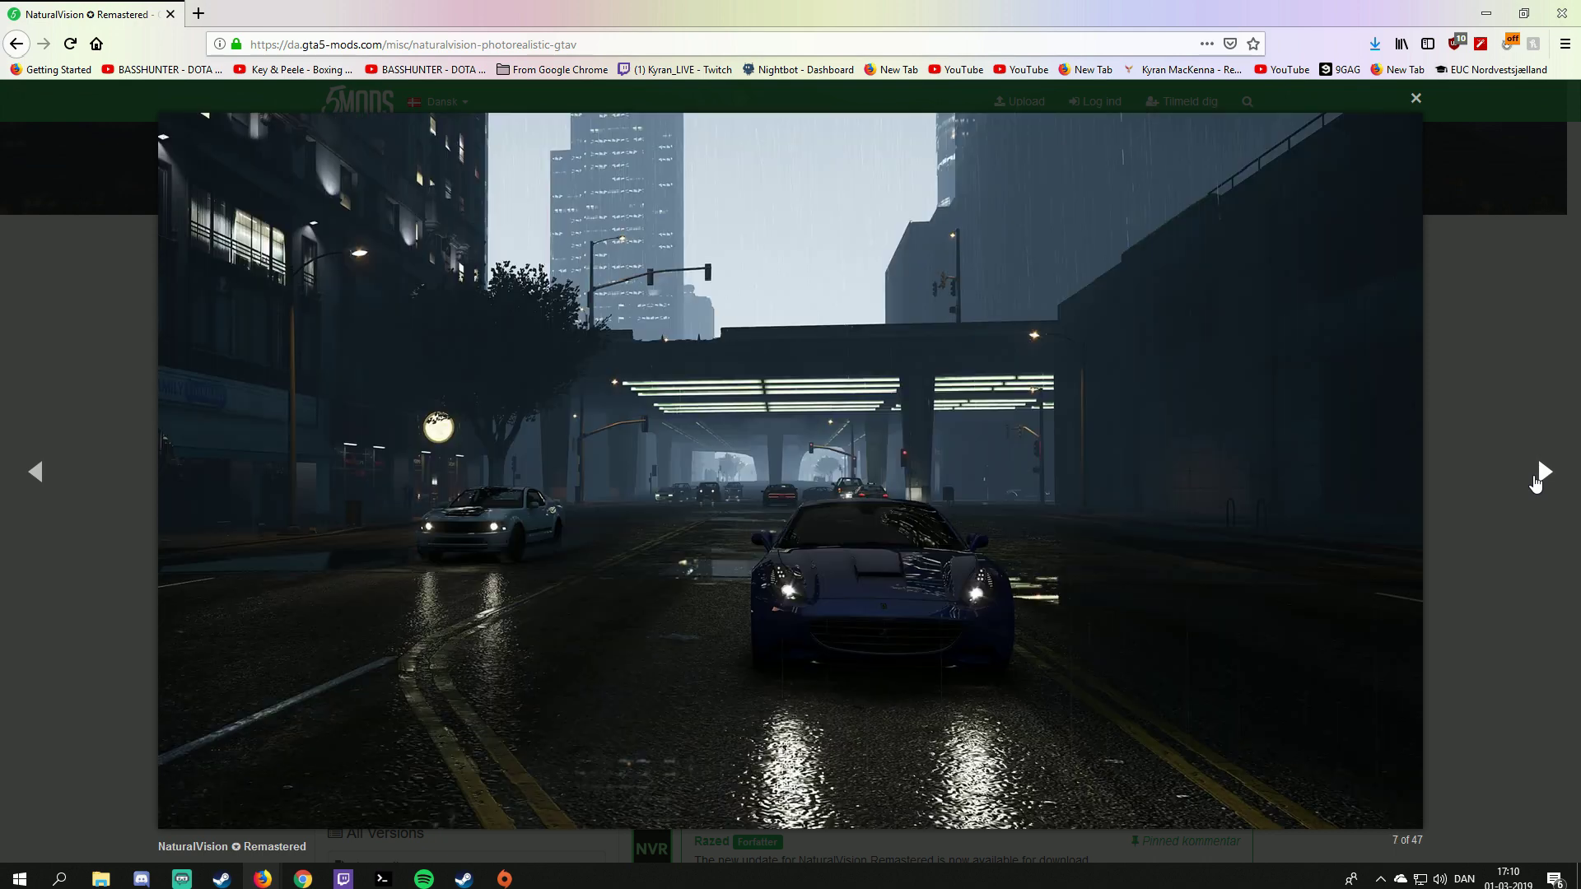
- Close the image gallery and open the download page for NaturalVision Remastered
{"action": "left_click", "coordinate": [1432, 382]}
{"action": "middle_click", "coordinate": [1404, 382]}
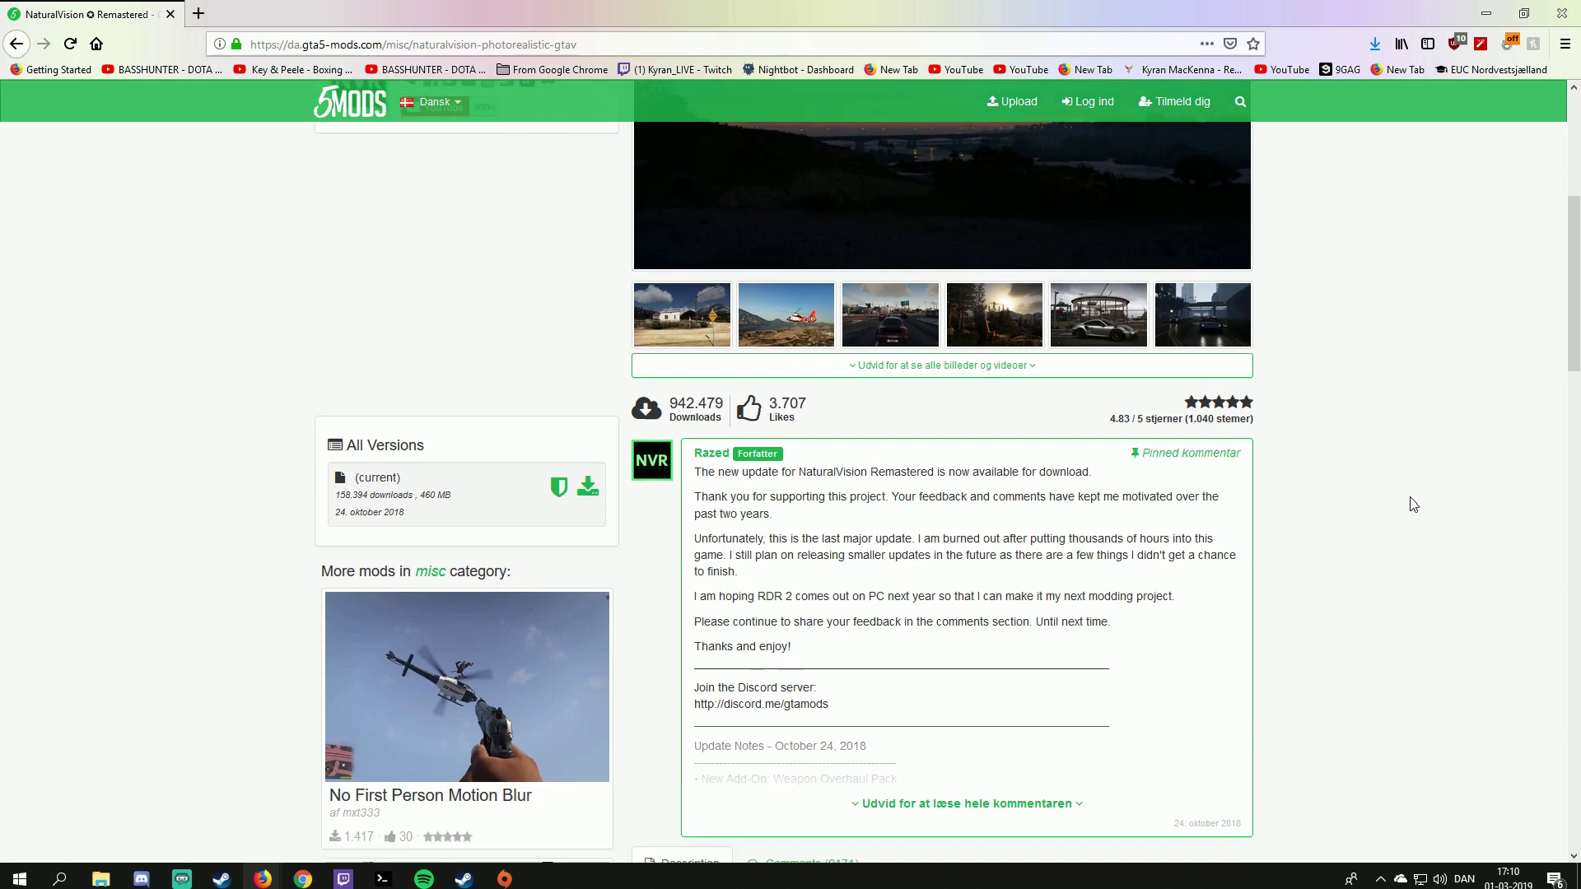
{"action": "middle_click", "coordinate": [1403, 500]}
{"action": "middle_click", "coordinate": [1396, 558]}
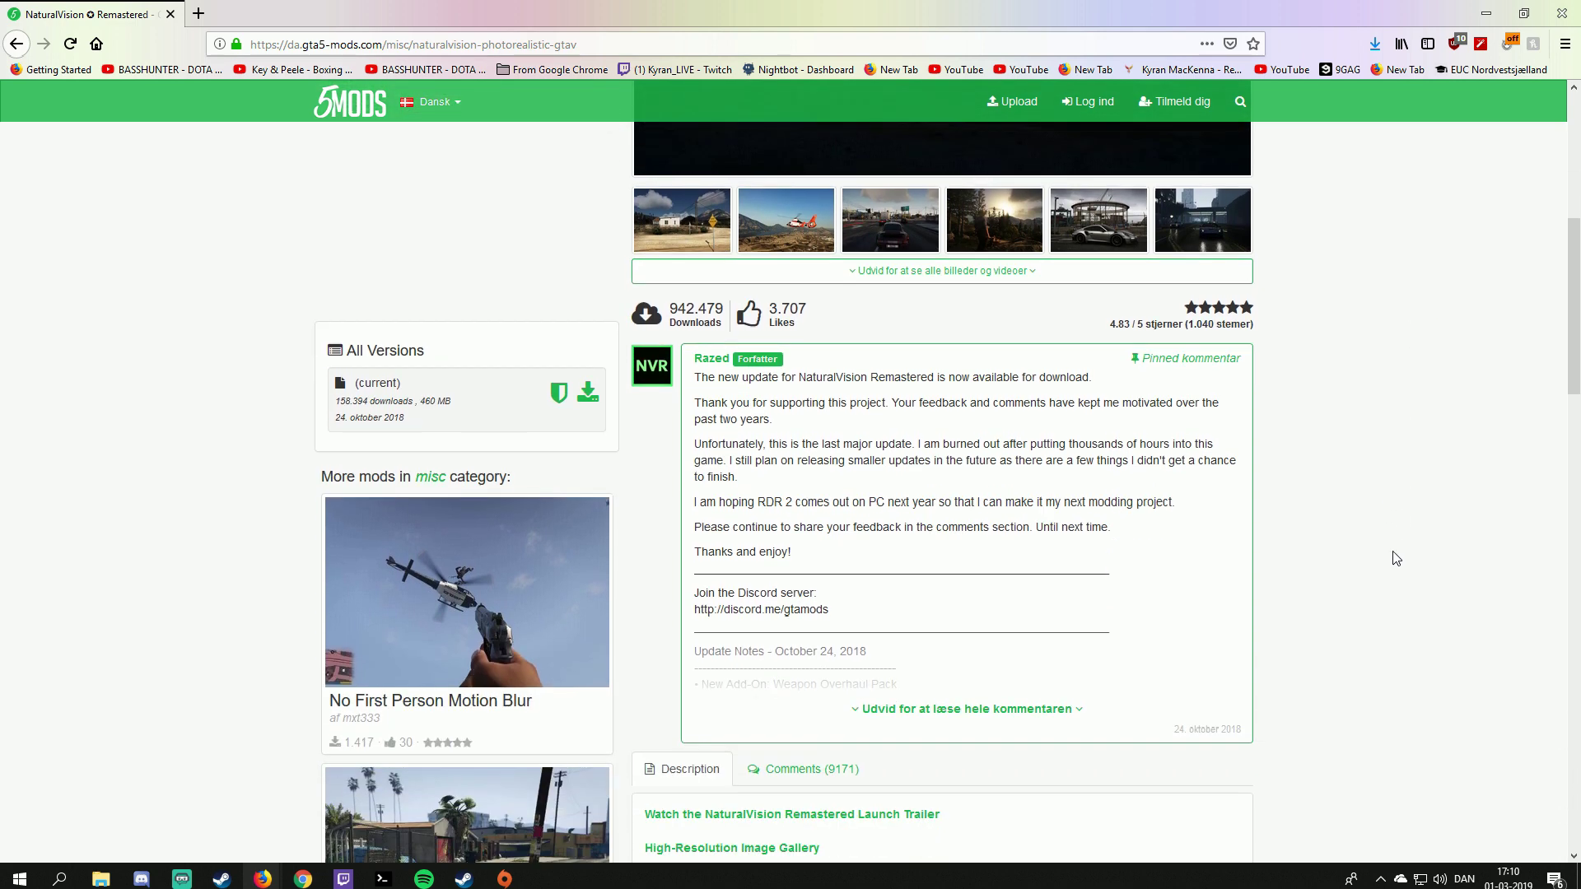
{"action": "scroll", "coordinate": [1407, 510], "scroll_direction": "up", "scroll_amount": 2}
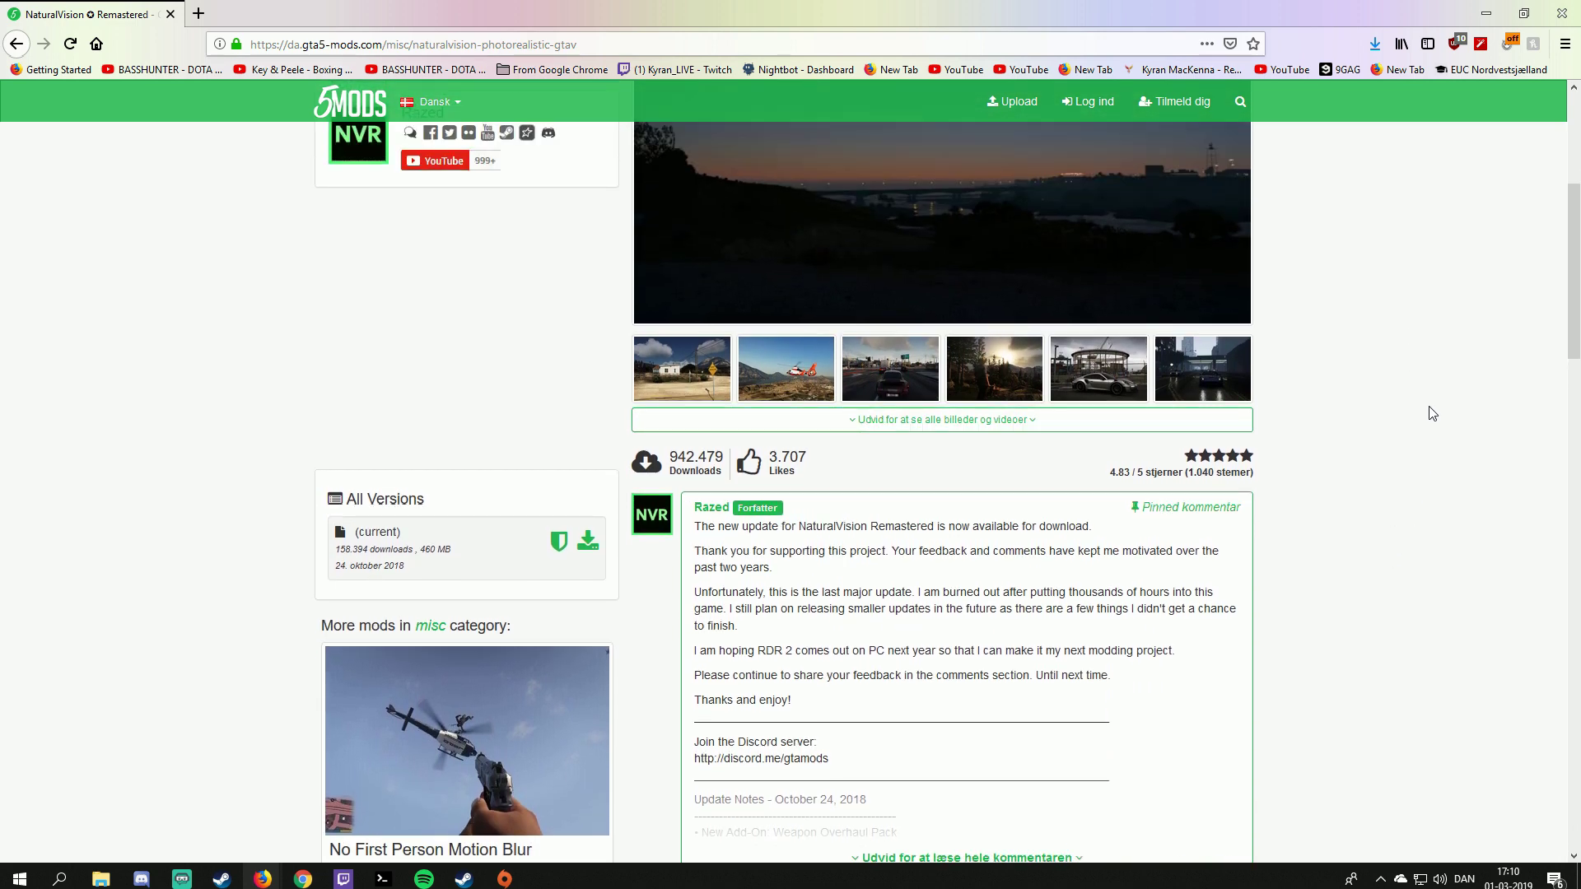
{"action": "scroll", "coordinate": [1399, 346], "scroll_direction": "up", "scroll_amount": 5}
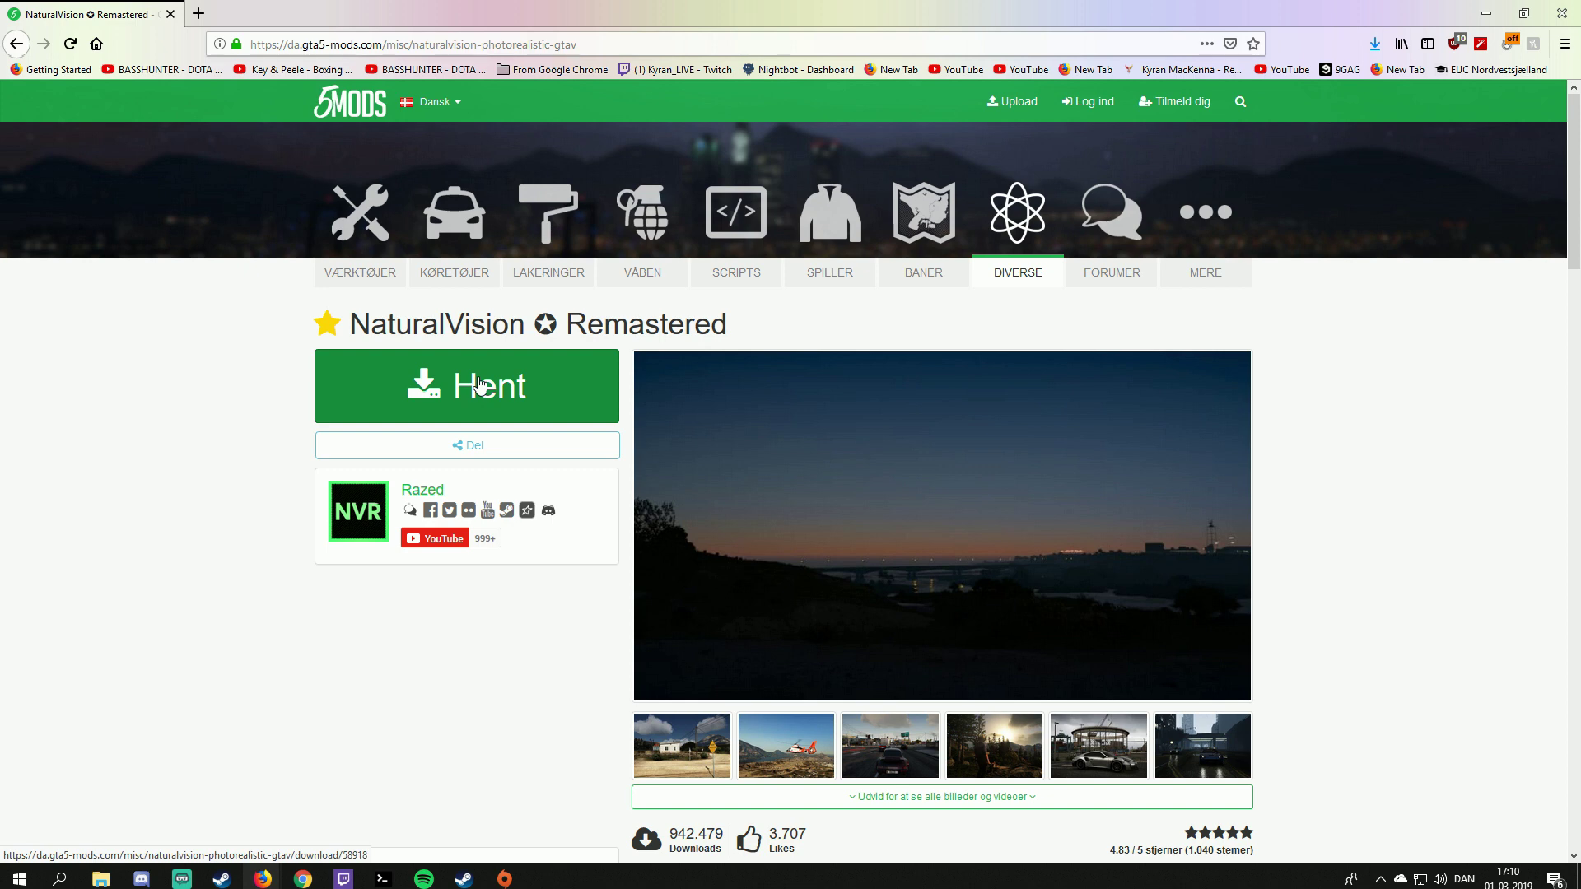
{"action": "left_click", "coordinate": [504, 390]}
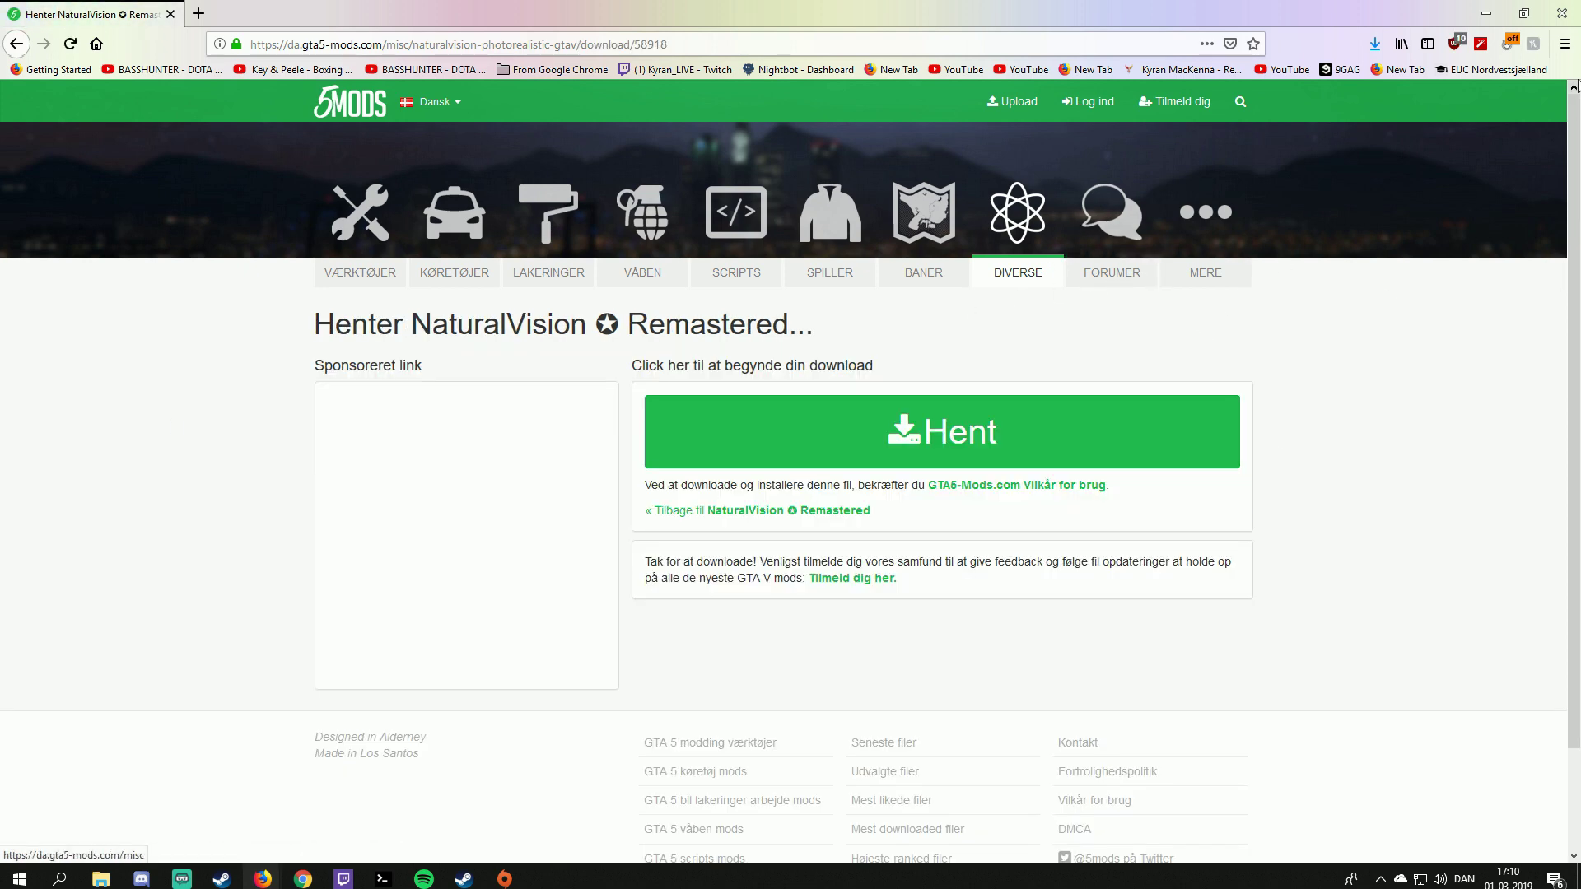
- Check the browser's recent downloads, minimise the browser, and close the FiveM Application Data window
{"action": "left_click", "coordinate": [1375, 44]}
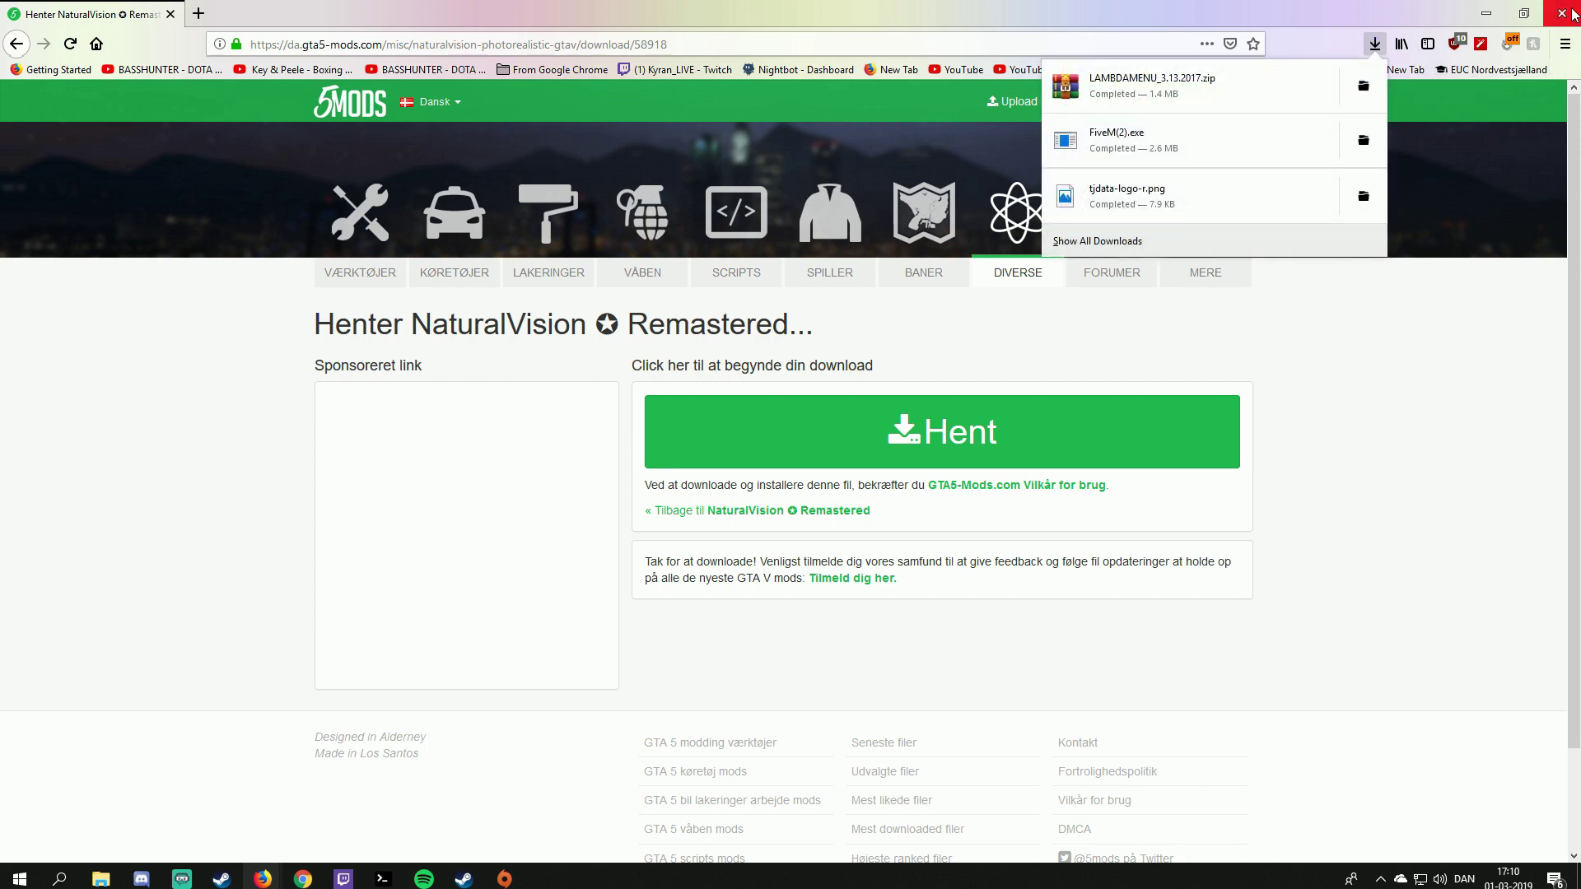
{"action": "left_click", "coordinate": [1493, 12]}
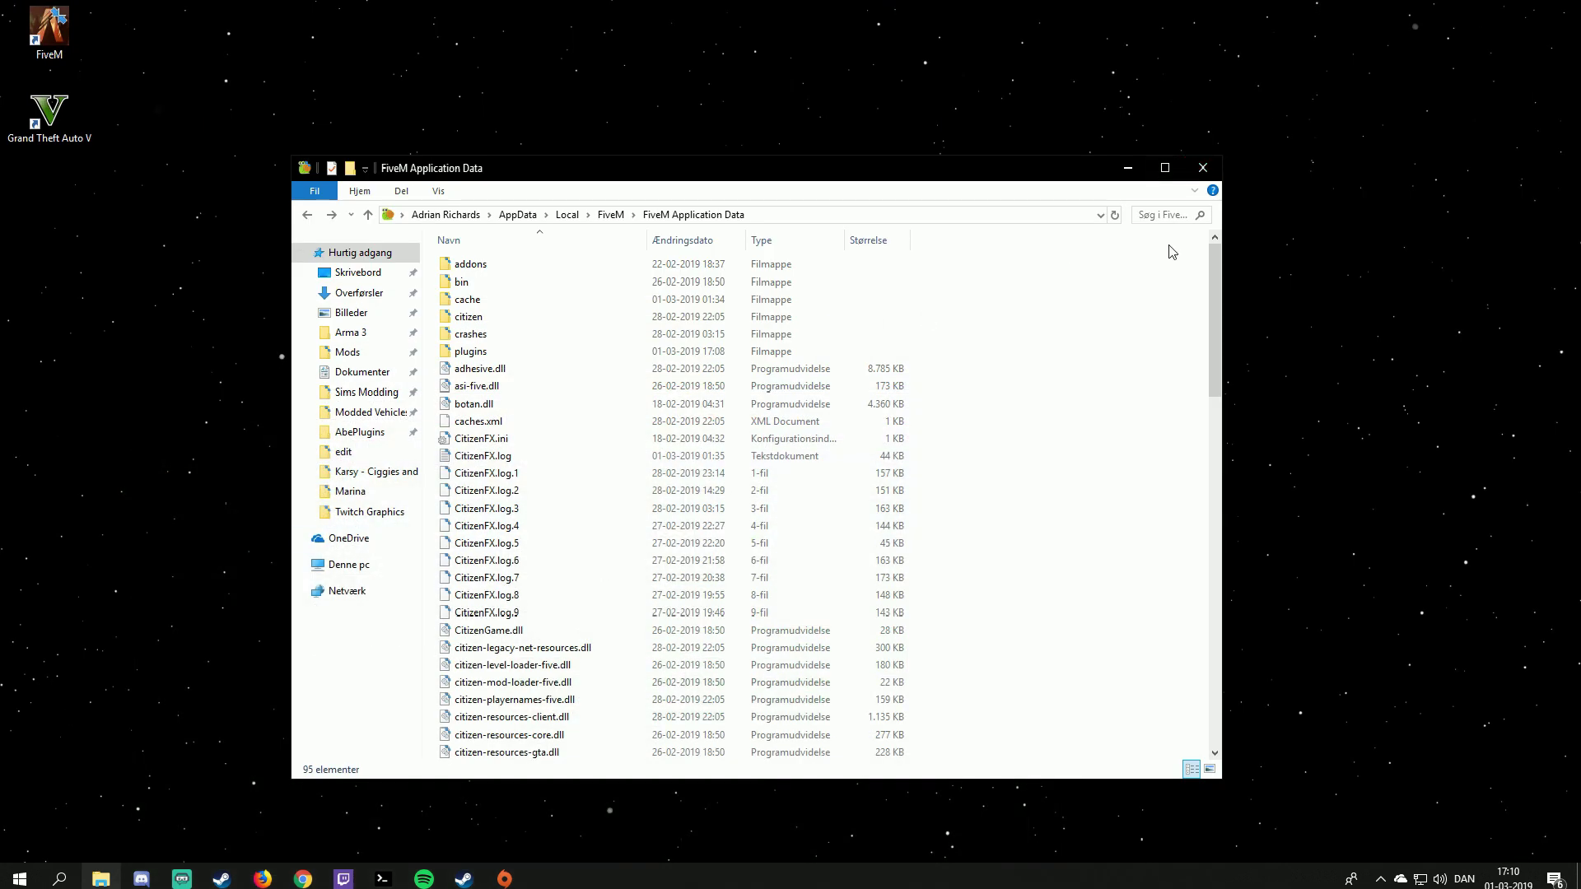
{"action": "left_click", "coordinate": [1202, 168]}
- Search the computer for "natural" and open the b9b0a1-NaturalVision Remastered folder, placing its window clear of the desktop shortcuts
{"action": "left_click", "coordinate": [54, 879]}
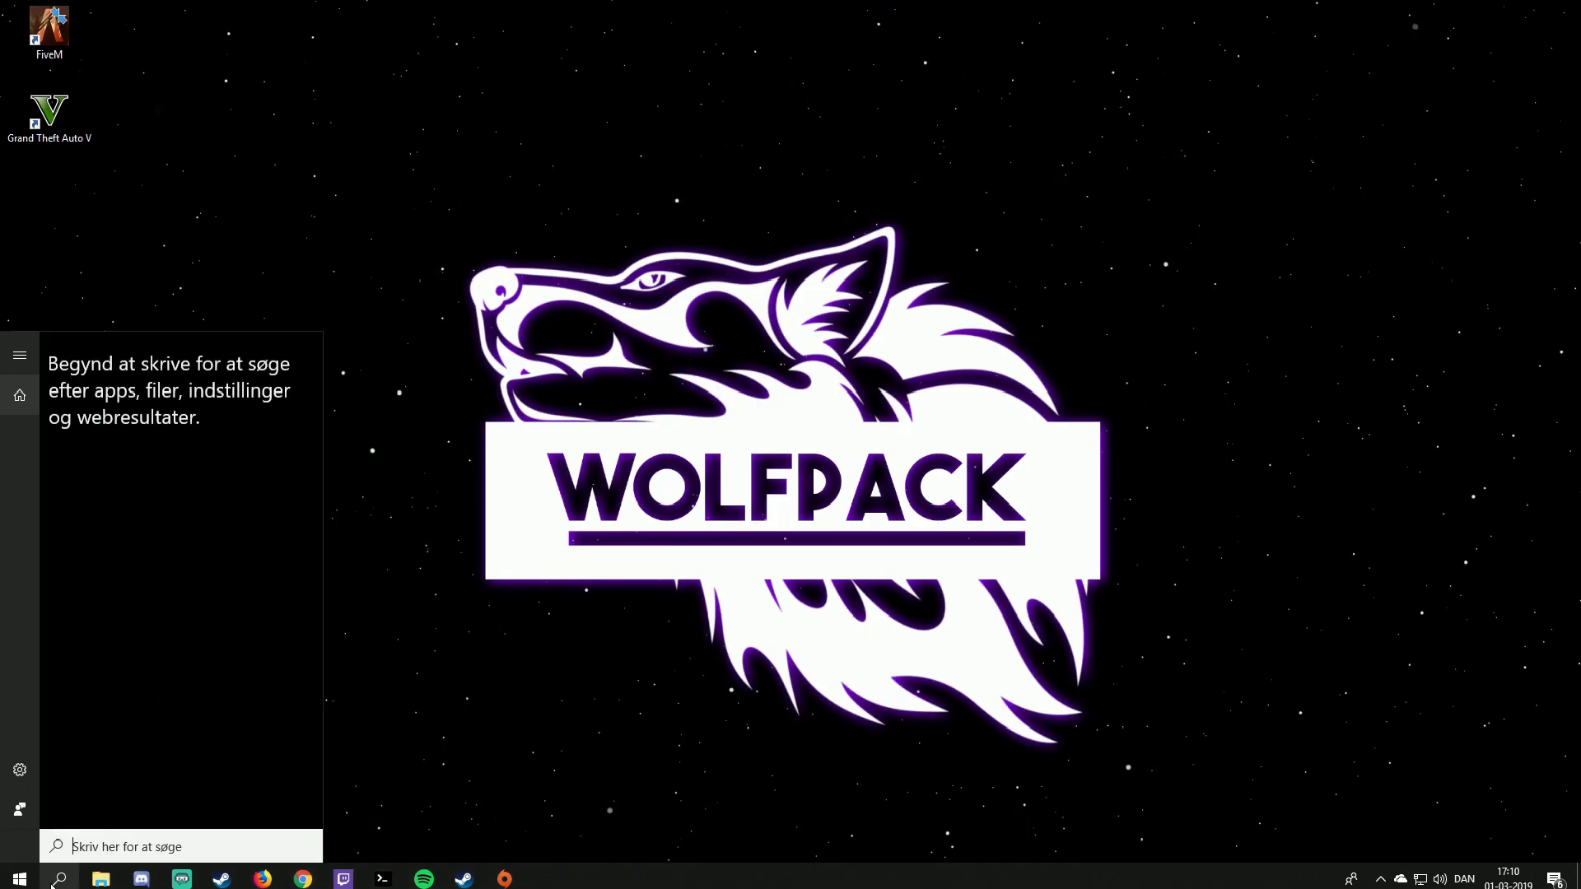
{"action": "type", "text": "natural"}
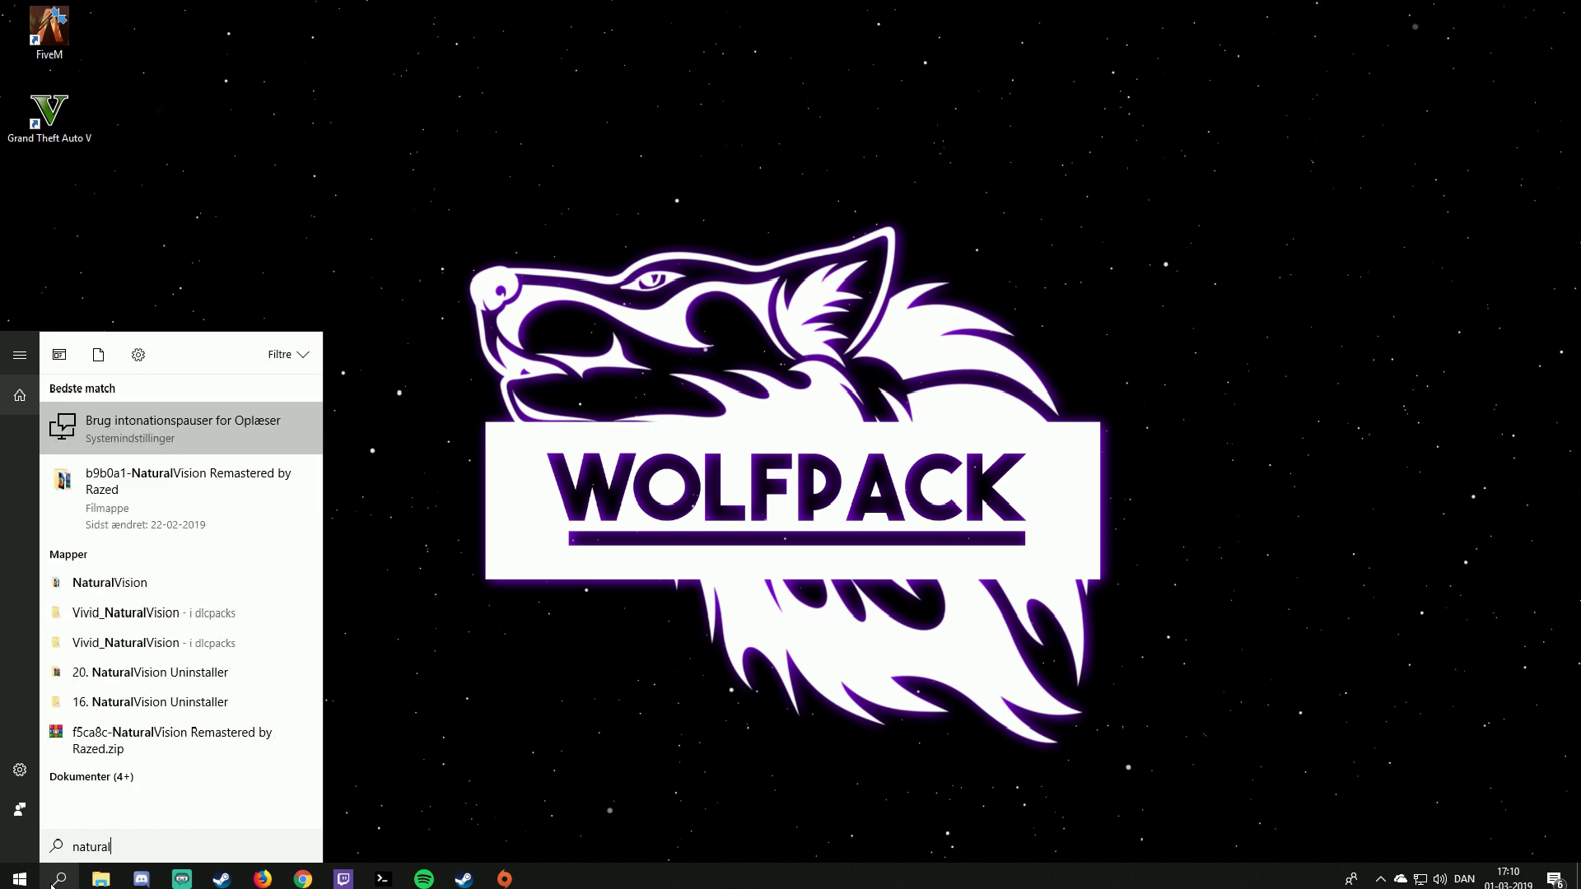
{"action": "left_click", "coordinate": [127, 492]}
{"action": "left_click_drag", "start_coordinate": [573, 176], "coordinate": [893, 115]}
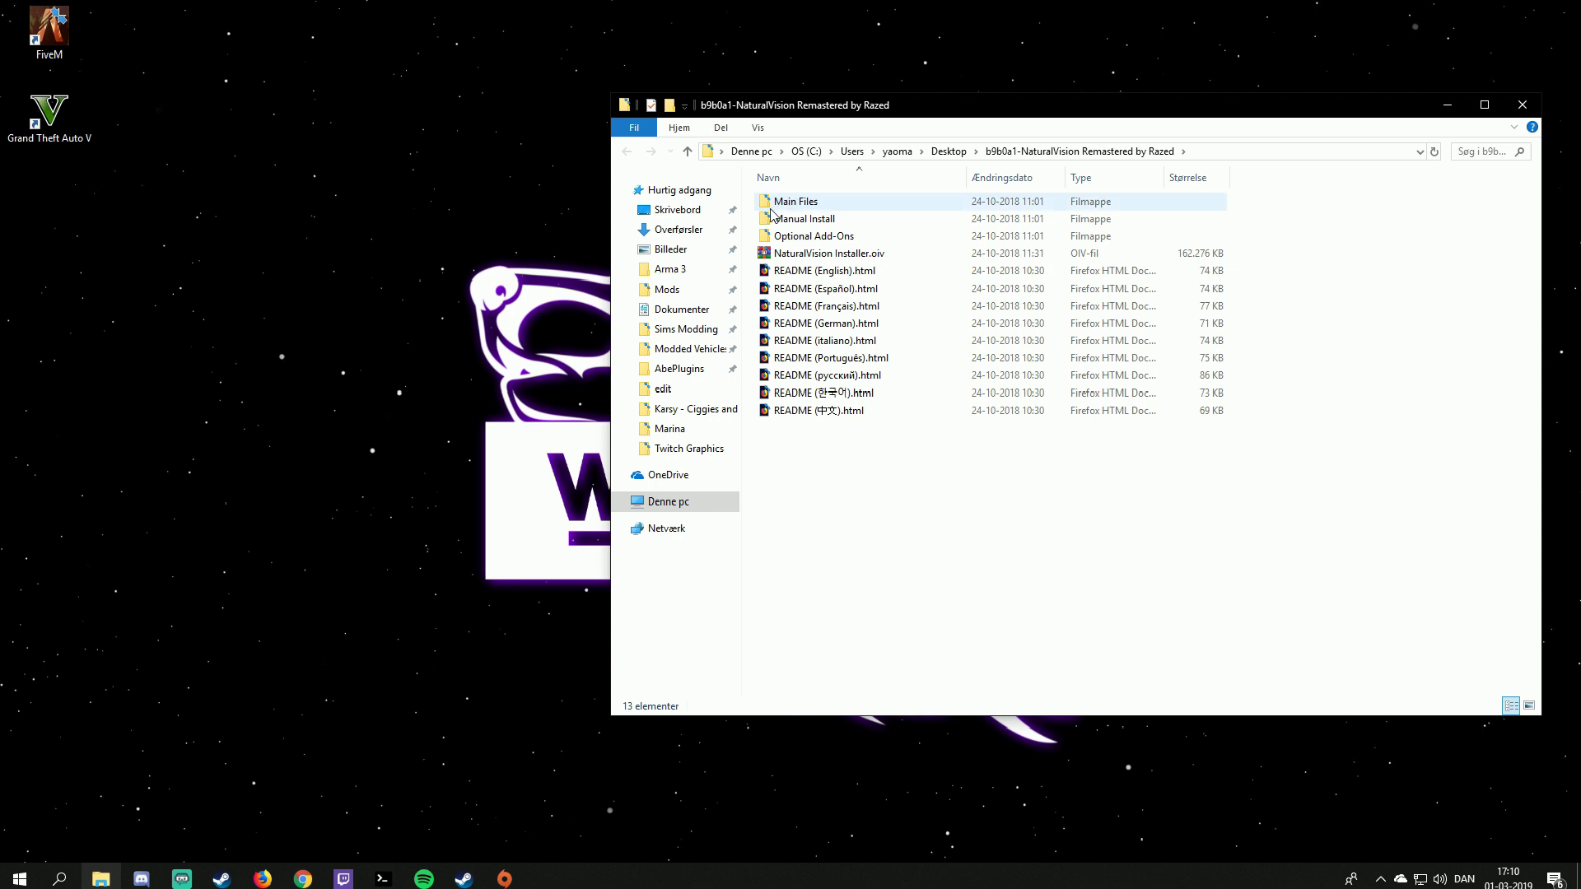
- Look inside the mod's Main Files folder and return to the NaturalVision Remastered folder with Main Files selected
{"action": "left_click", "coordinate": [786, 205]}
{"action": "double_click", "coordinate": [786, 205]}
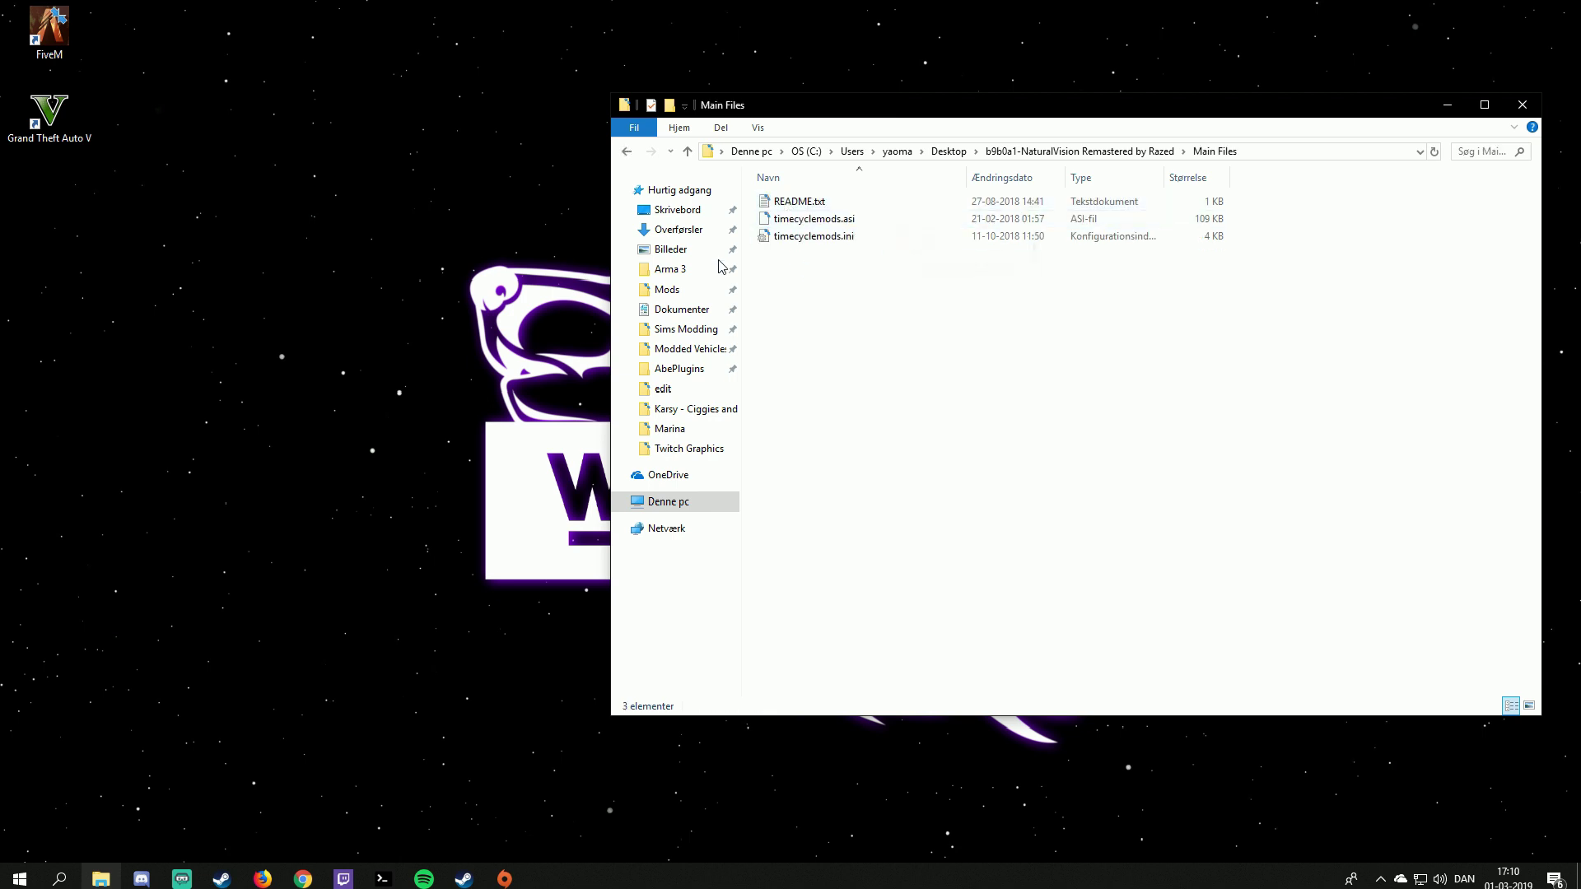
{"action": "key", "text": "alt+Left"}
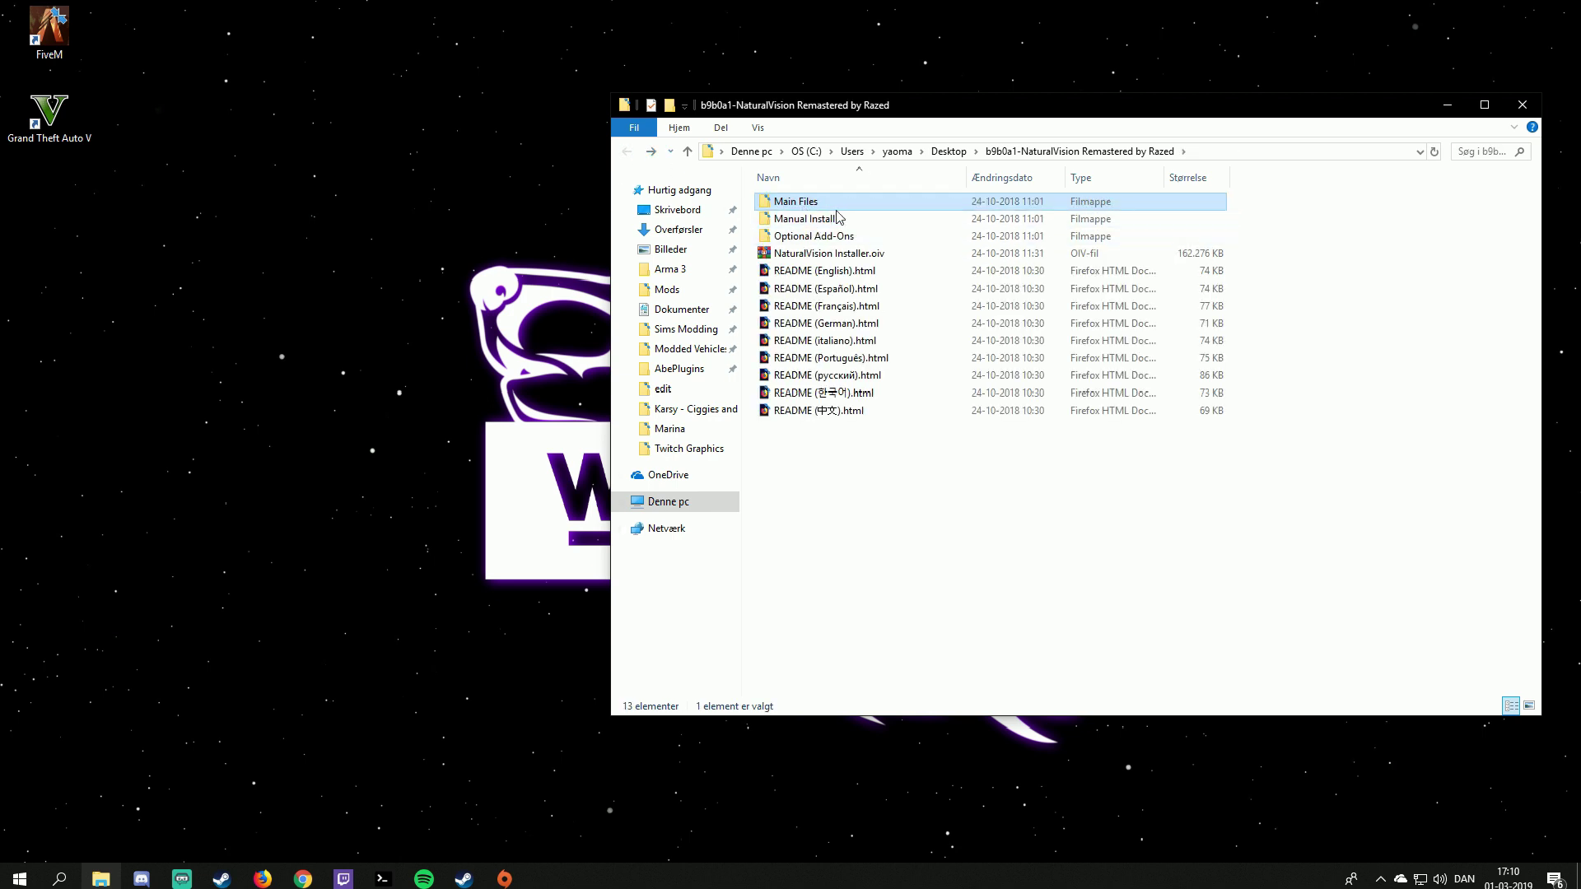
{"action": "right_click", "coordinate": [786, 207]}
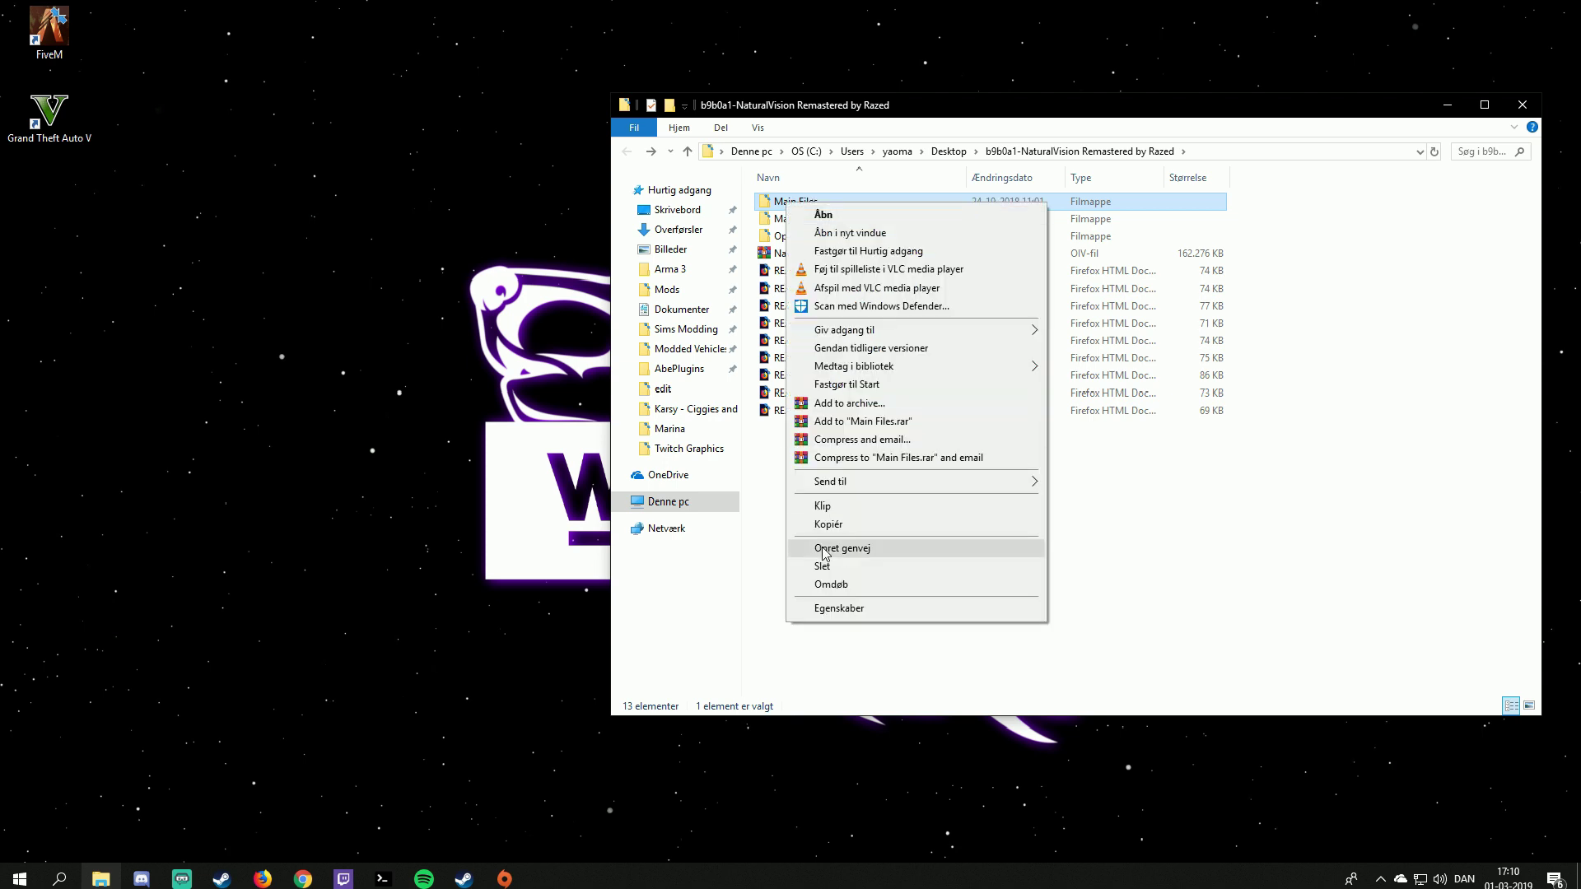
{"action": "left_click", "coordinate": [1223, 585]}
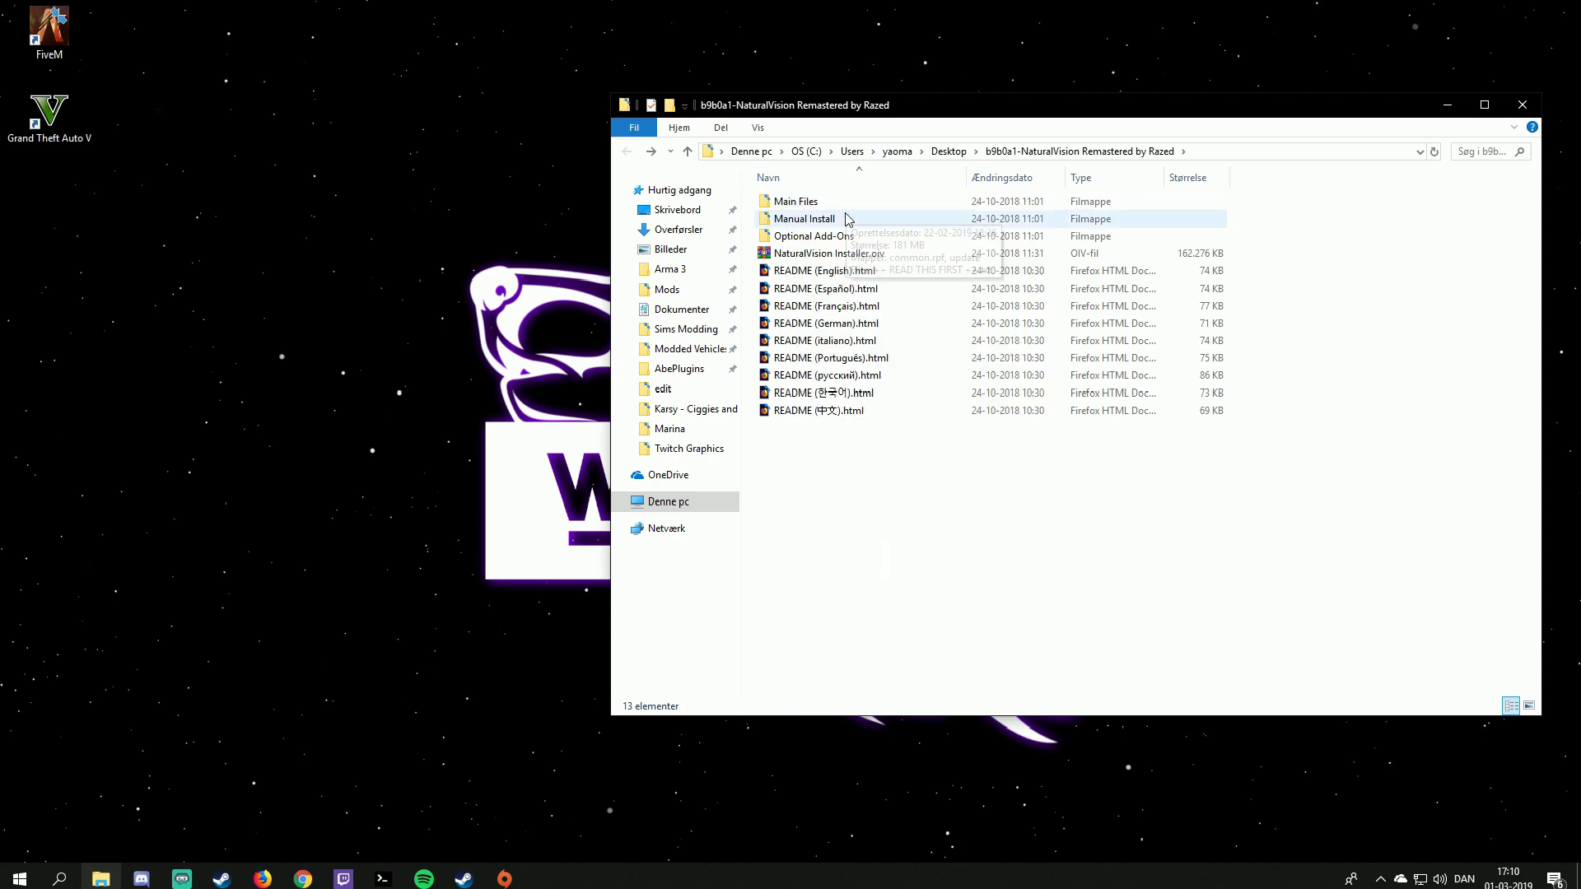
{"action": "left_click", "coordinate": [823, 203]}
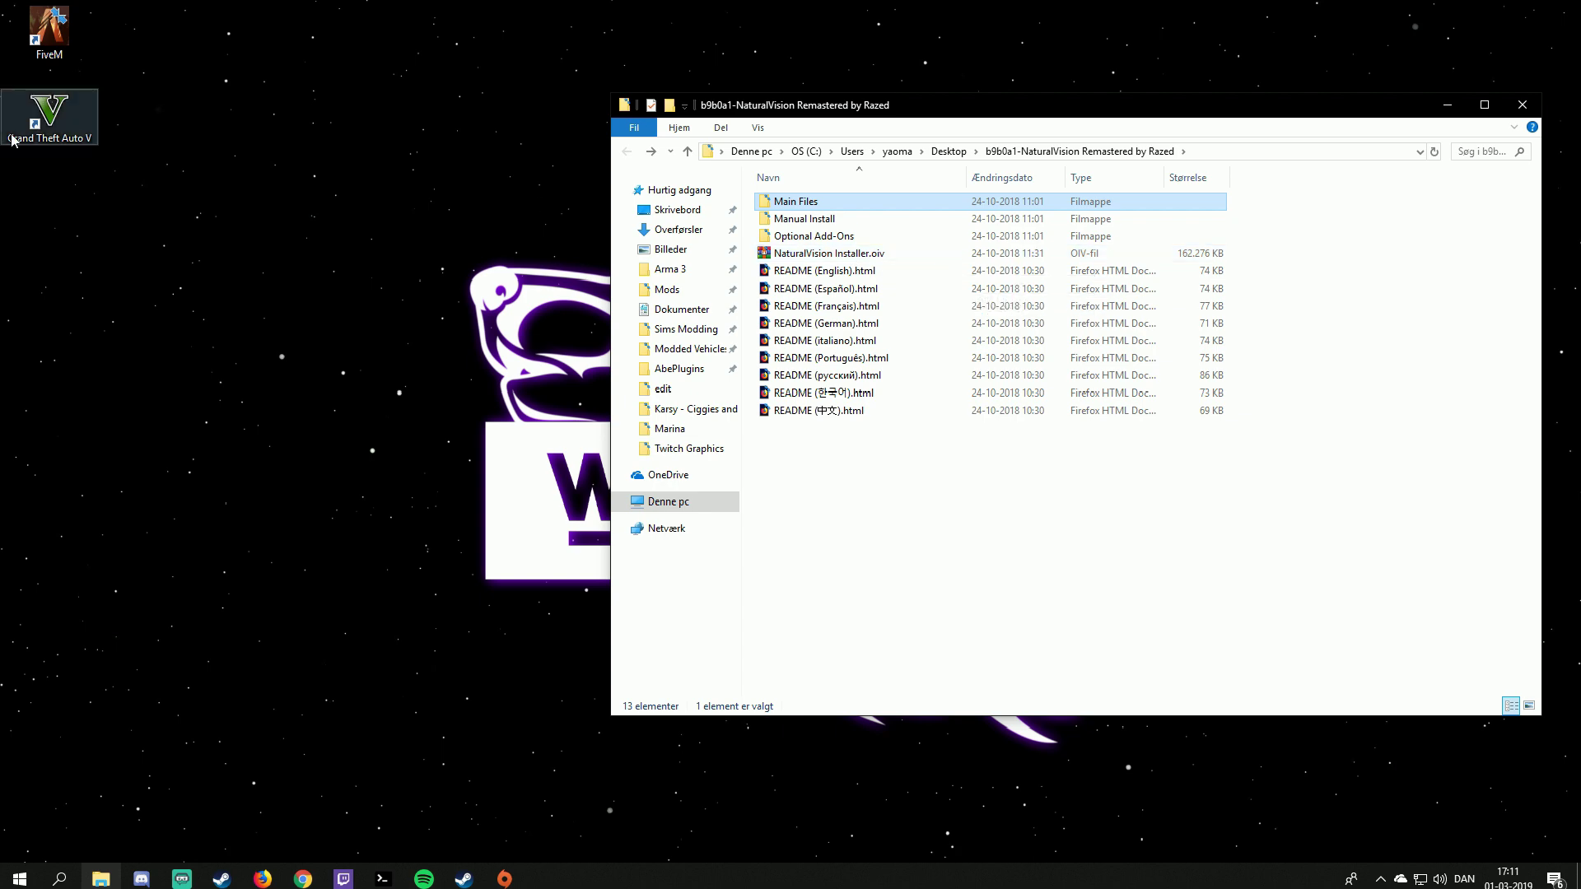
- Open the FiveM shortcut's file location and go into the FiveM Application Data folder
{"action": "right_click", "coordinate": [49, 31]}
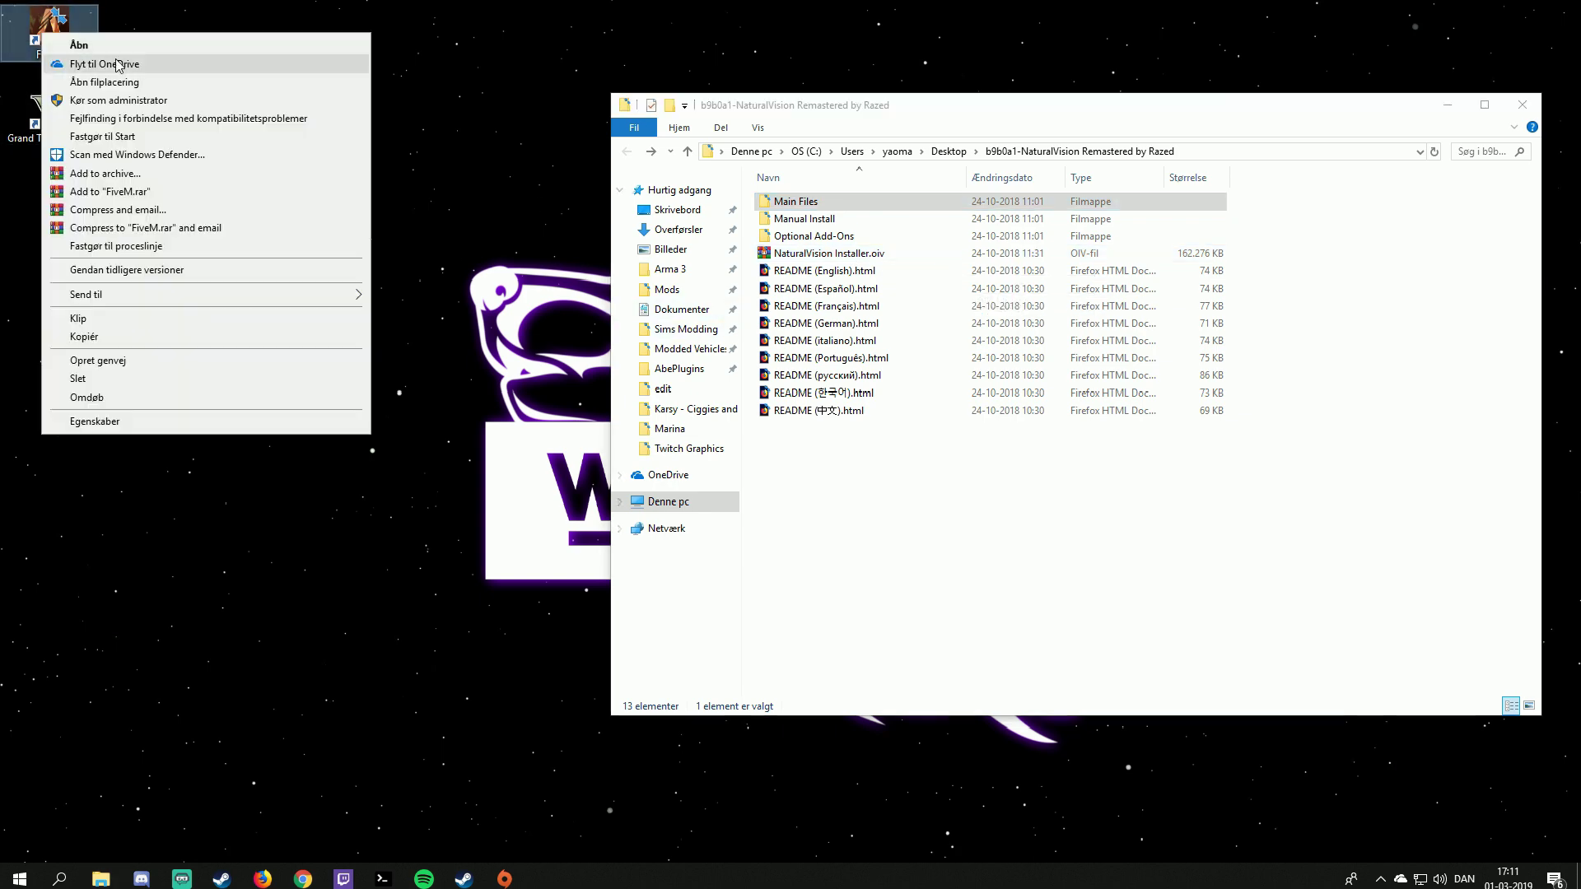
{"action": "left_click", "coordinate": [91, 61]}
{"action": "double_click", "coordinate": [846, 222]}
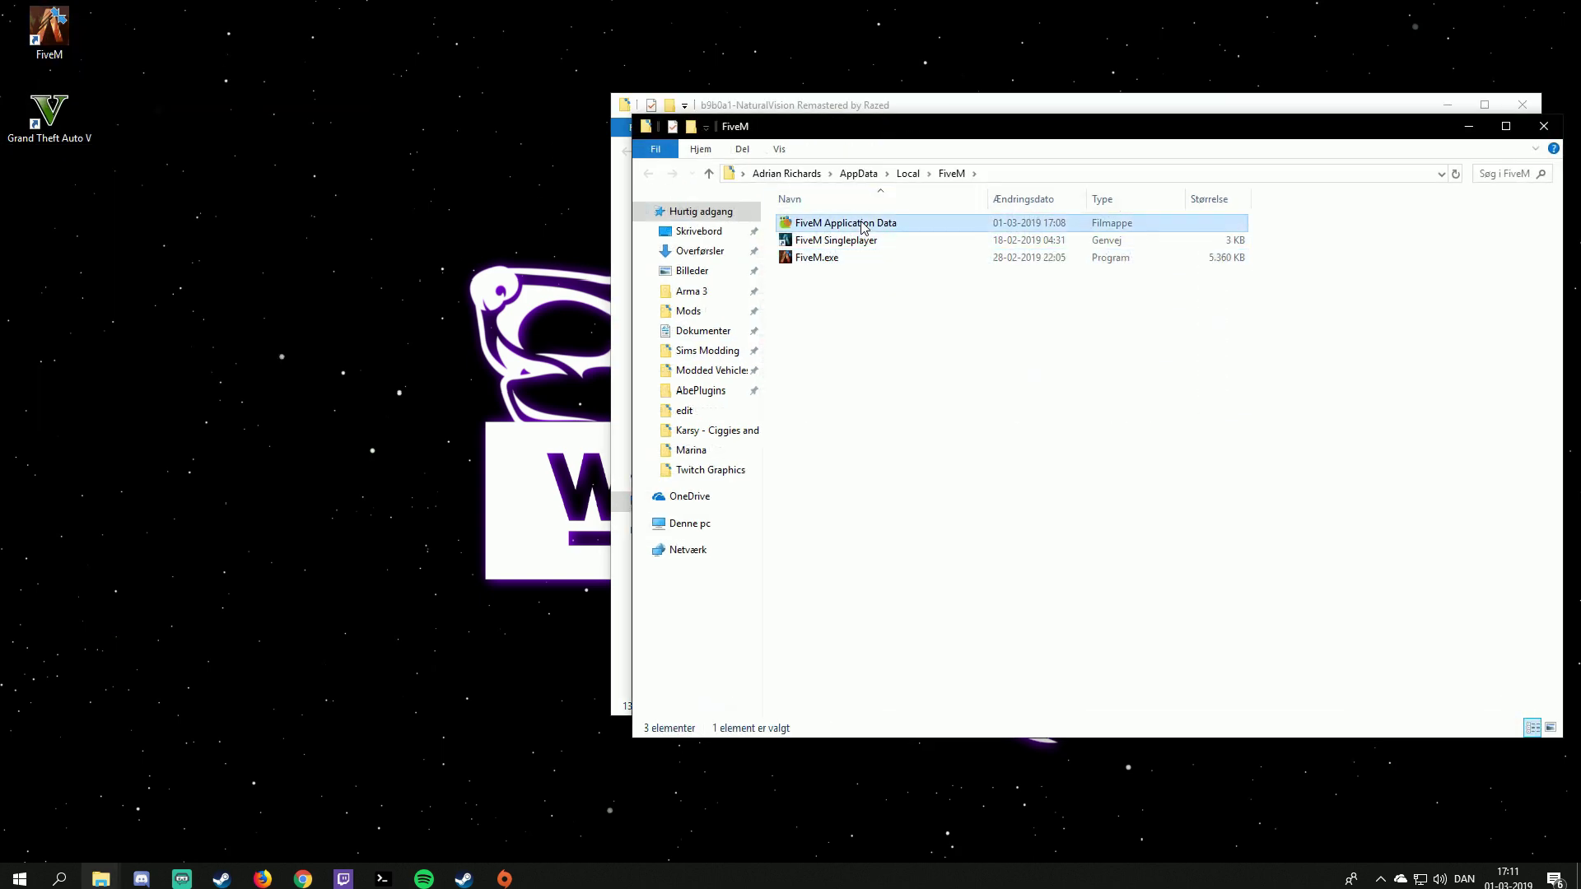
{"action": "left_click_drag", "start_coordinate": [1096, 131], "coordinate": [801, 118]}
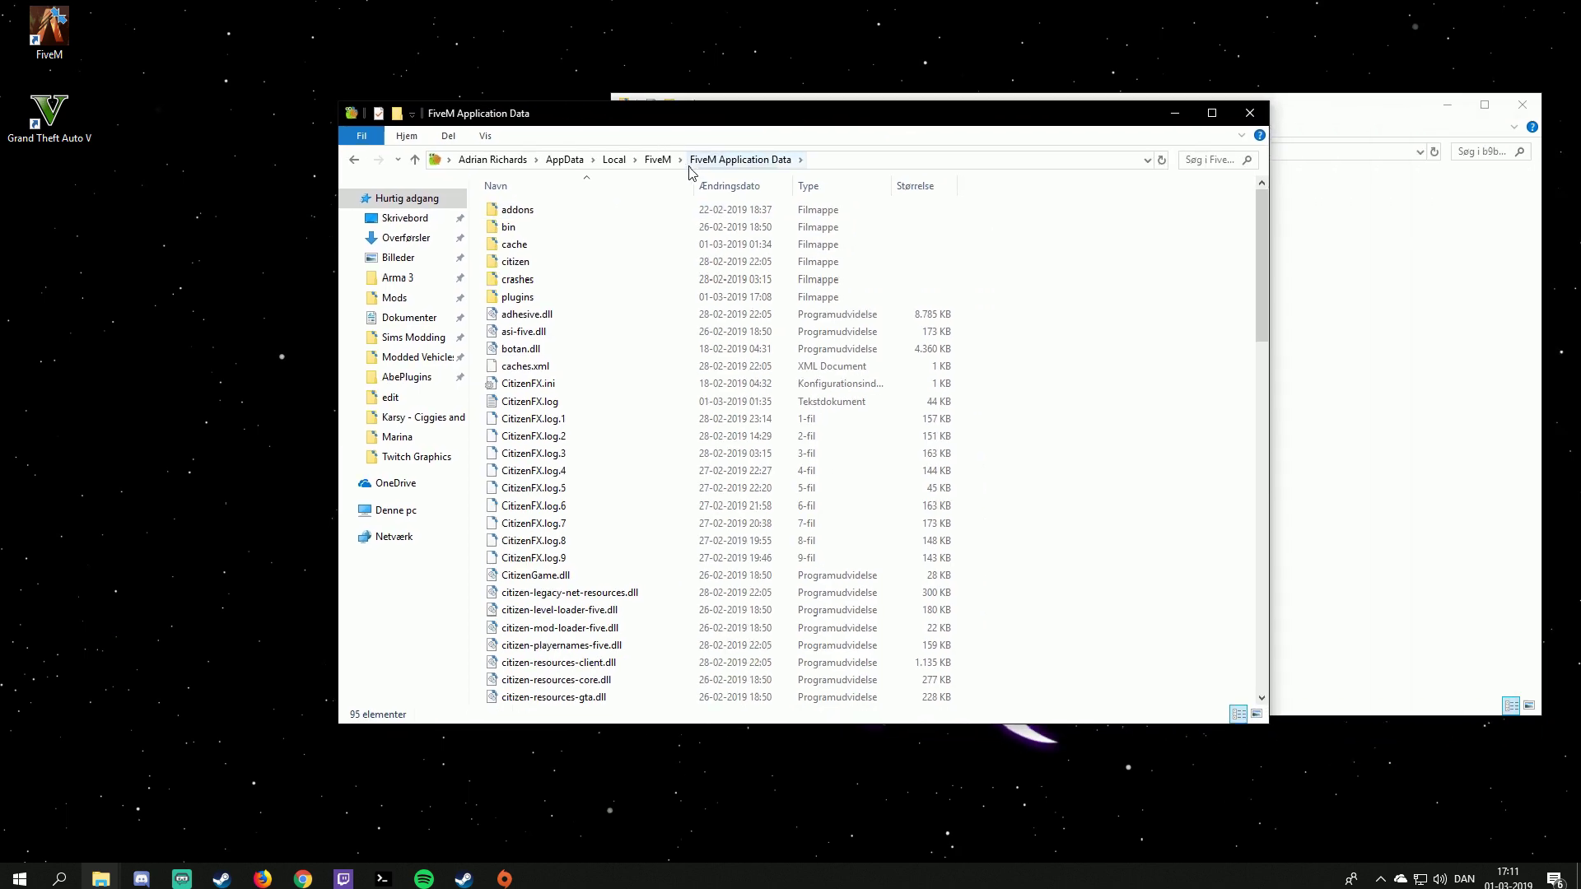
- Open a second FiveM Application Data window from the FiveM shortcut's file location and close the earlier duplicate
{"action": "right_click", "coordinate": [50, 31]}
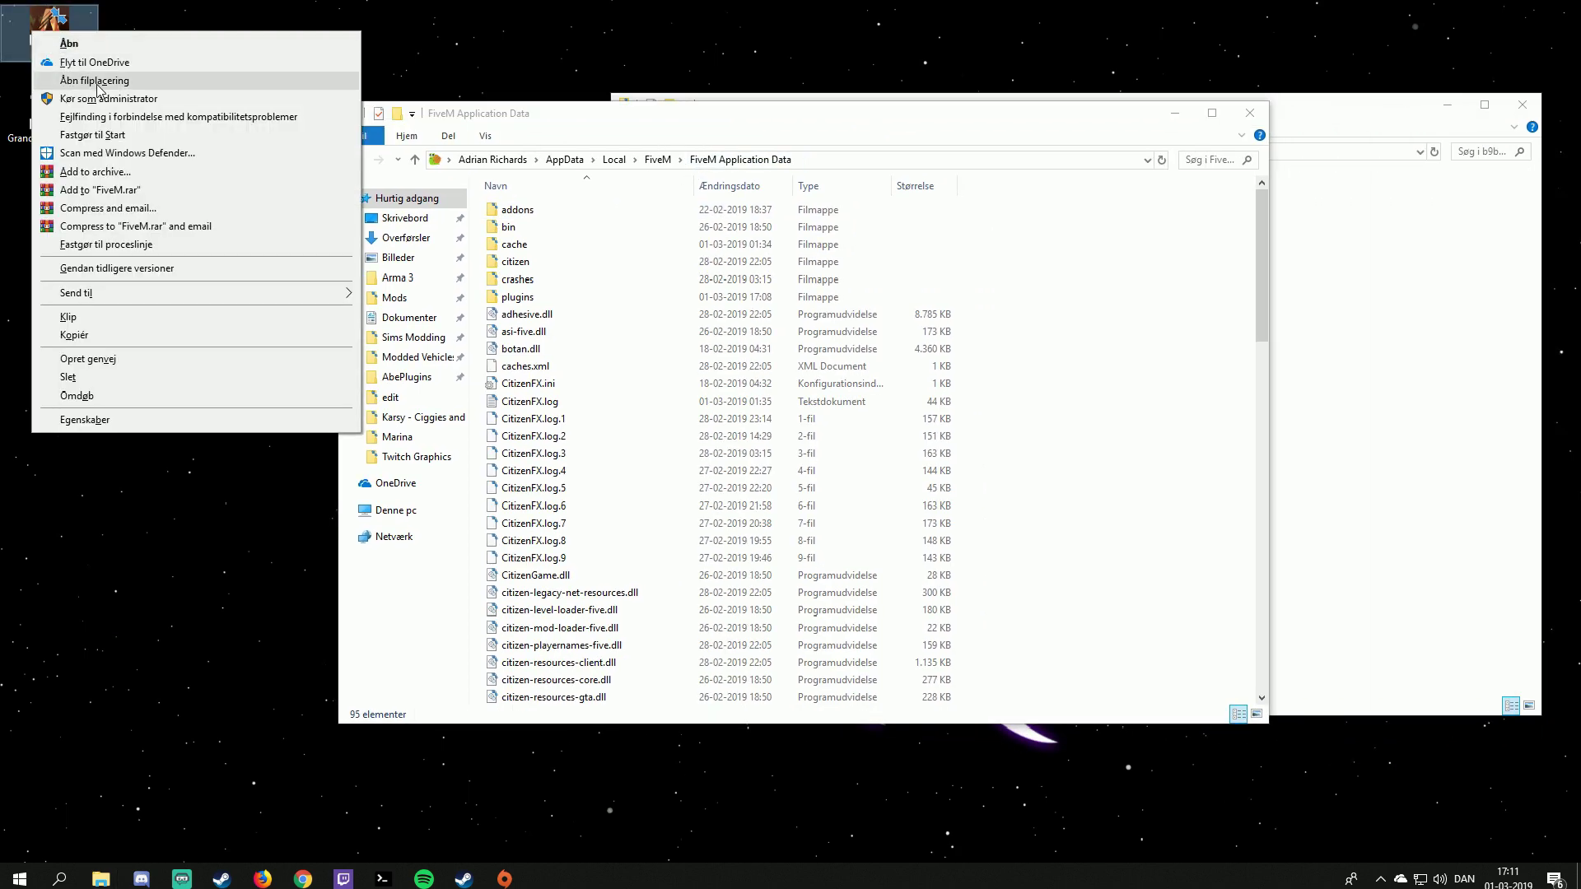
{"action": "left_click", "coordinate": [91, 66]}
{"action": "double_click", "coordinate": [581, 233]}
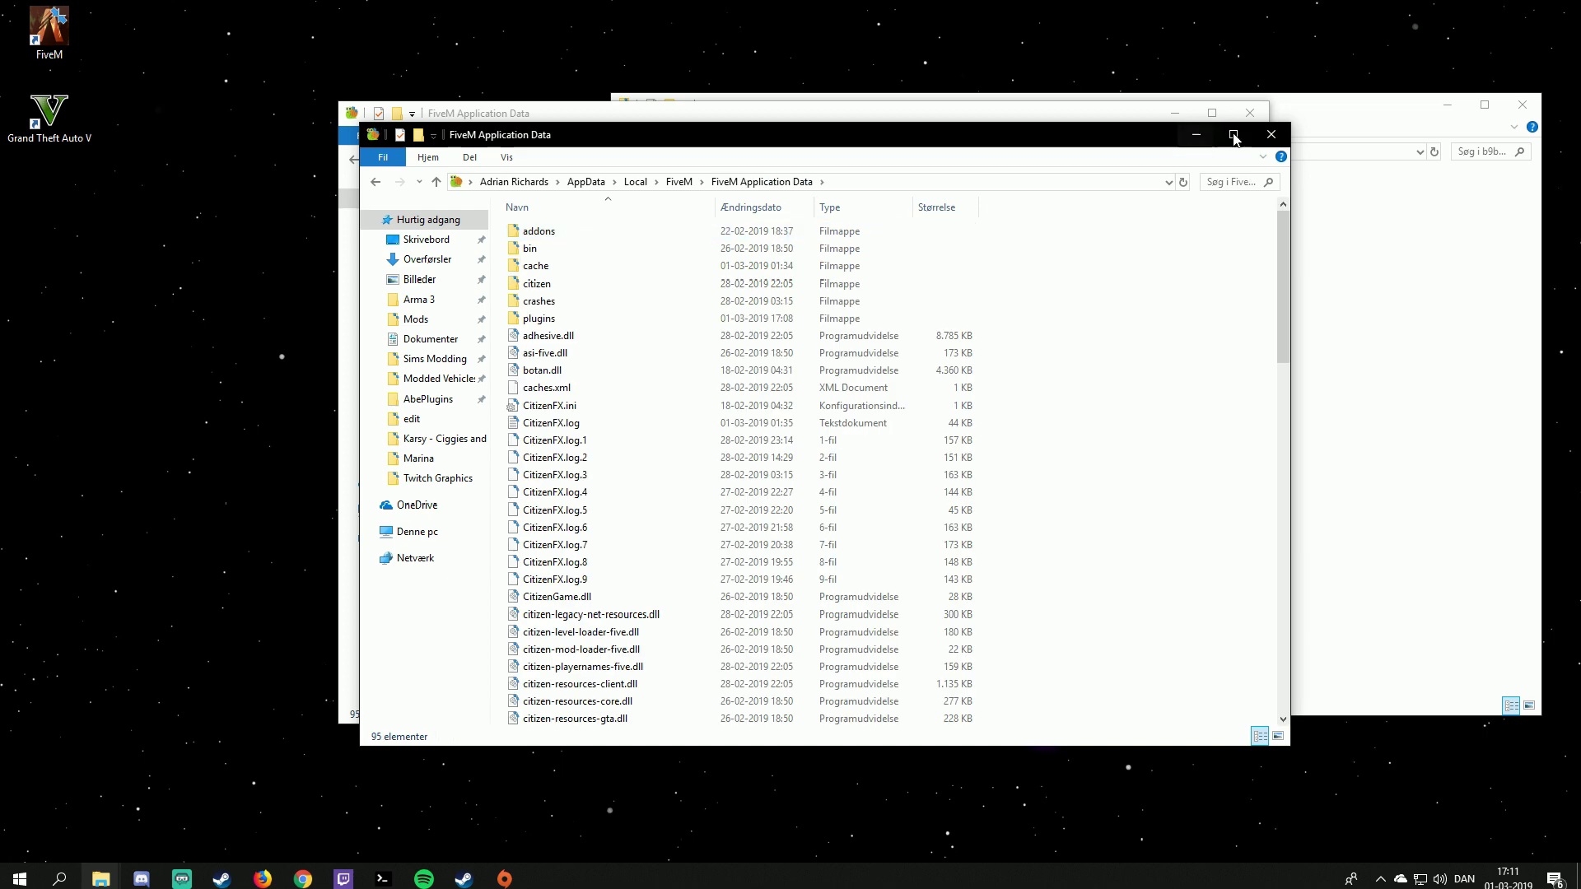
{"action": "left_click", "coordinate": [1251, 114]}
{"action": "left_click", "coordinate": [1253, 118]}
- Arrange the FiveM and NaturalVision folder windows side by side and look inside FiveM's addons folder
{"action": "left_click_drag", "start_coordinate": [984, 140], "coordinate": [642, 128]}
{"action": "left_click_drag", "start_coordinate": [1346, 115], "coordinate": [1206, 121]}
{"action": "double_click", "coordinate": [195, 219]}
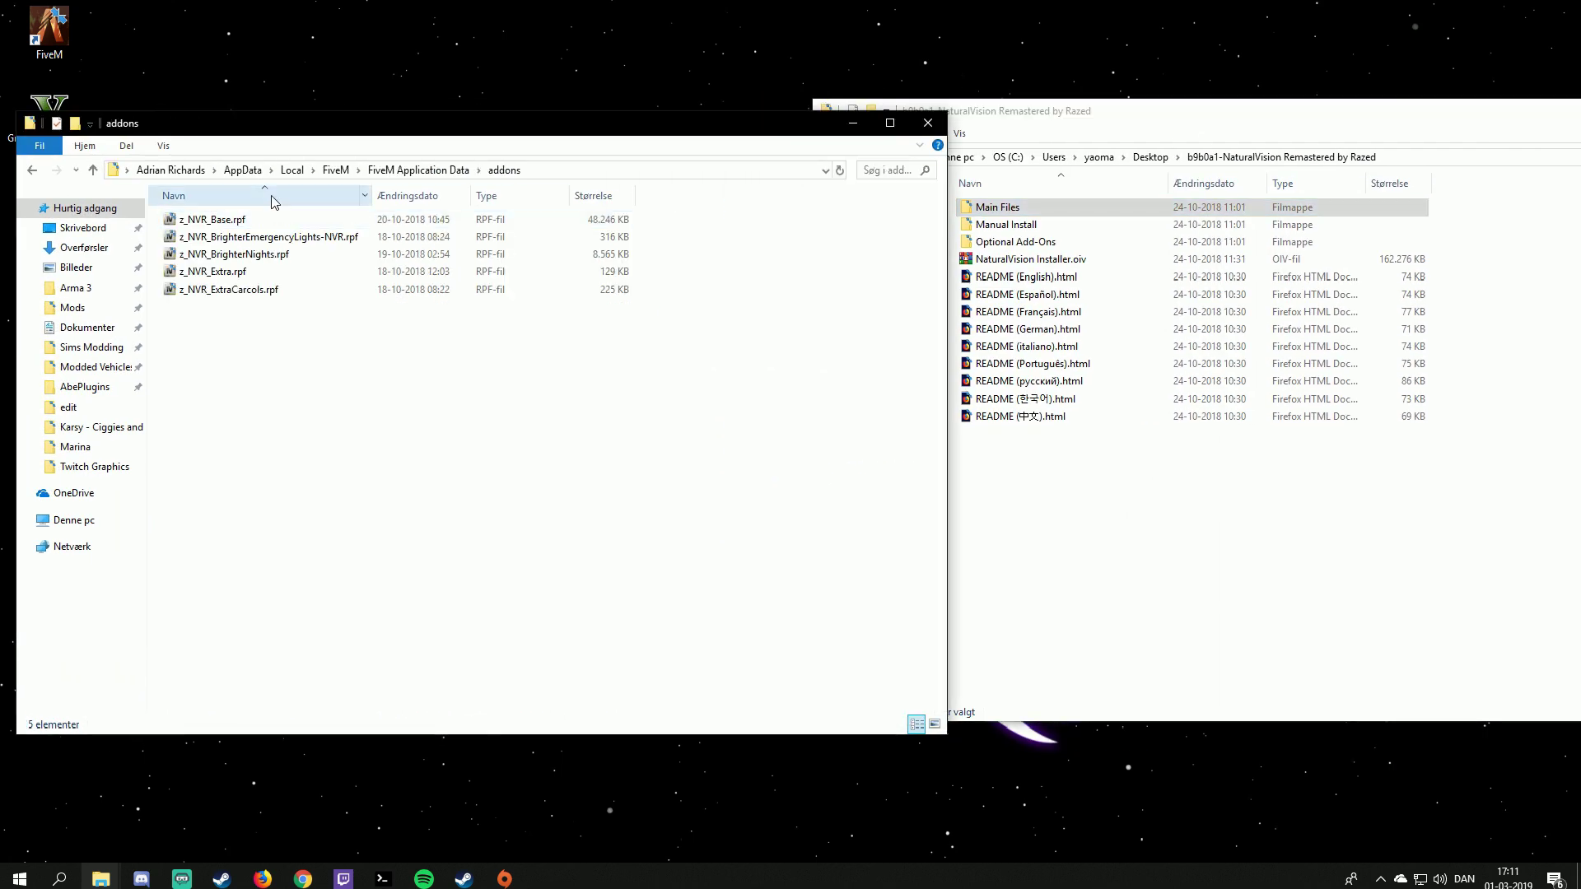
{"action": "left_click", "coordinate": [30, 171]}
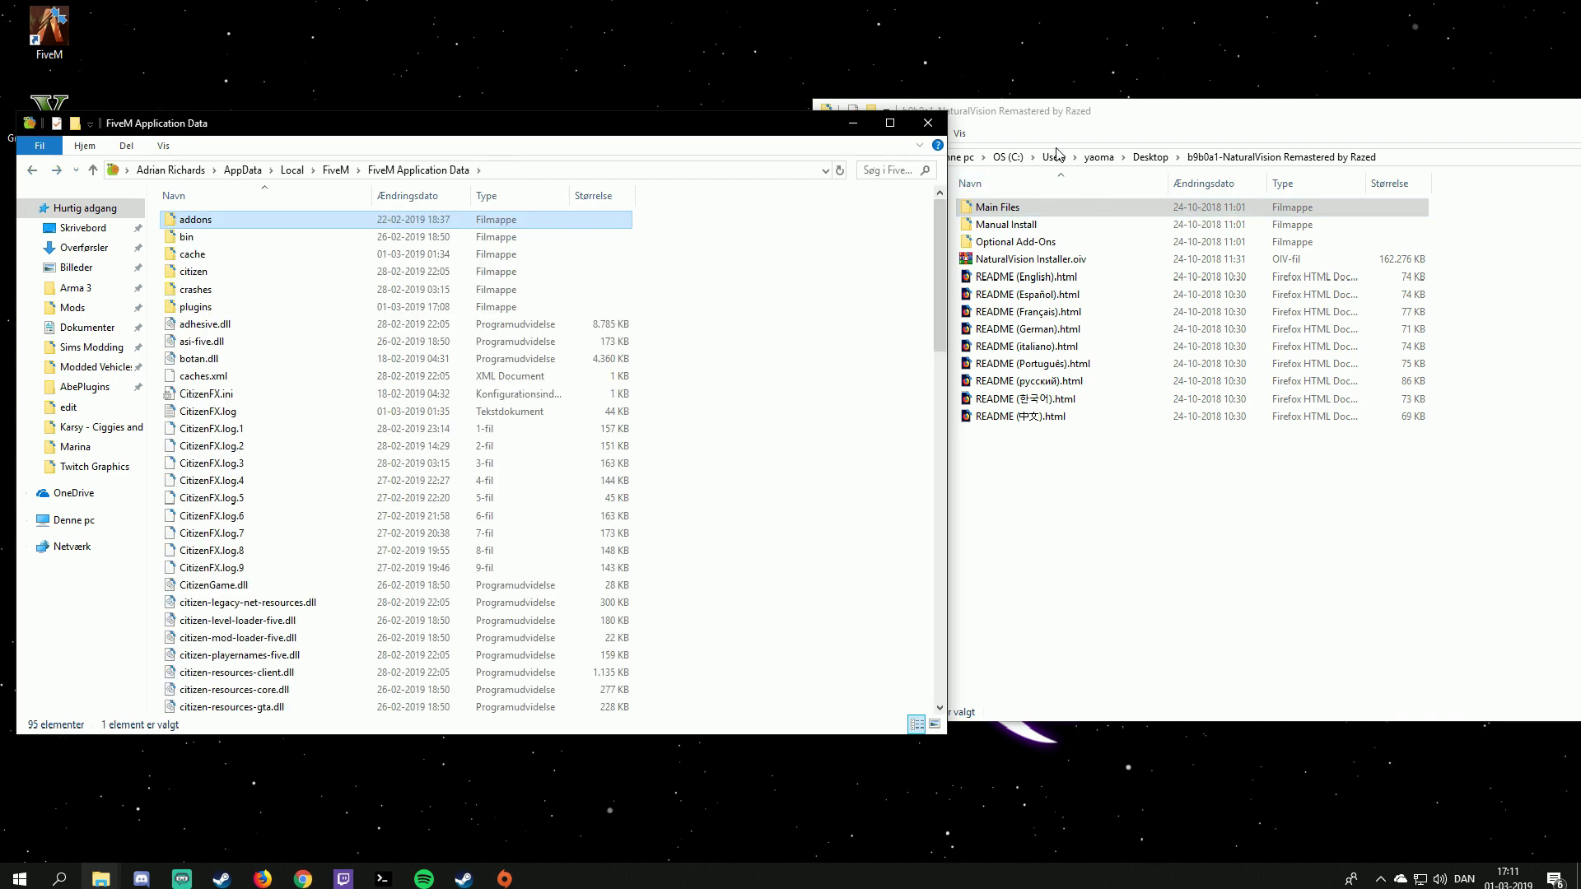
- Open the 19. FiveM NVR Pack folder under Optional Add-Ons and return to the mod's root folder
{"action": "left_click", "coordinate": [1060, 113]}
{"action": "double_click", "coordinate": [1037, 242]}
{"action": "double_click", "coordinate": [1021, 520]}
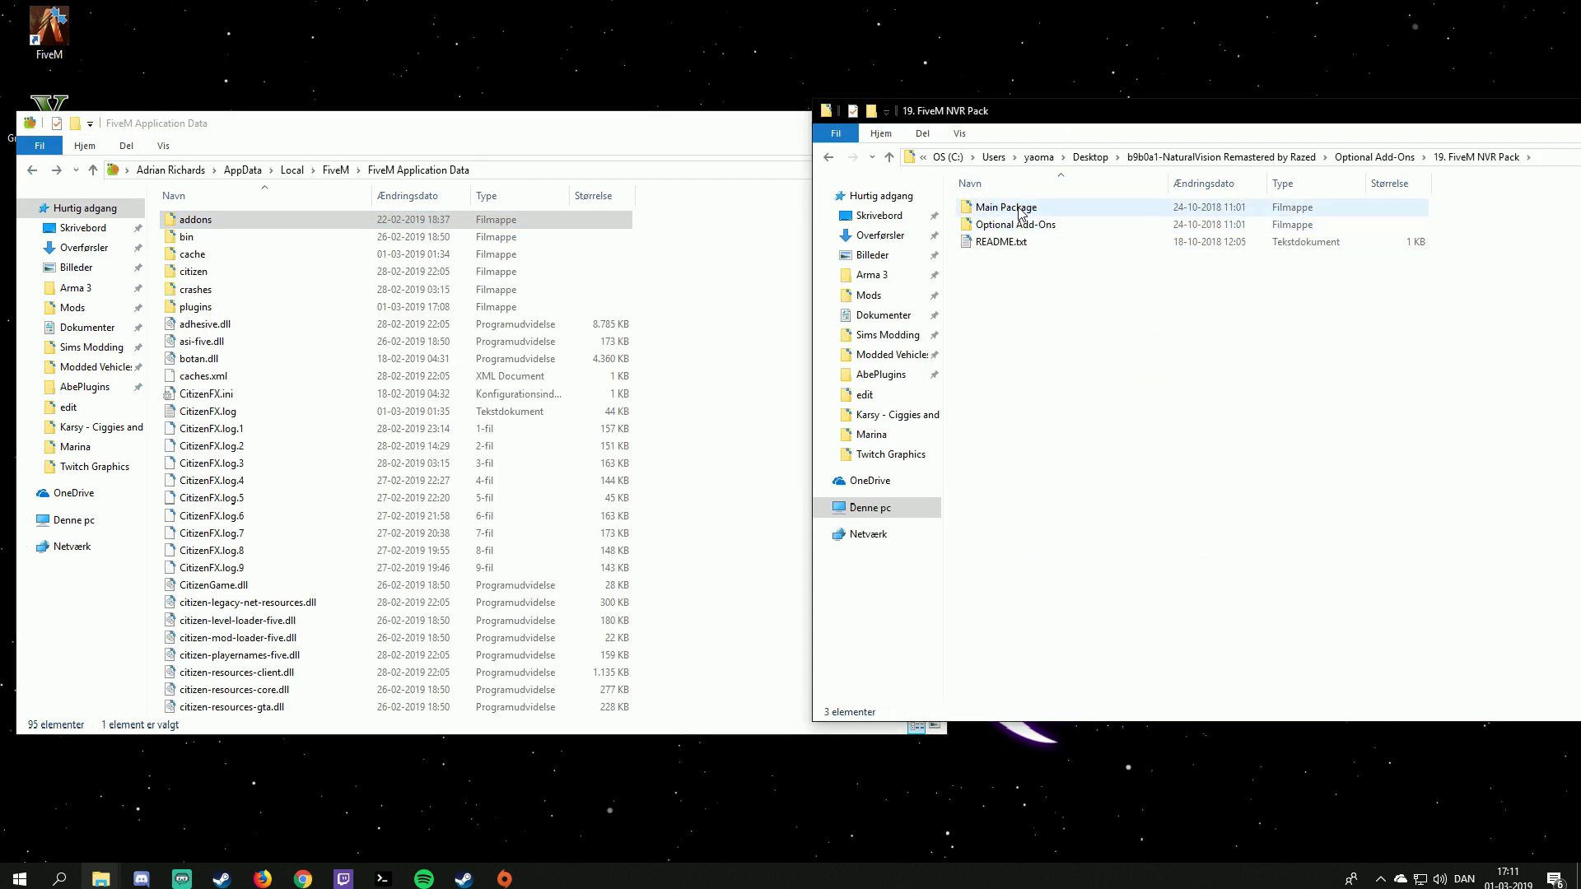
{"action": "left_click", "coordinate": [1249, 158]}
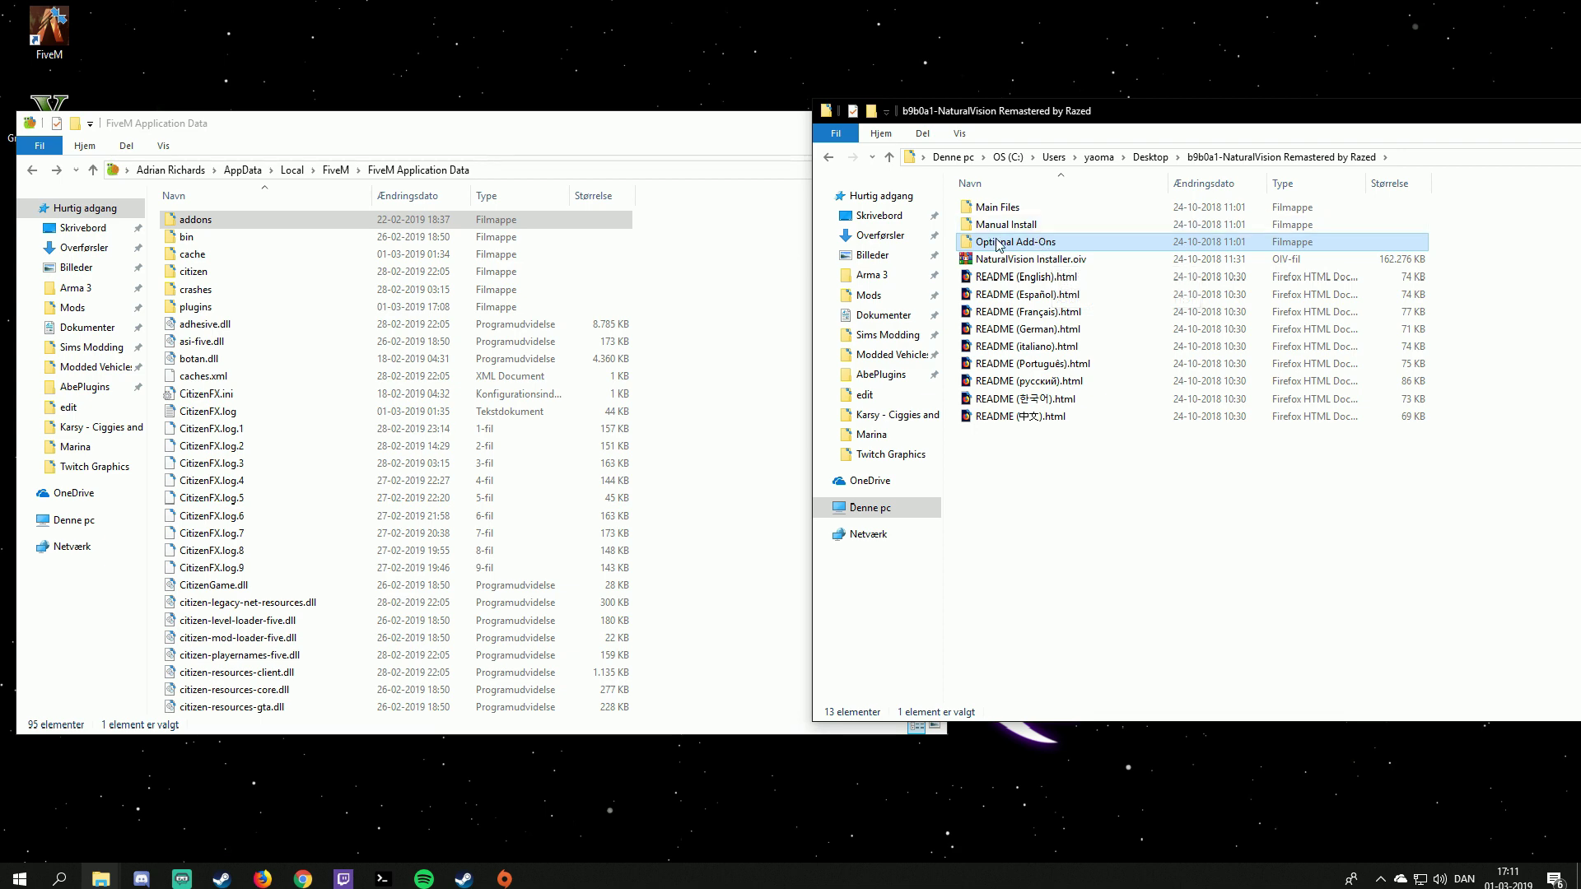
- Examine the RPF files in the addons folder of the 19. FiveM NVR Pack's Main Package, under Optional Add-Ons
{"action": "double_click", "coordinate": [1021, 247]}
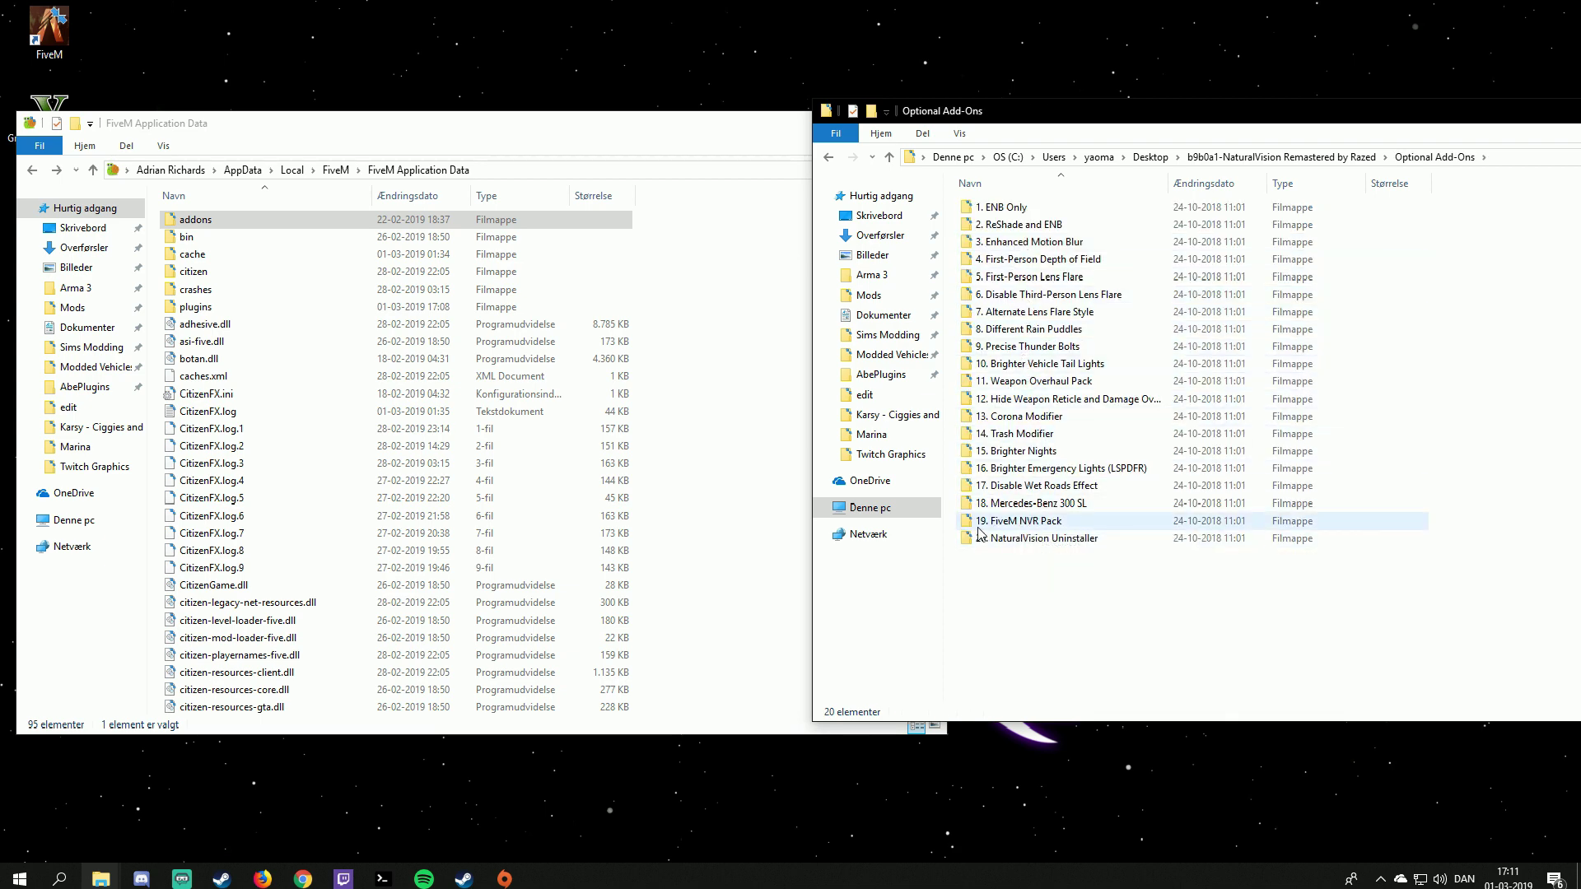
{"action": "double_click", "coordinate": [1050, 522]}
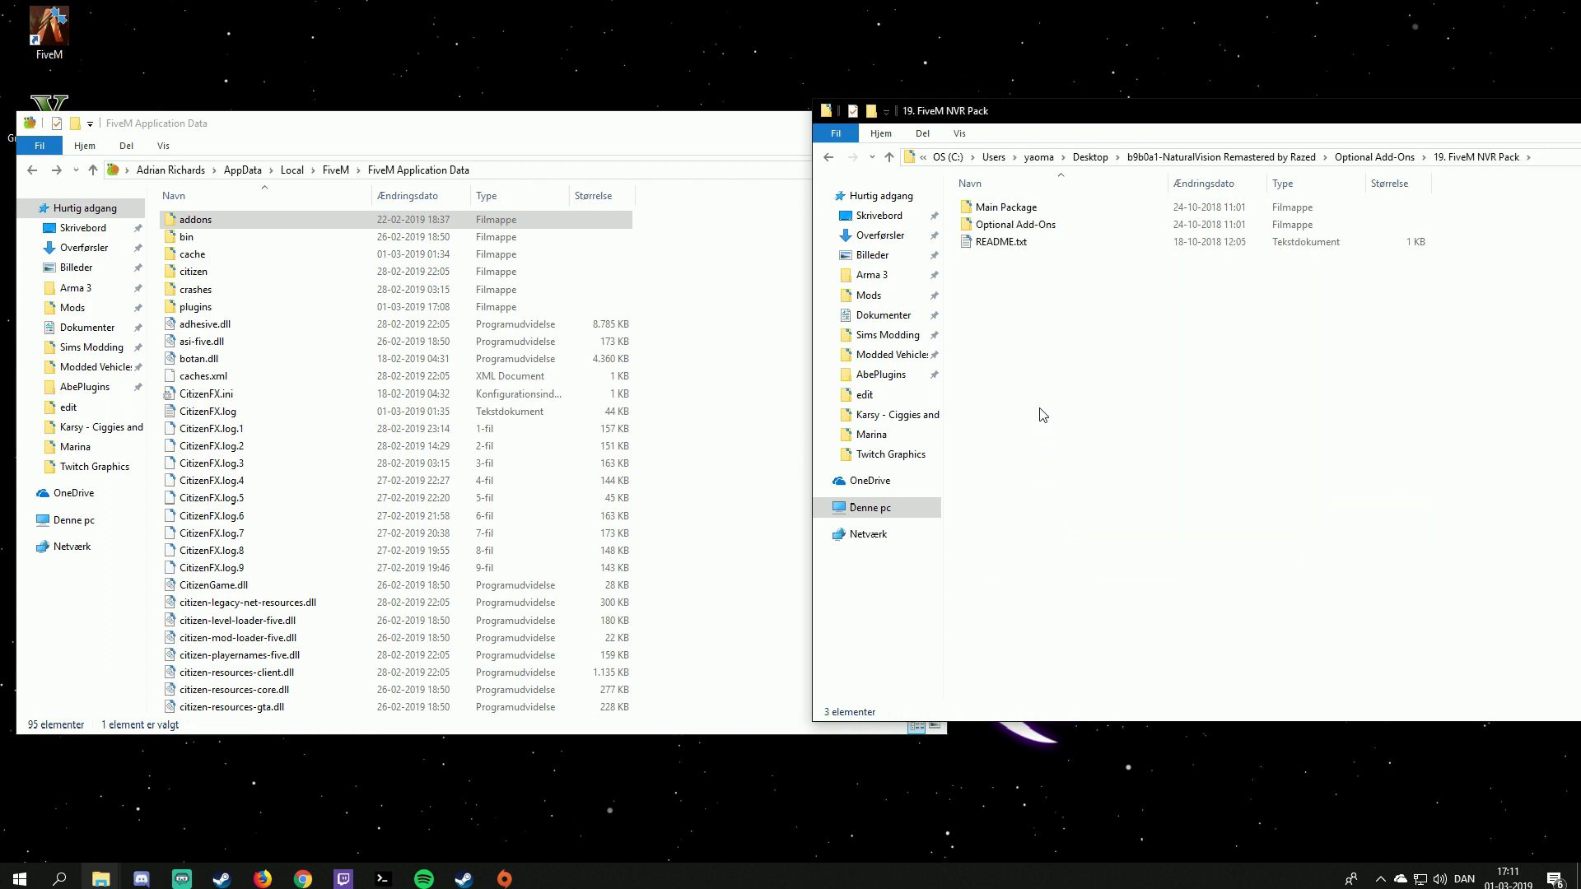
{"action": "double_click", "coordinate": [1008, 208]}
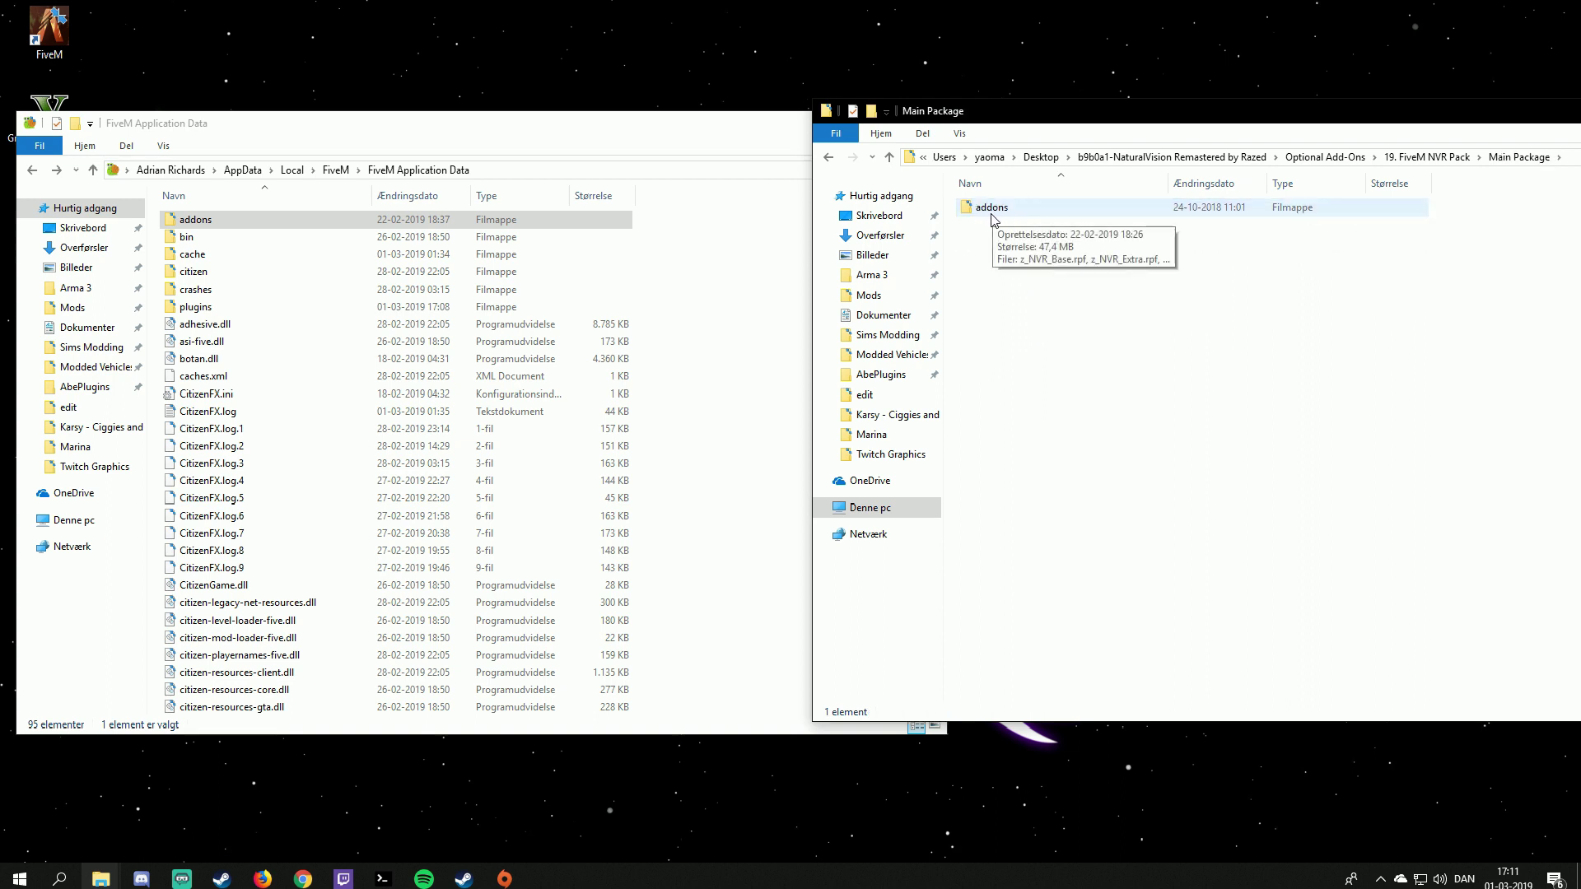
{"action": "double_click", "coordinate": [996, 208]}
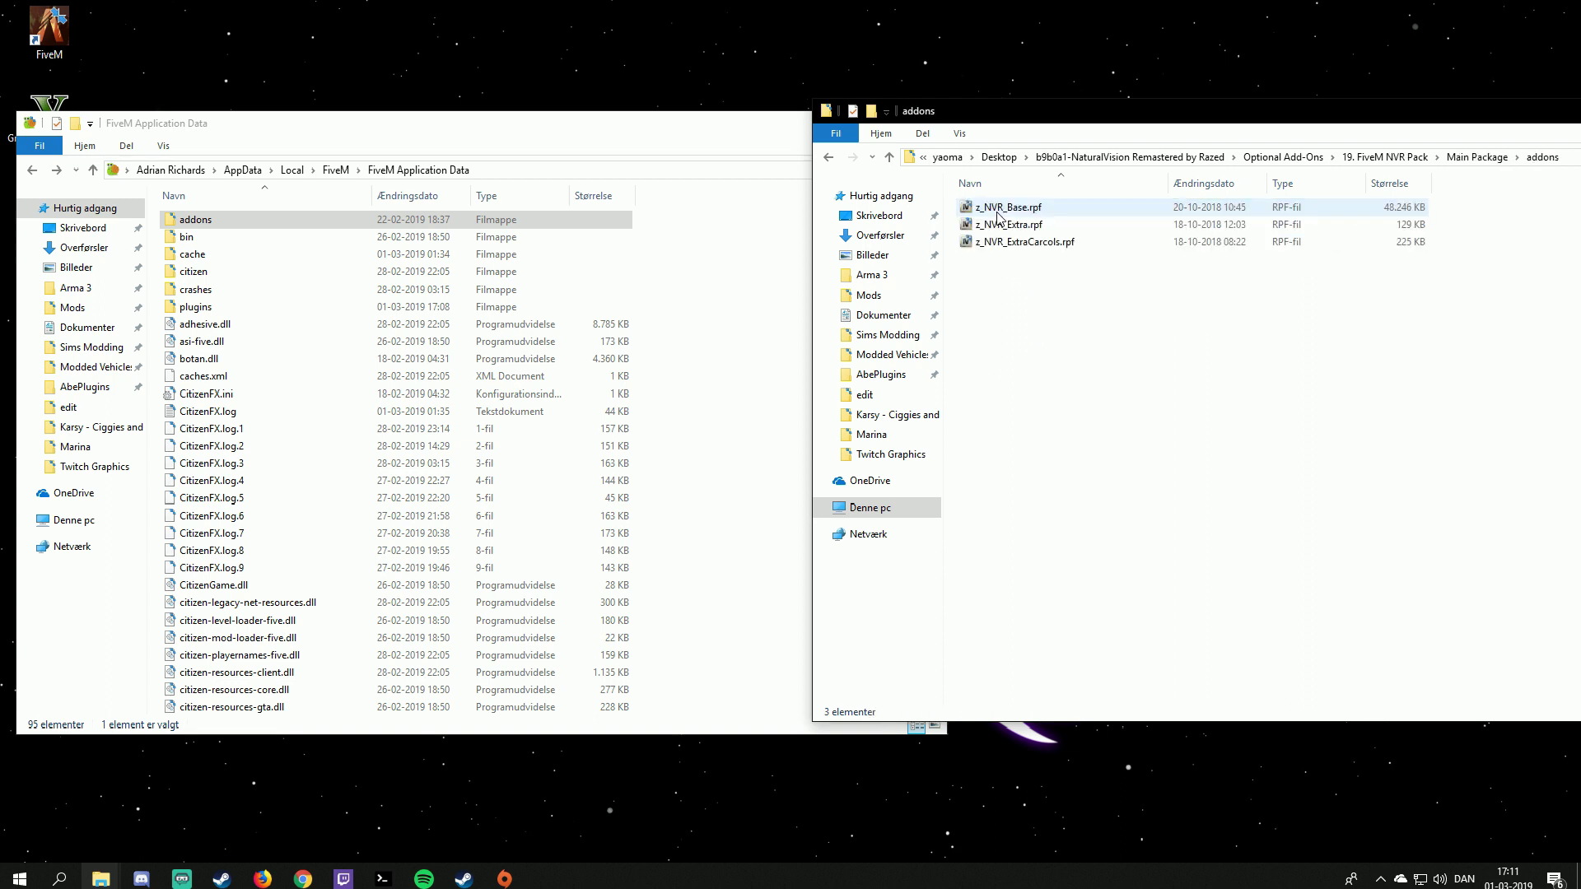
{"action": "left_click", "coordinate": [819, 156]}
{"action": "left_click_drag", "start_coordinate": [1025, 213], "coordinate": [1169, 243]}
- Return to the 19. FiveM NVR Pack folder and open its Optional Add-Ons, repositioning the window beside FiveM Application Data
{"action": "left_click", "coordinate": [828, 157]}
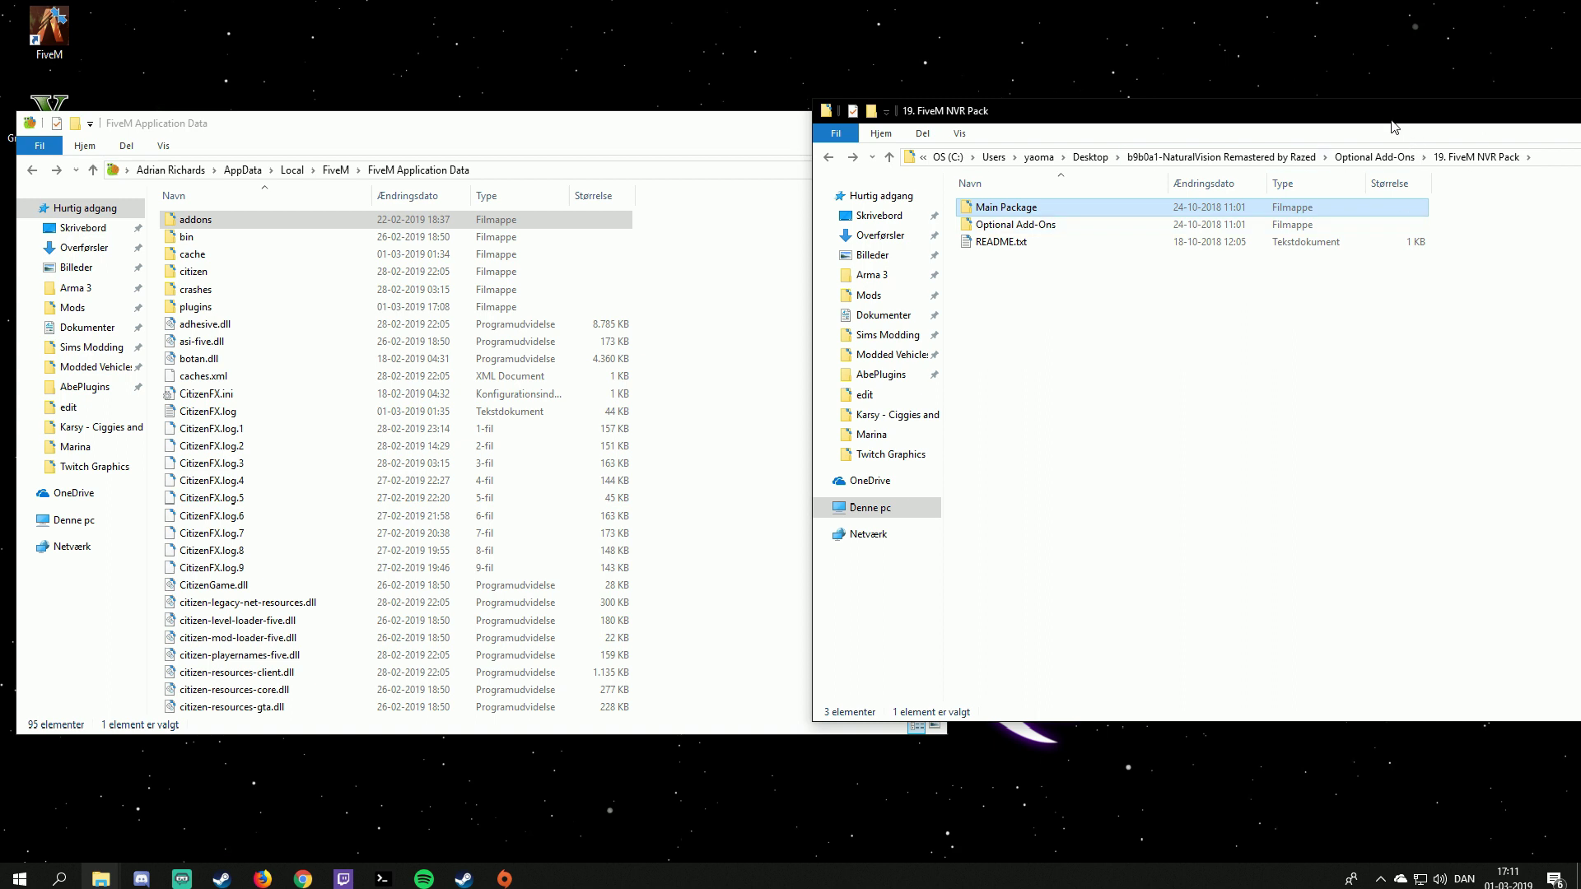
{"action": "left_click_drag", "start_coordinate": [1399, 132], "coordinate": [1203, 128]}
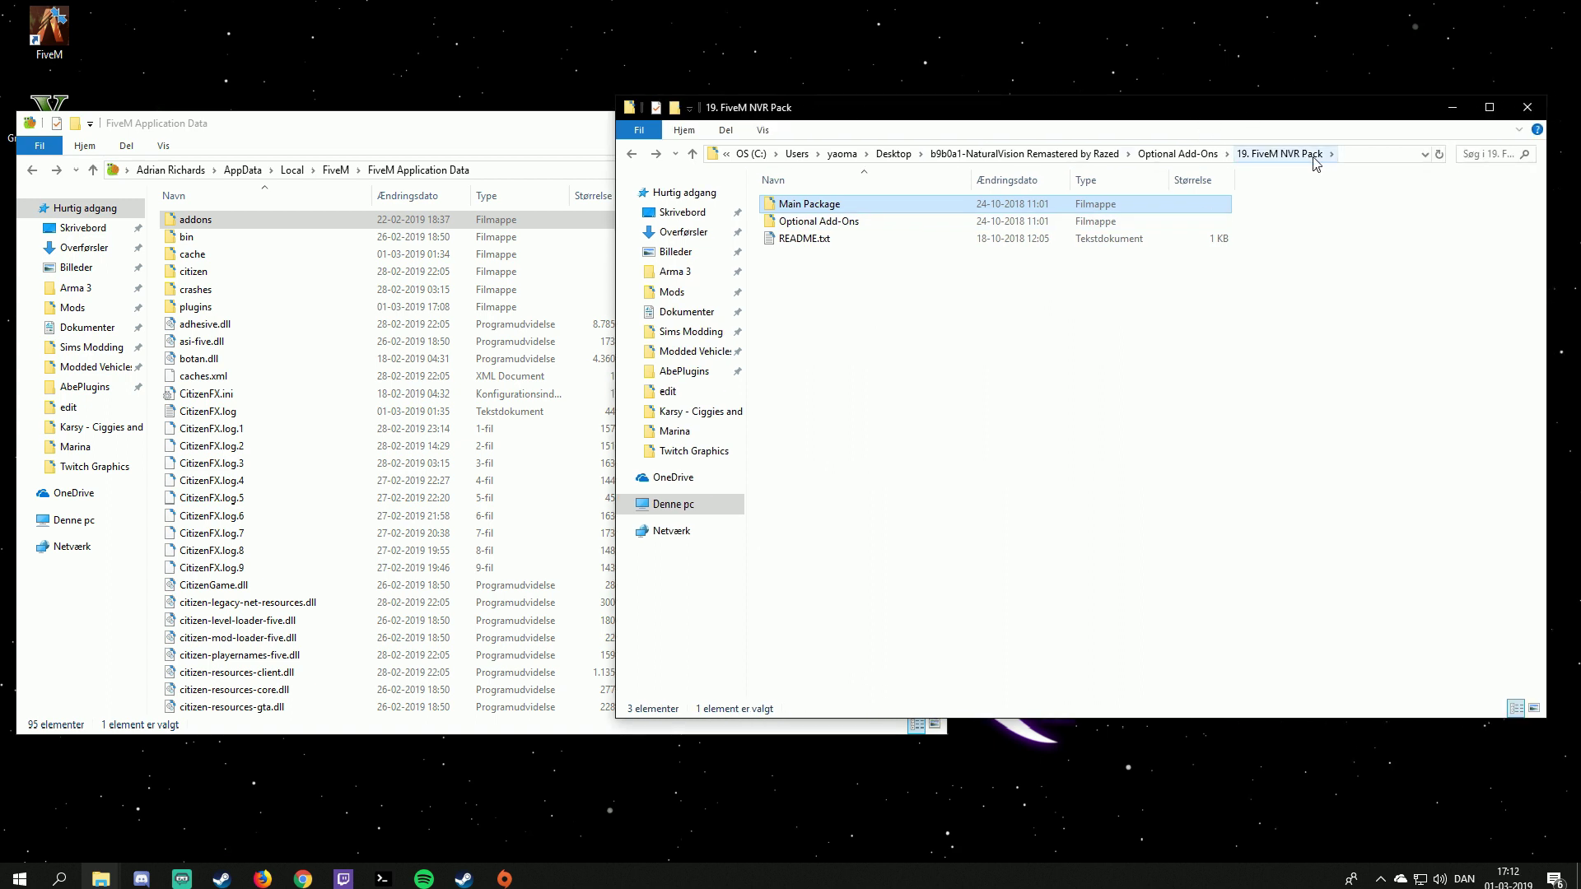
{"action": "double_click", "coordinate": [808, 224]}
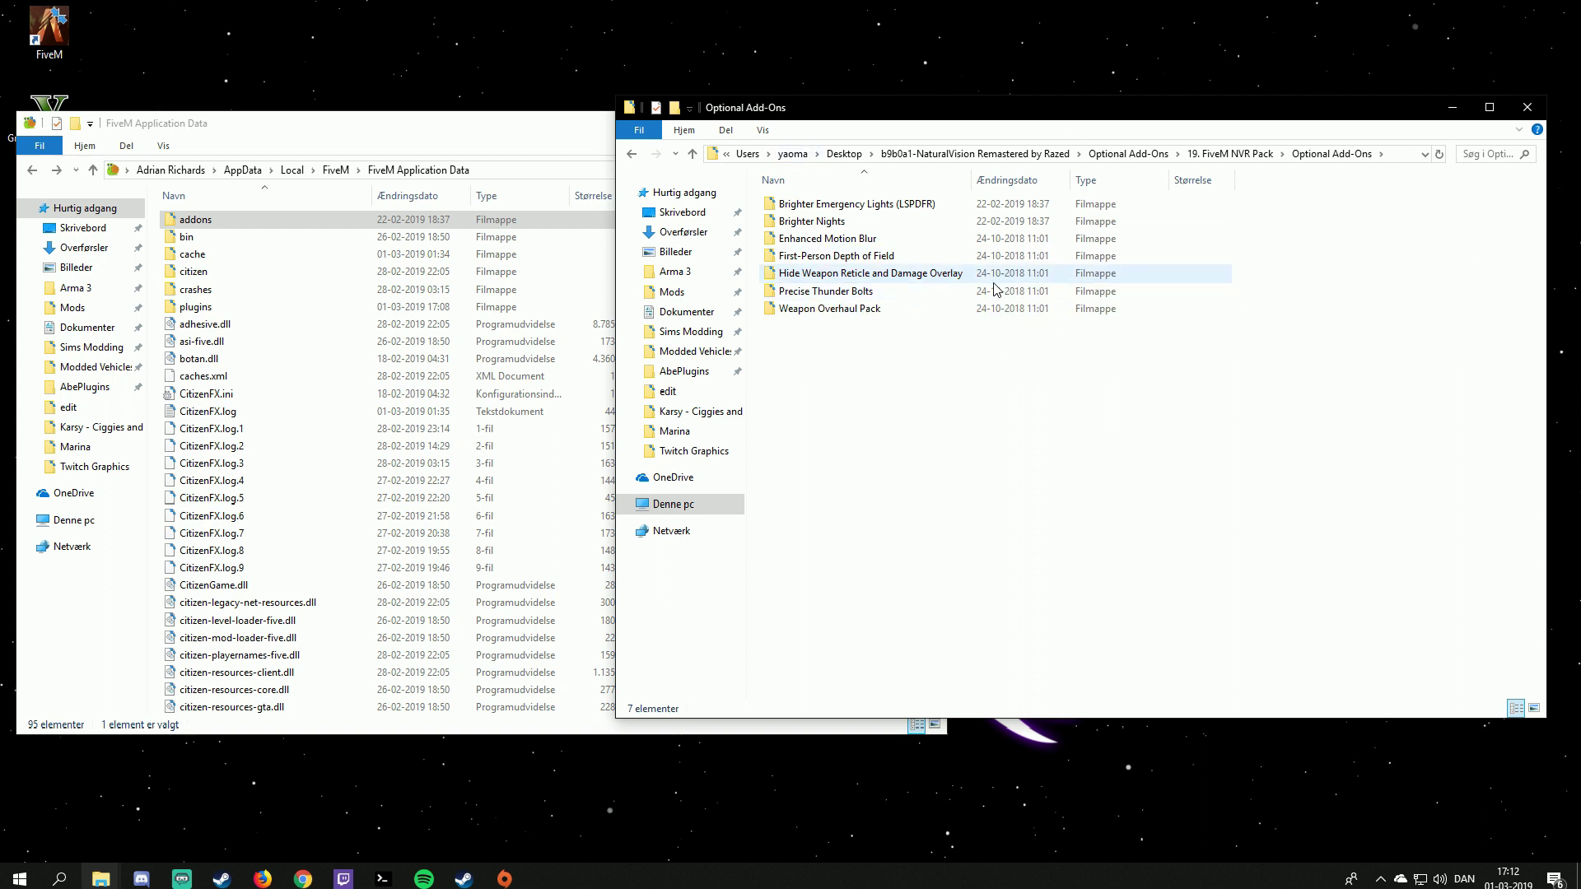
{"action": "left_click_drag", "start_coordinate": [902, 104], "coordinate": [904, 128]}
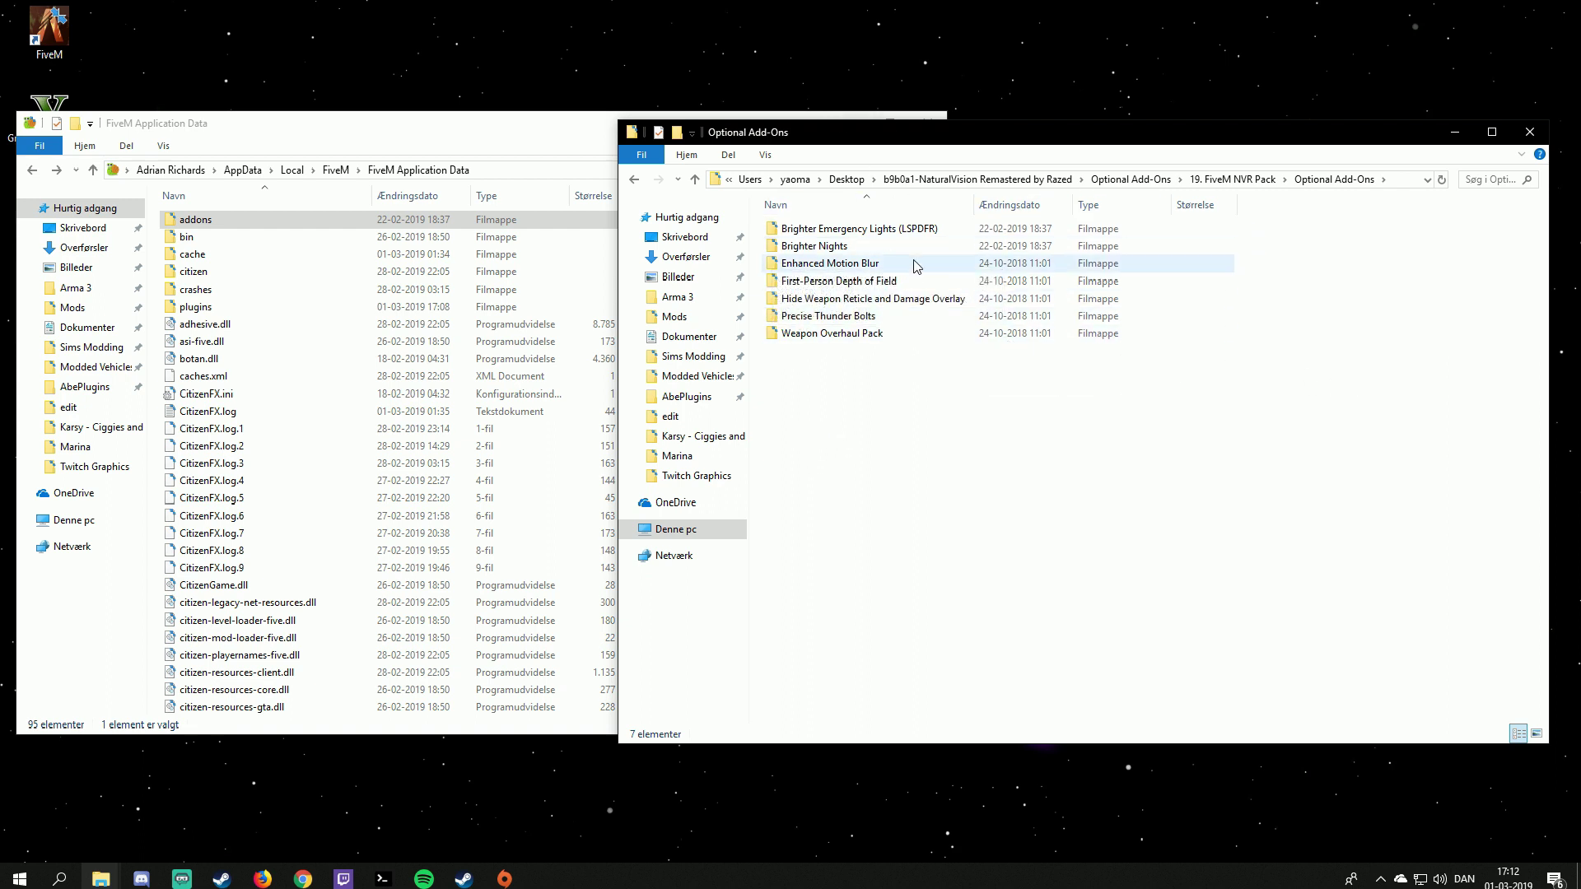
- Check the contents of the Brighter Emergency Lights (LSPDFR) and Brighter Nights add-on folders
{"action": "left_click", "coordinate": [815, 229]}
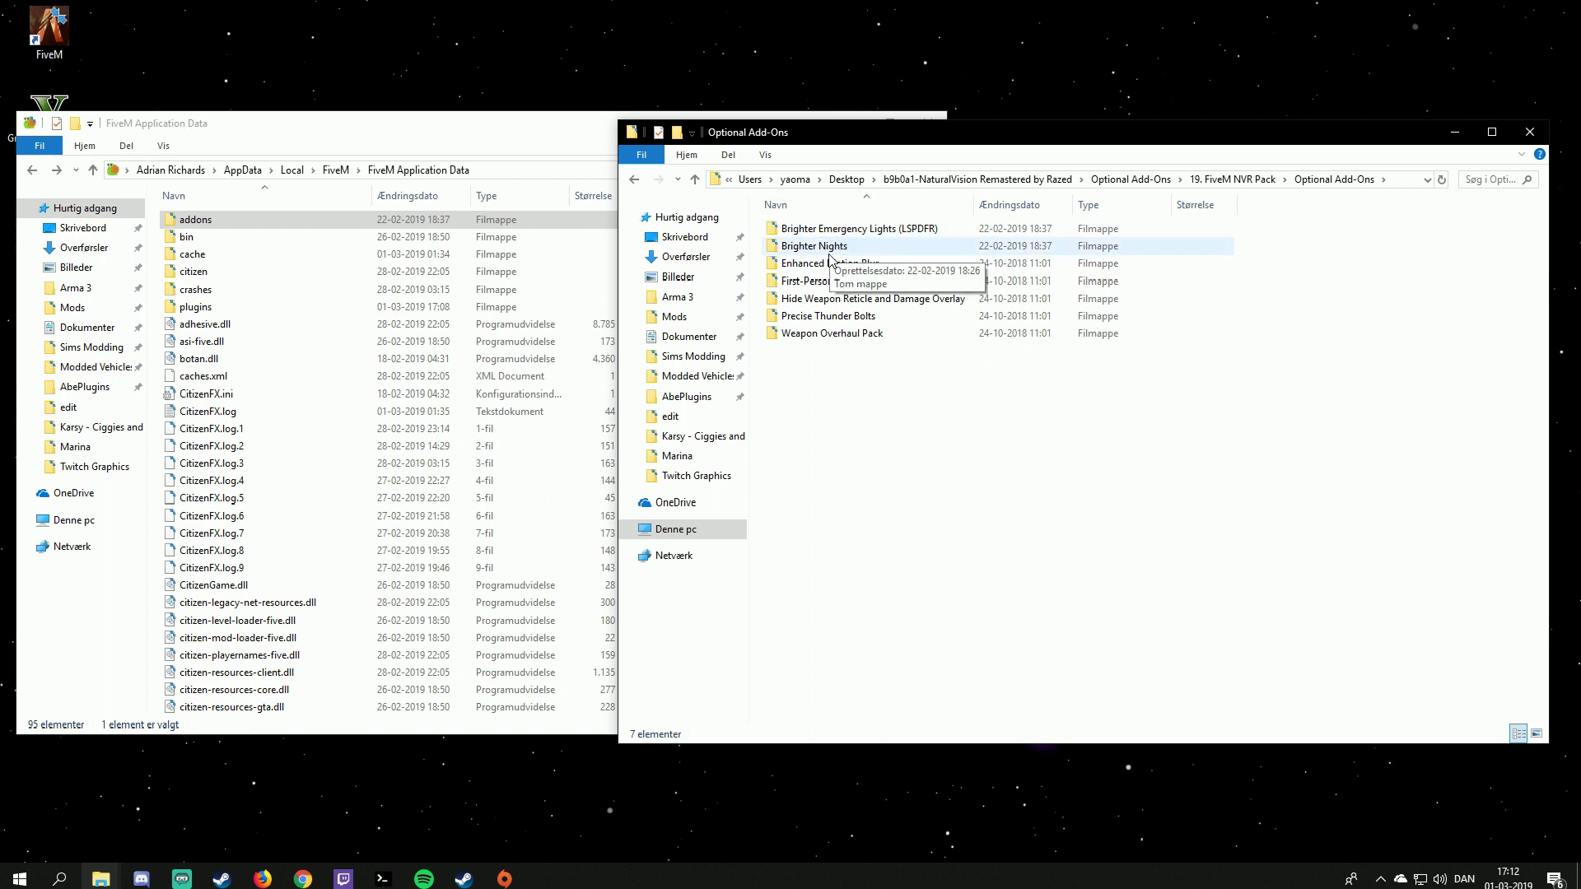
{"action": "key", "text": "Return"}
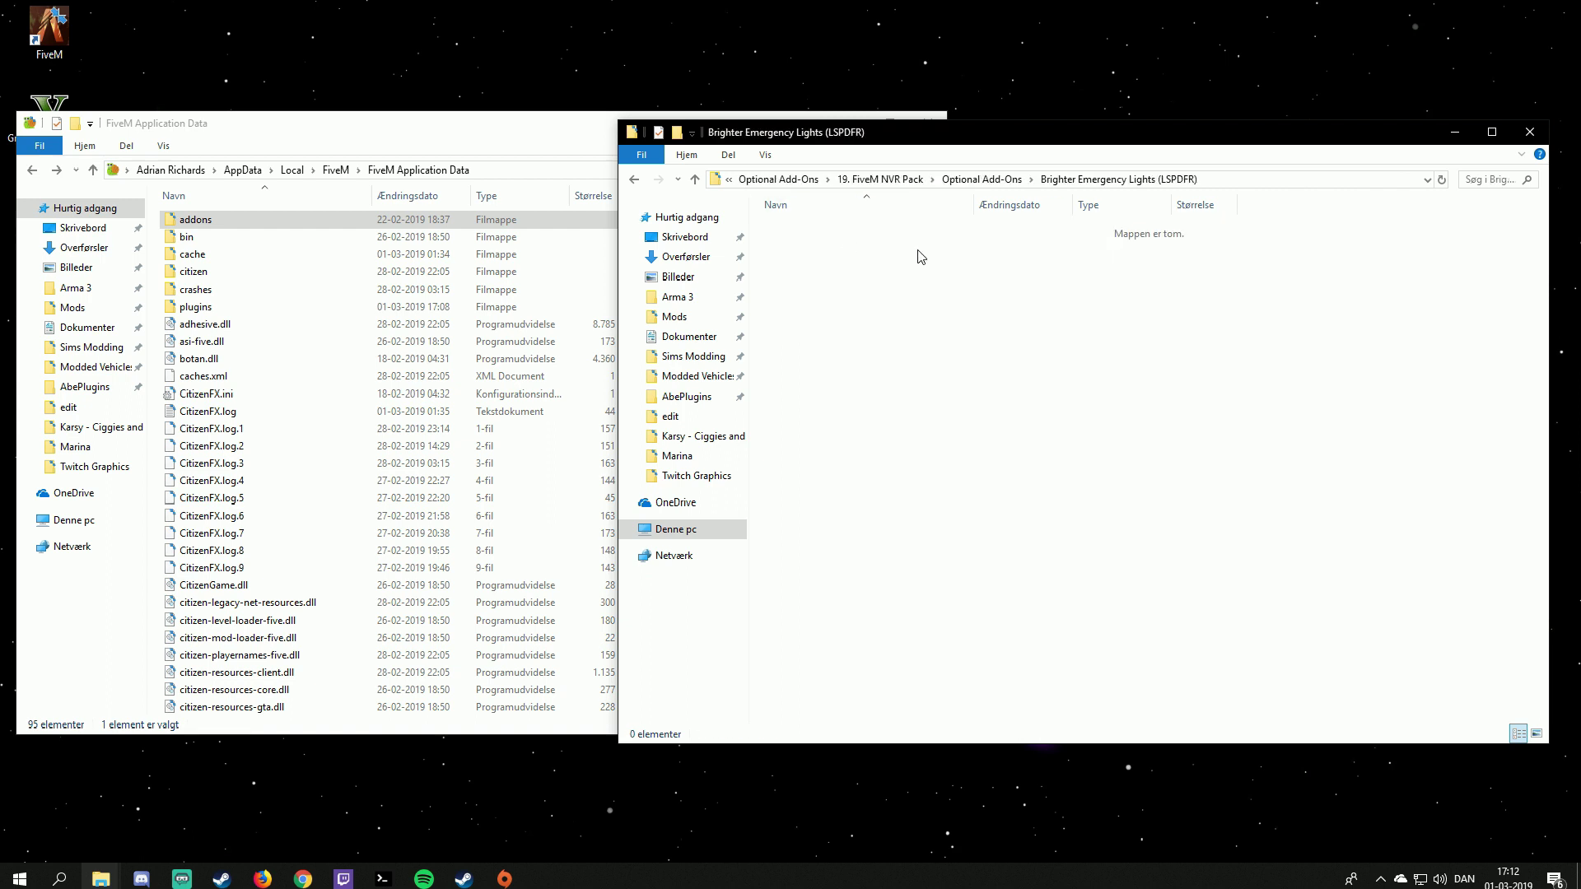
{"action": "left_click", "coordinate": [633, 180]}
{"action": "double_click", "coordinate": [815, 246]}
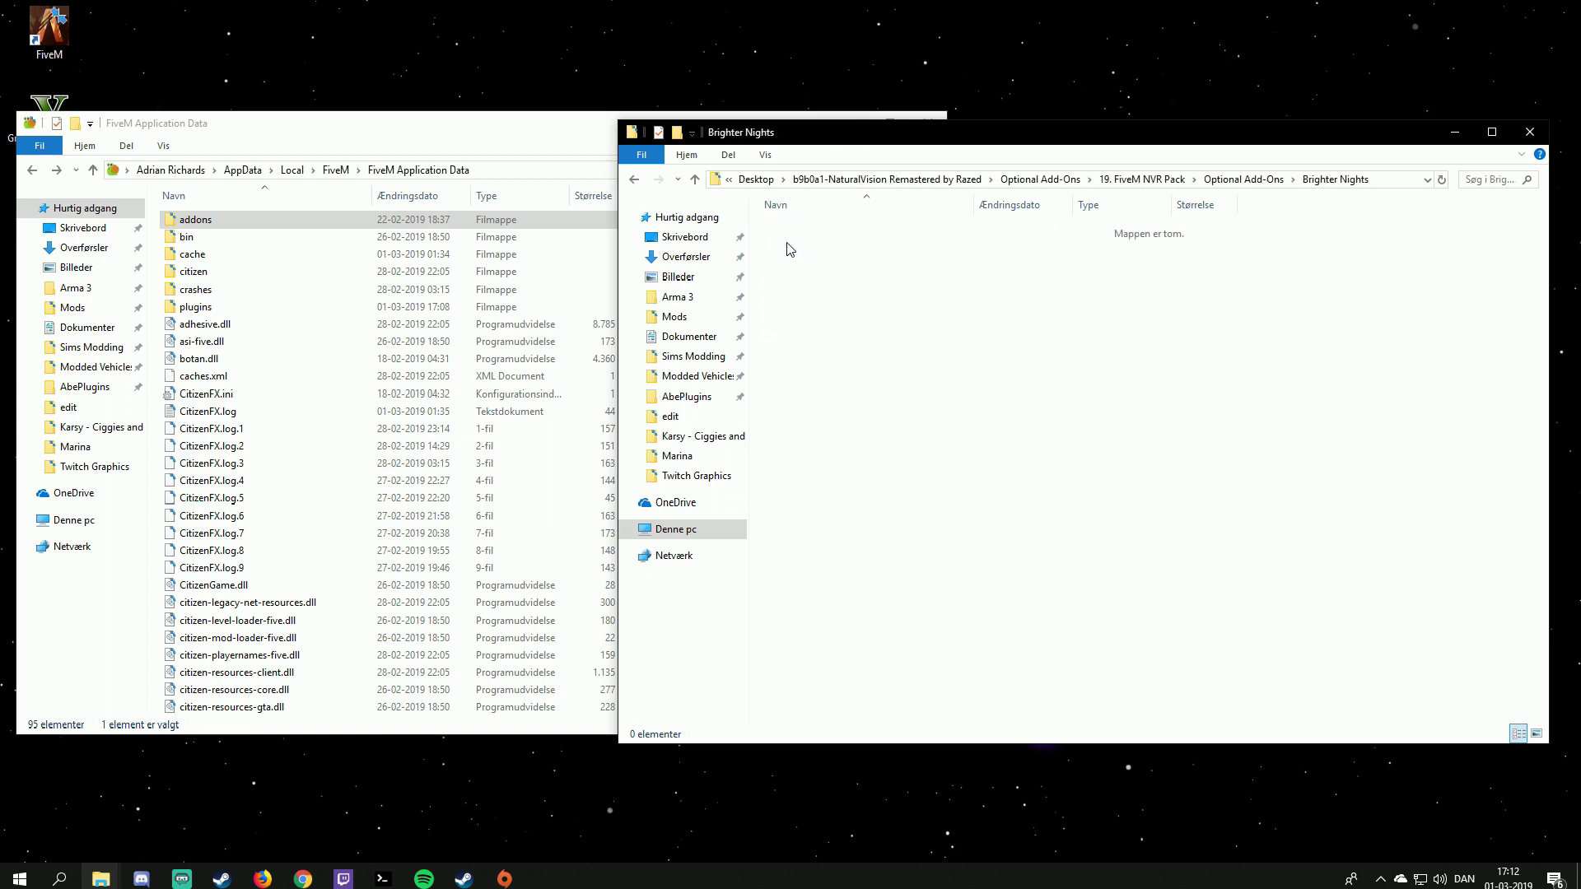
- Check the High Intensity version of the Enhanced Motion Blur add-on and close the FiveM Application Data window
{"action": "left_click", "coordinate": [634, 179]}
{"action": "double_click", "coordinate": [805, 263]}
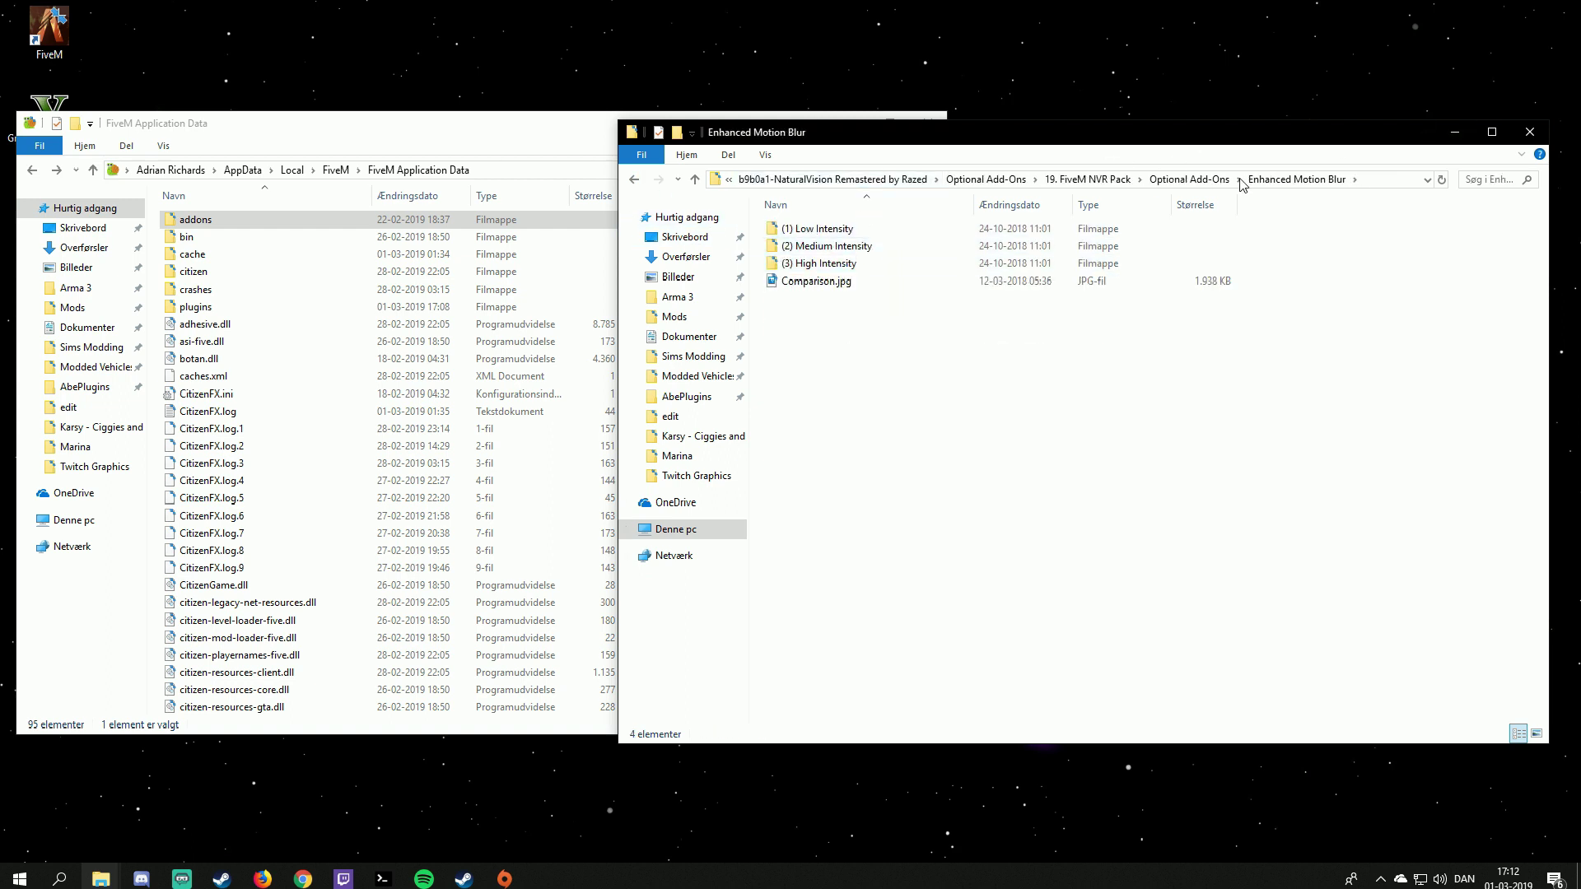
{"action": "double_click", "coordinate": [866, 264]}
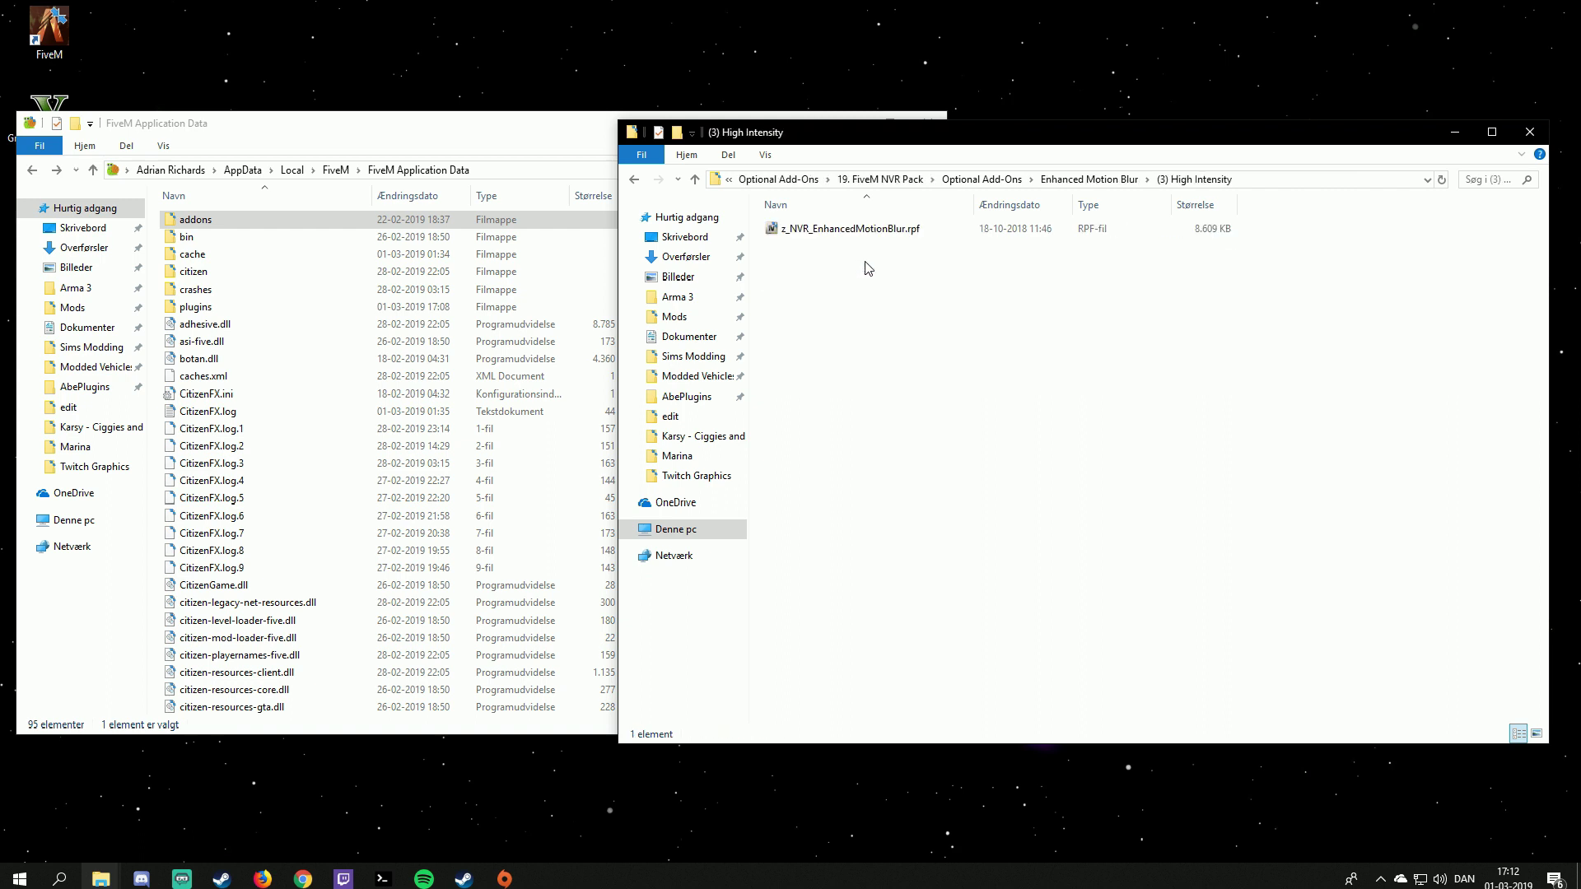
{"action": "left_click_drag", "start_coordinate": [847, 233], "coordinate": [901, 277]}
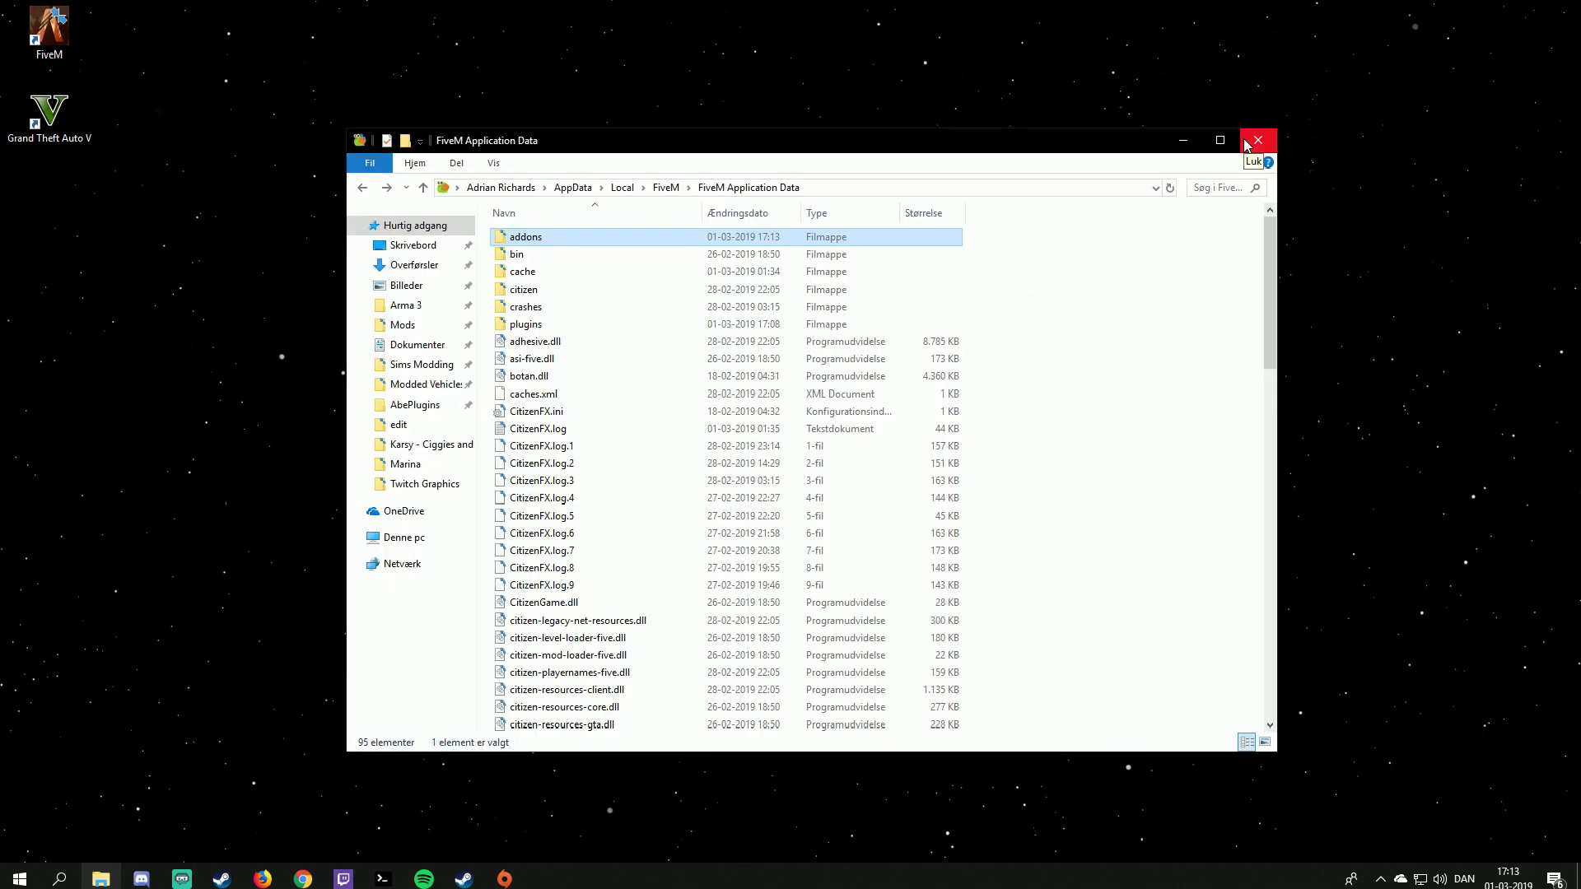
{"action": "left_click", "coordinate": [1245, 143]}
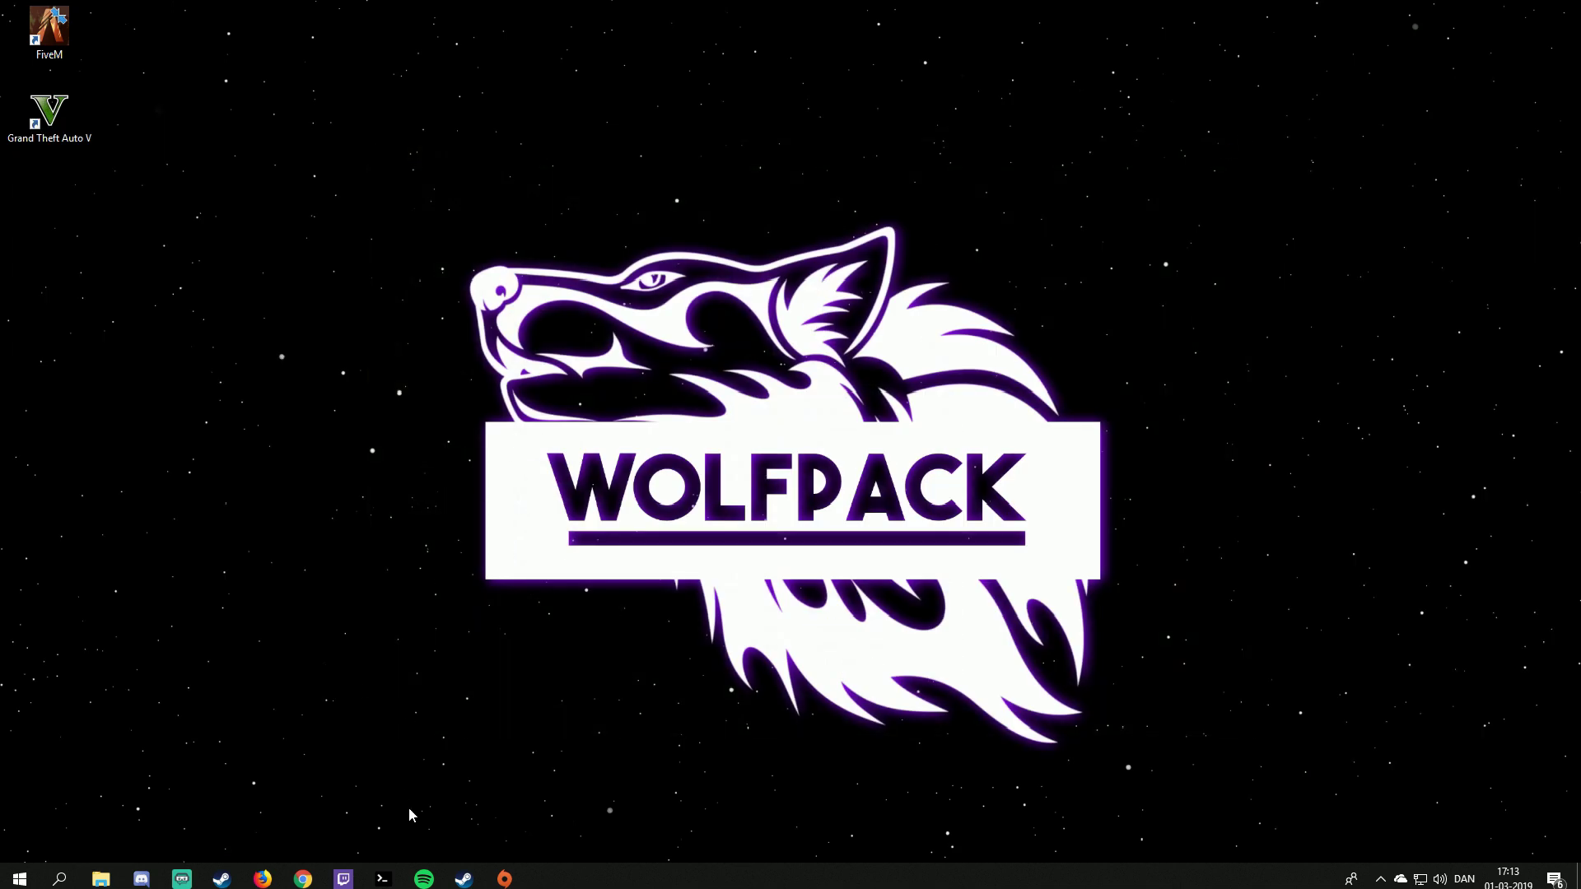
- Switch to Steam and select Grand Theft Auto V in the game library
{"action": "double_click", "coordinate": [77, 112]}
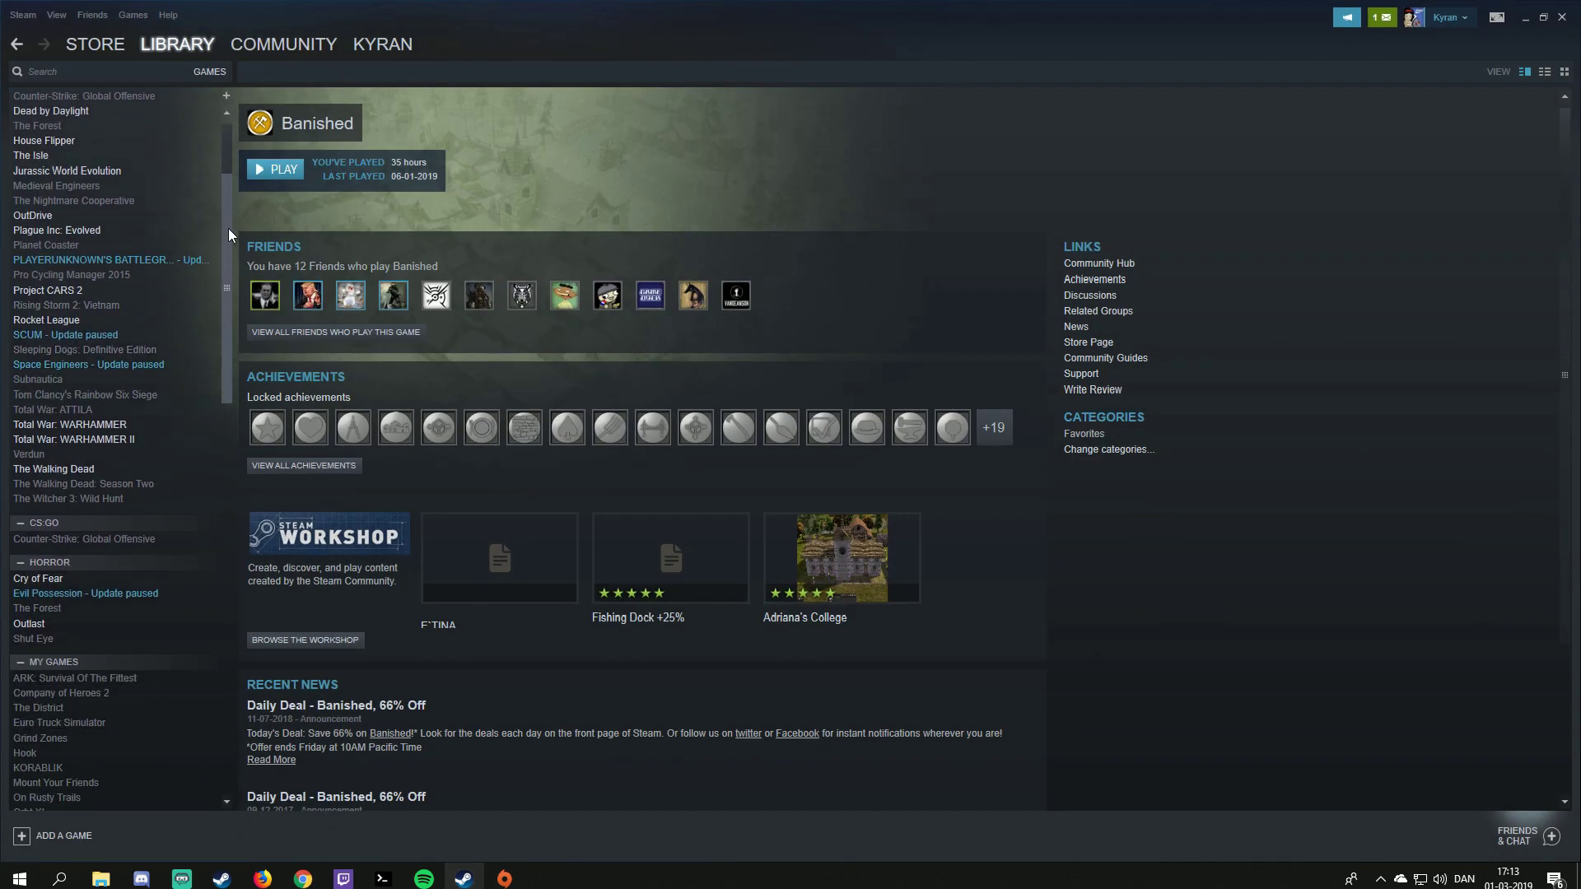
{"action": "left_click_drag", "start_coordinate": [227, 198], "coordinate": [156, 499]}
{"action": "left_click", "coordinate": [52, 722]}
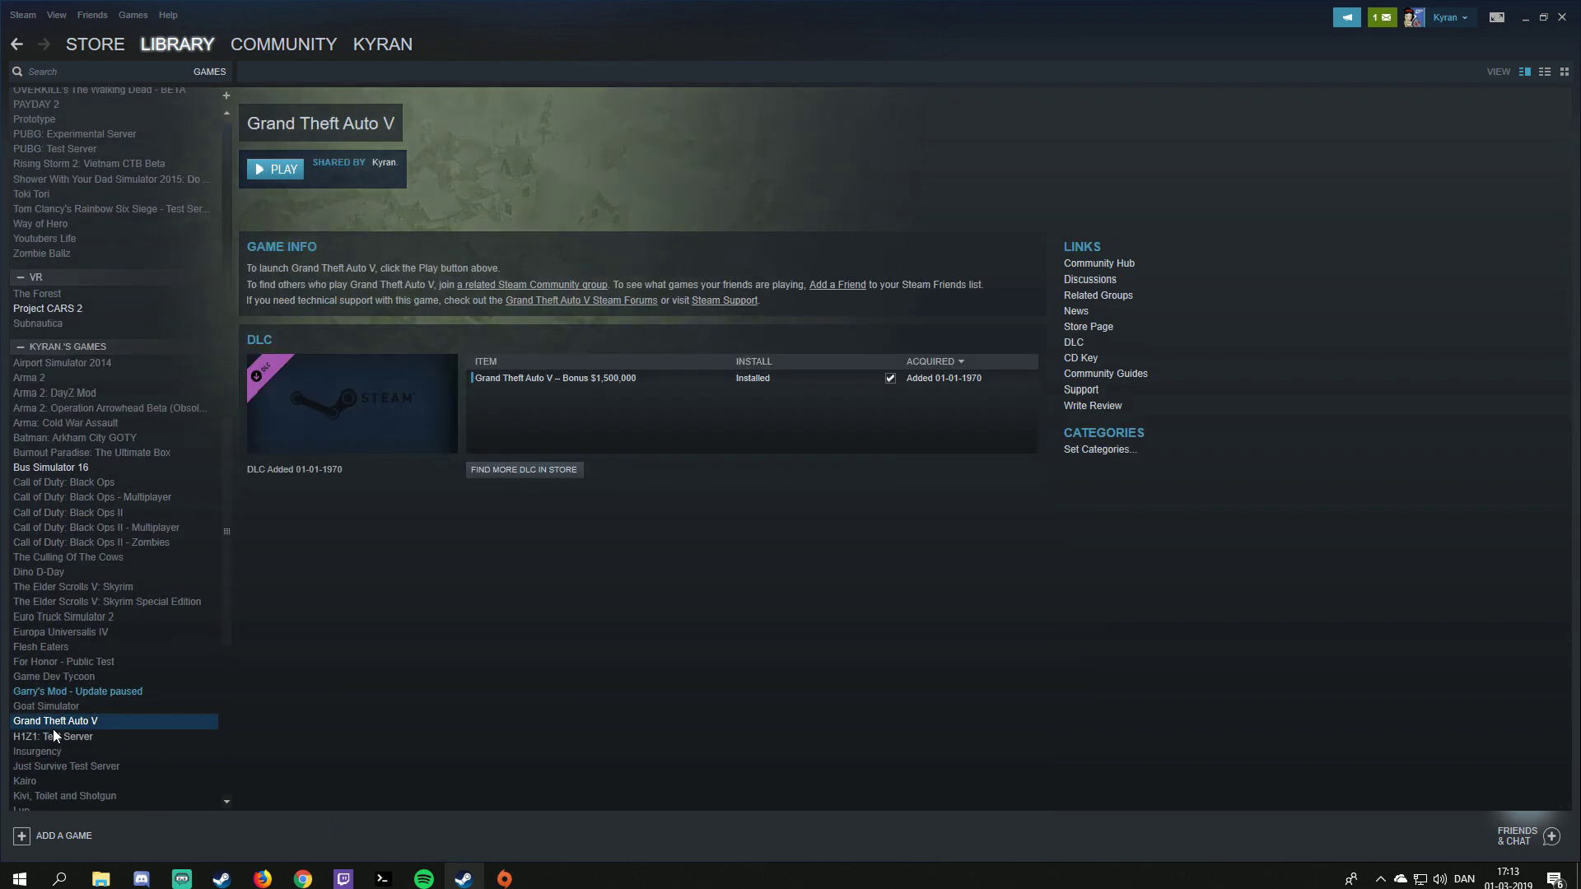
{"action": "scroll", "coordinate": [214, 461], "scroll_direction": "down", "scroll_amount": 2}
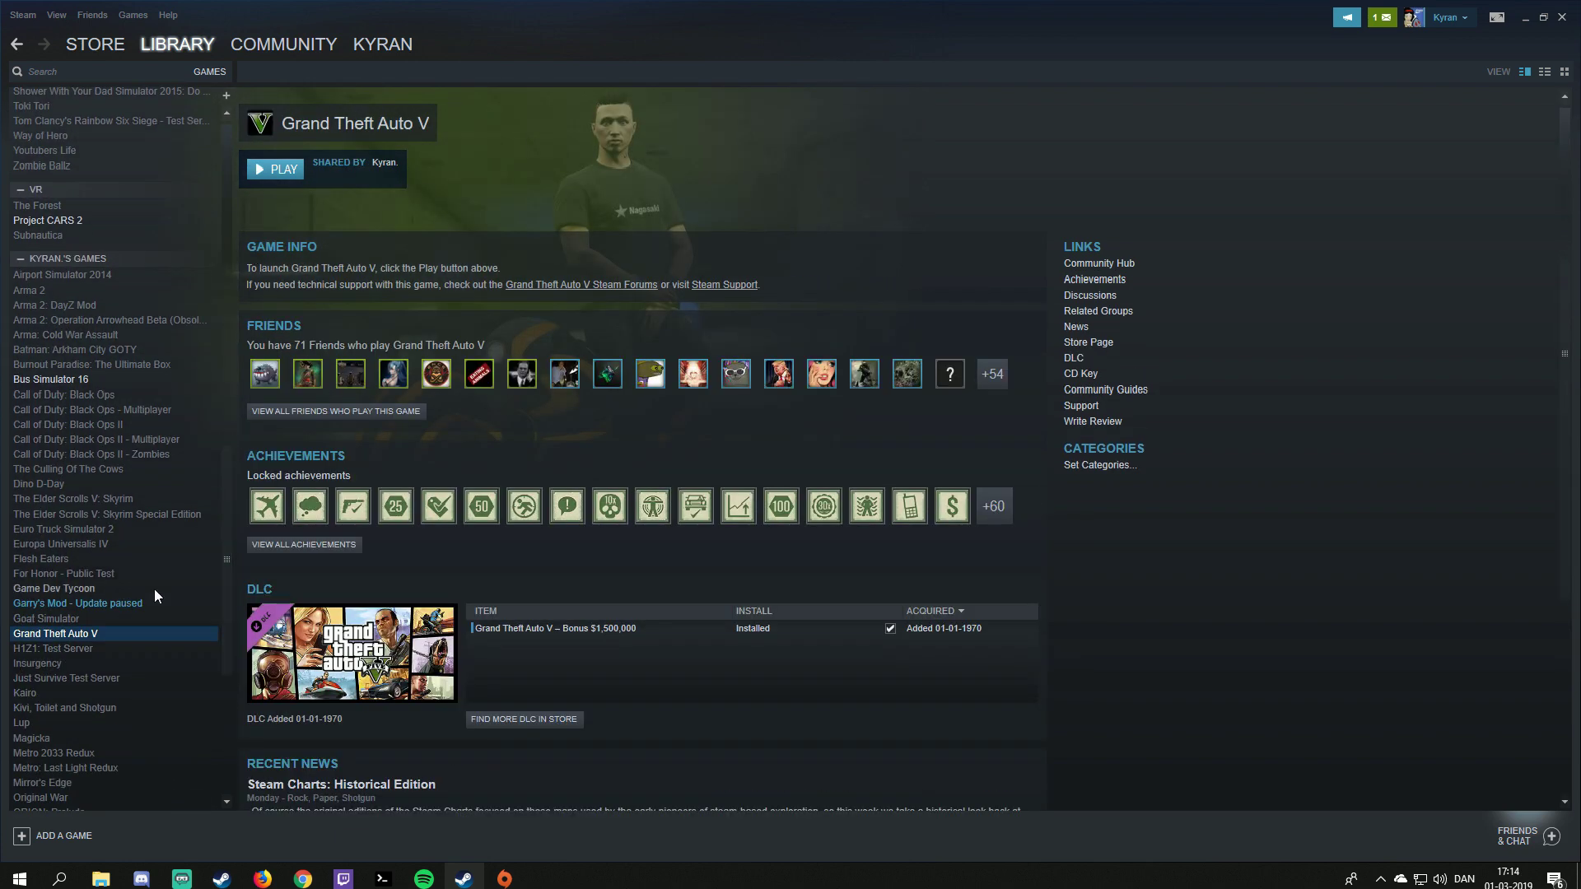
- Browse Grand Theft Auto V's local files from its properties and minimize Steam
{"action": "right_click", "coordinate": [54, 634]}
{"action": "left_click", "coordinate": [93, 624]}
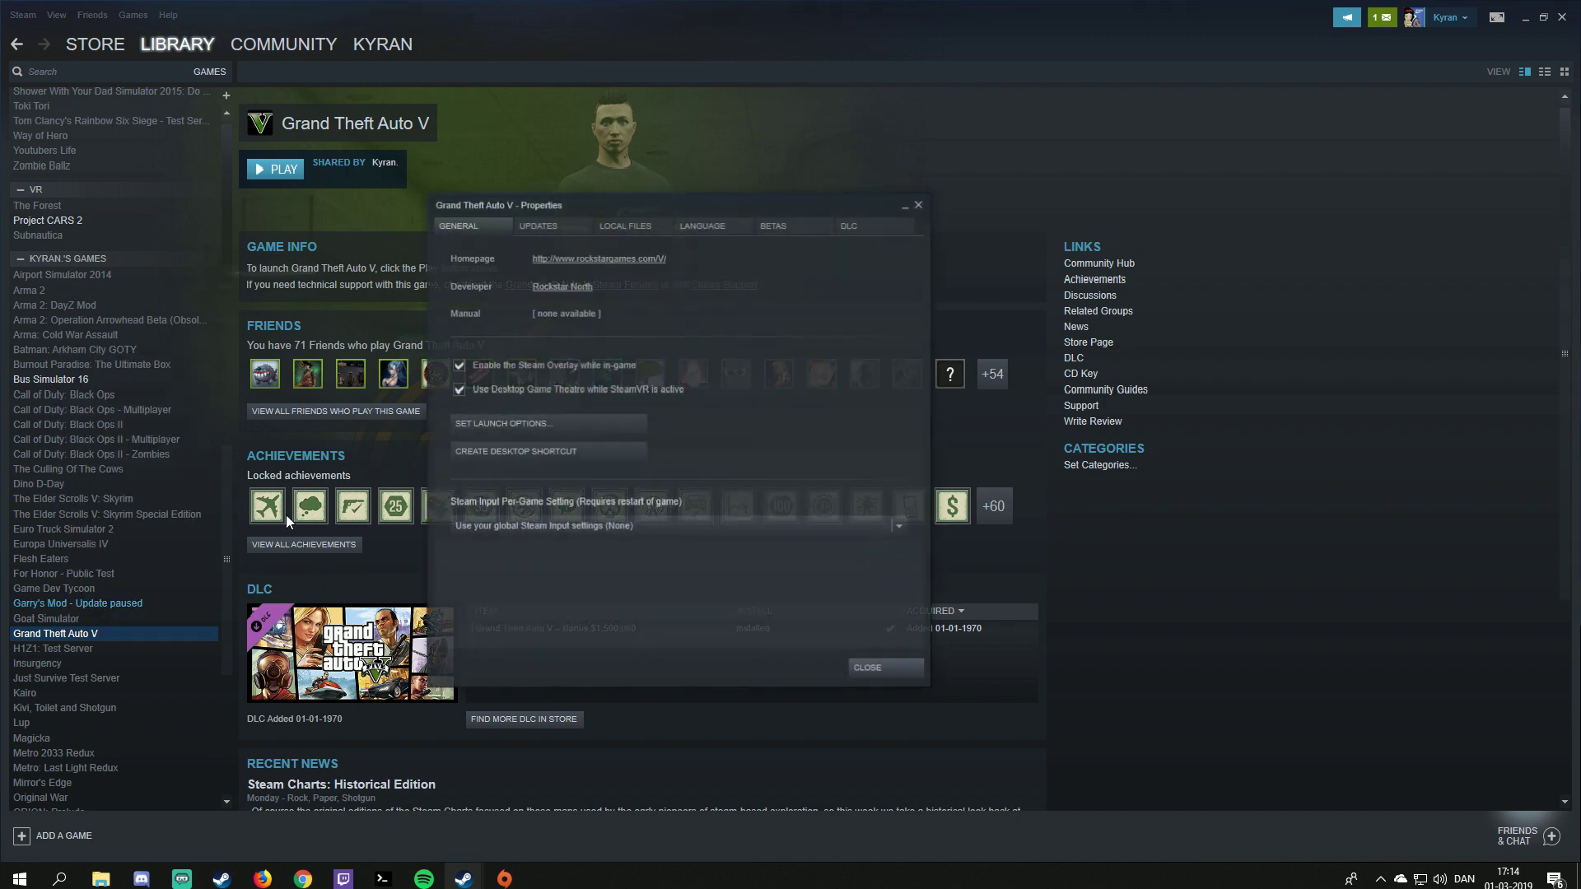
{"action": "left_click", "coordinate": [613, 226]}
{"action": "left_click", "coordinate": [534, 290]}
{"action": "left_click", "coordinate": [1521, 20]}
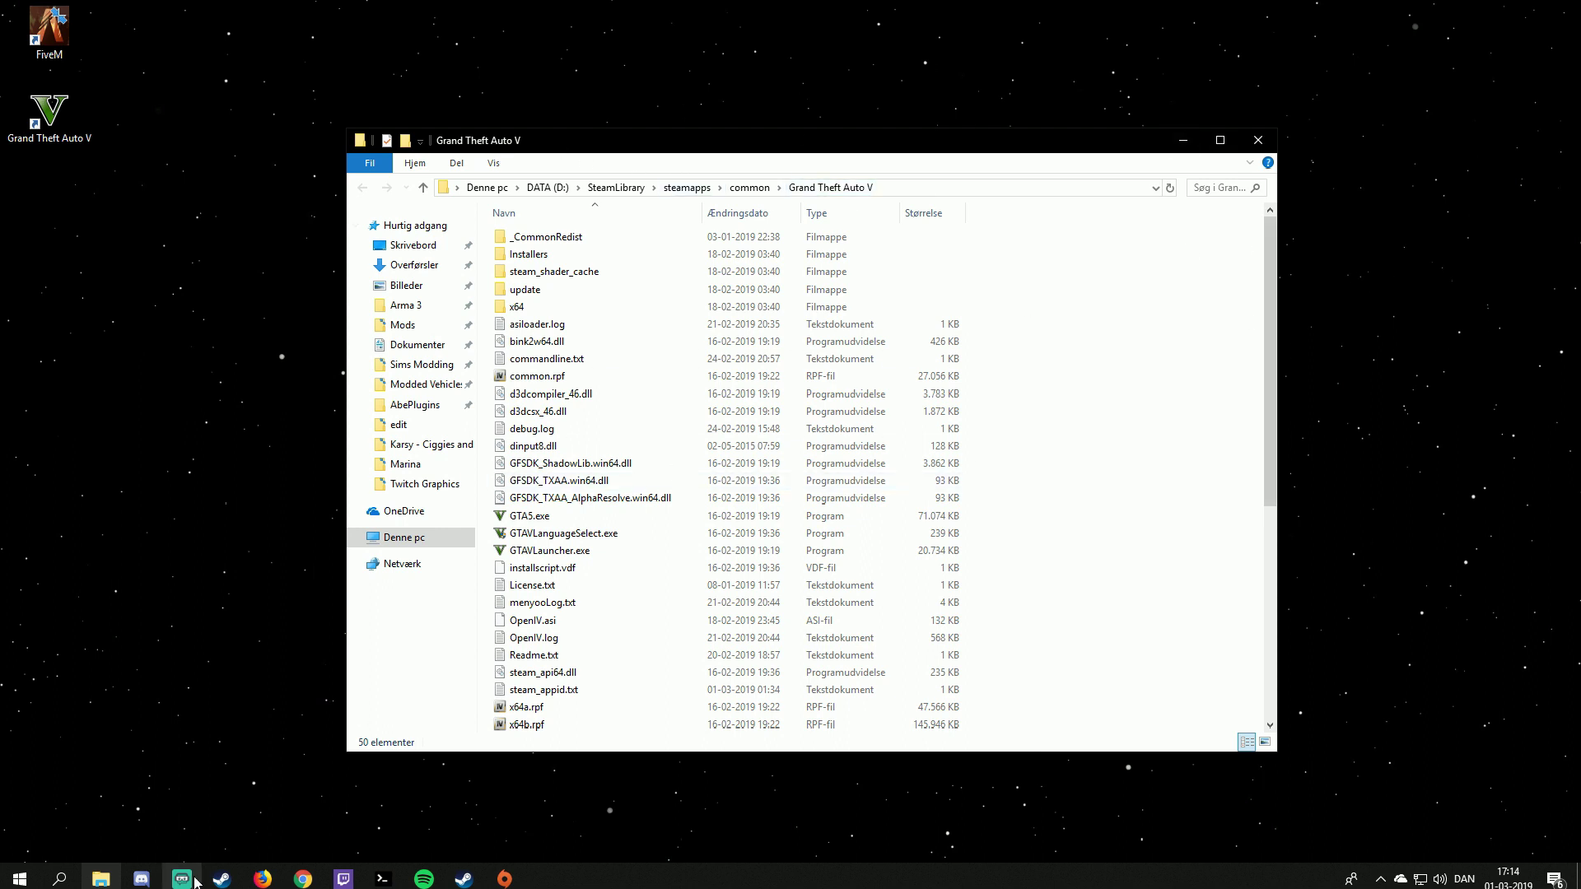
- Open the x64\audio\sfx folder inside the Grand Theft Auto V folder and bring RESIDENT.rpf and WEAPONS_PLAYER.rpf into view
{"action": "right_click", "coordinate": [97, 879]}
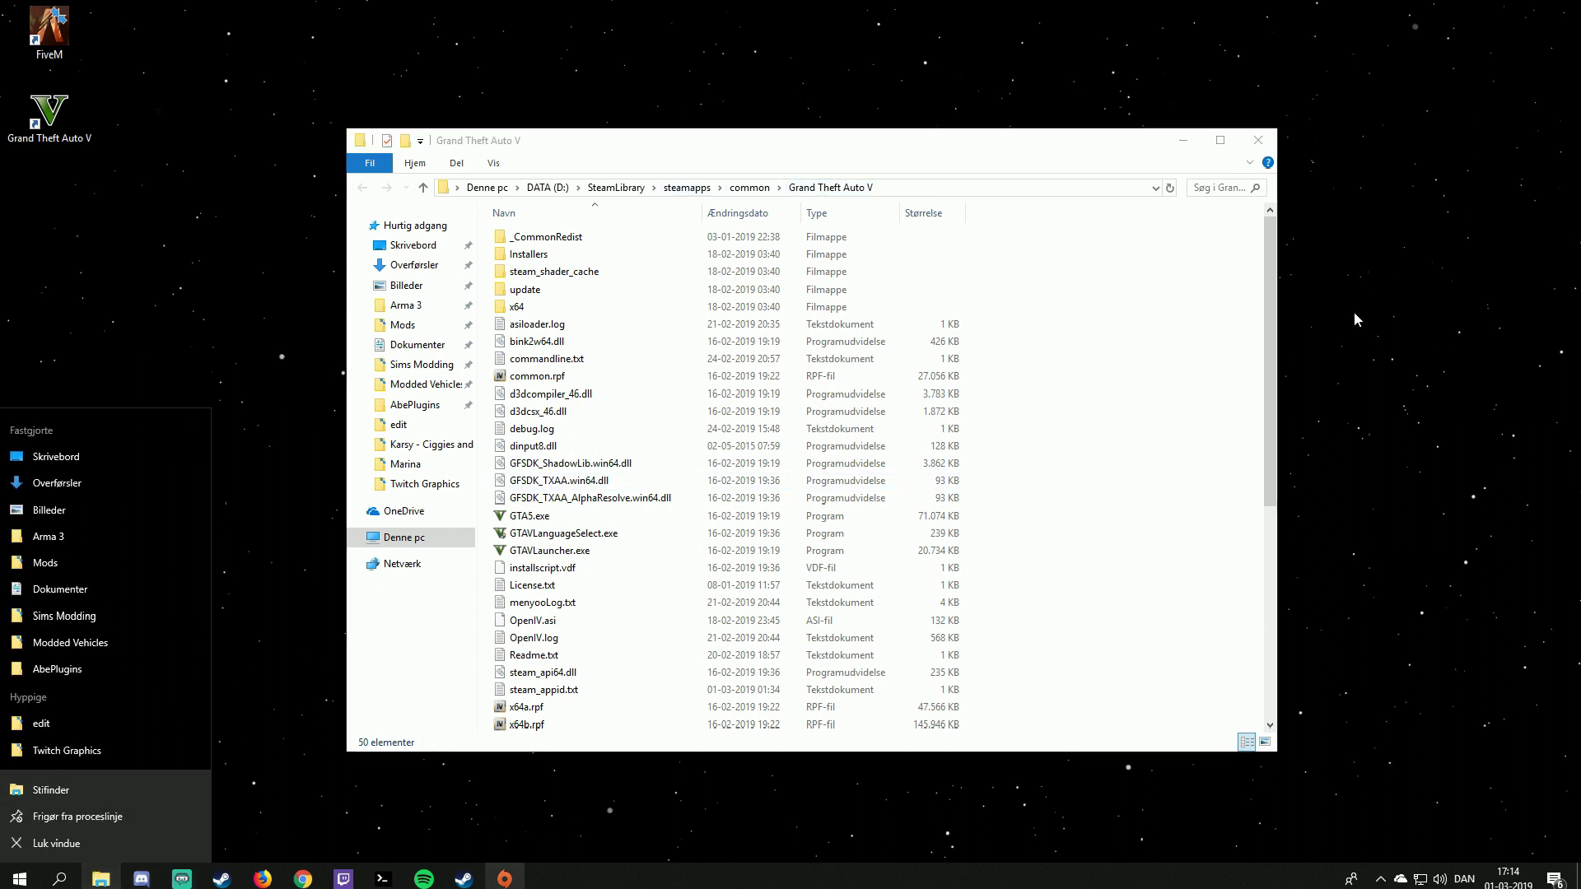
{"action": "left_click", "coordinate": [1272, 288]}
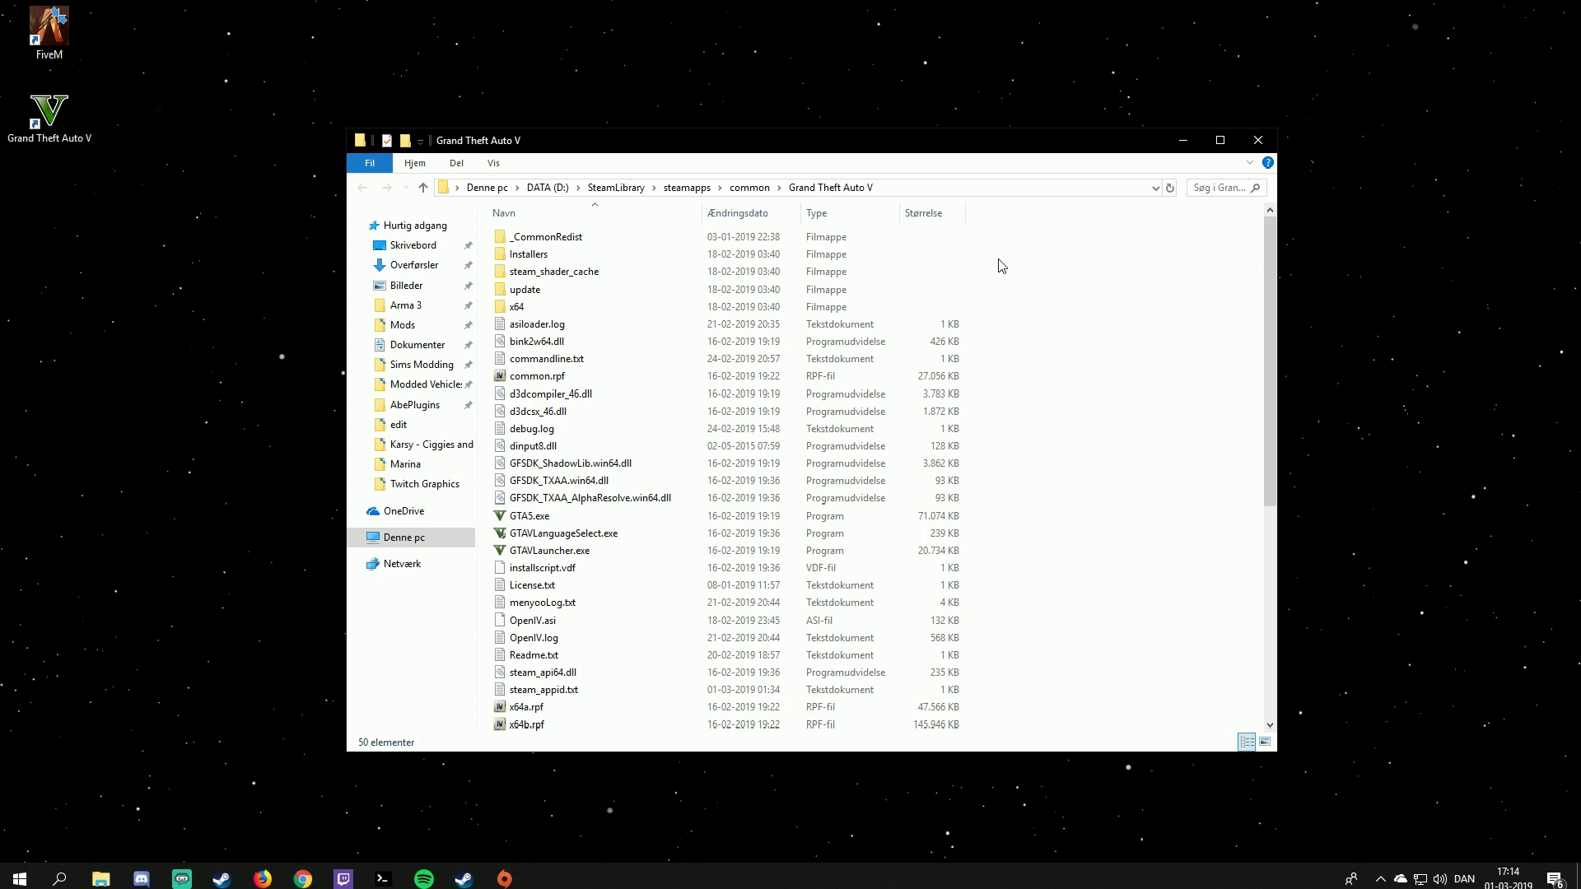
{"action": "left_click_drag", "start_coordinate": [704, 141], "coordinate": [761, 81]}
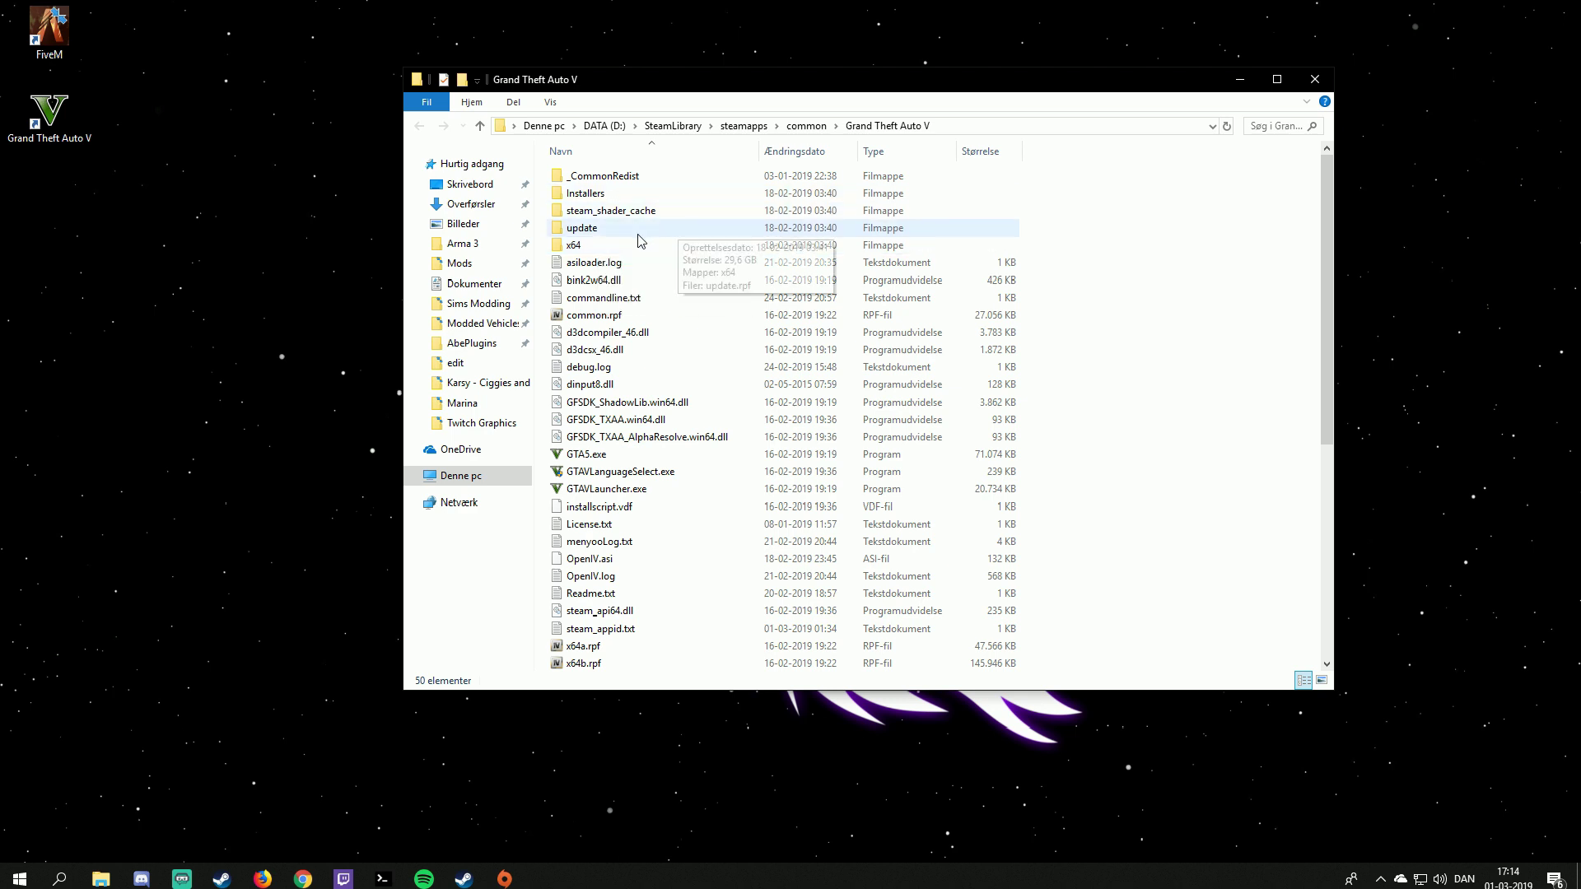
{"action": "double_click", "coordinate": [593, 246]}
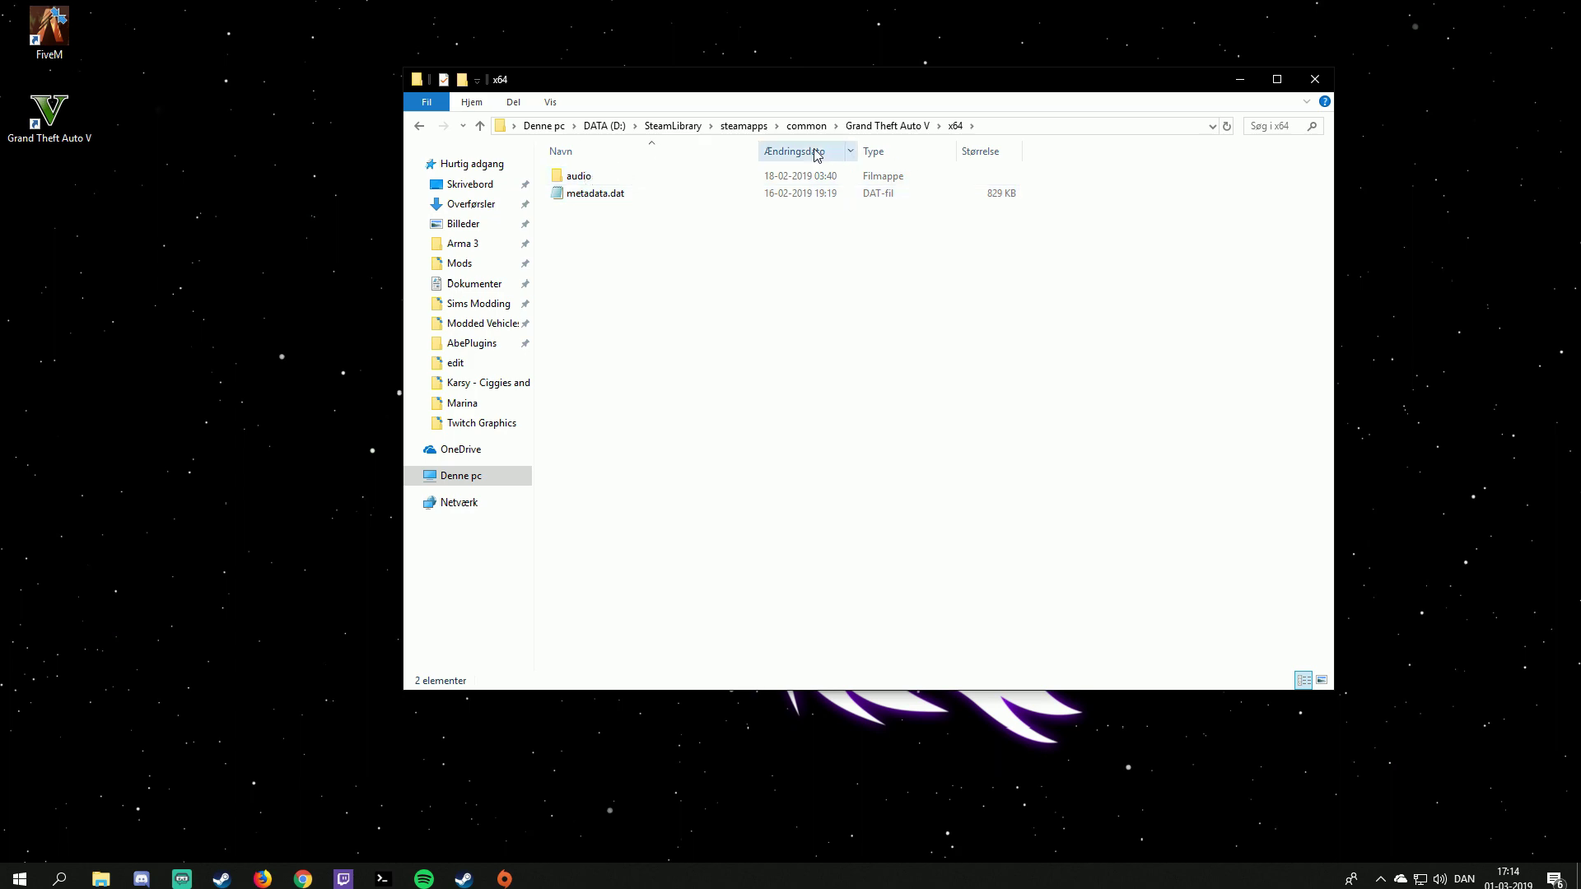
{"action": "double_click", "coordinate": [568, 177]}
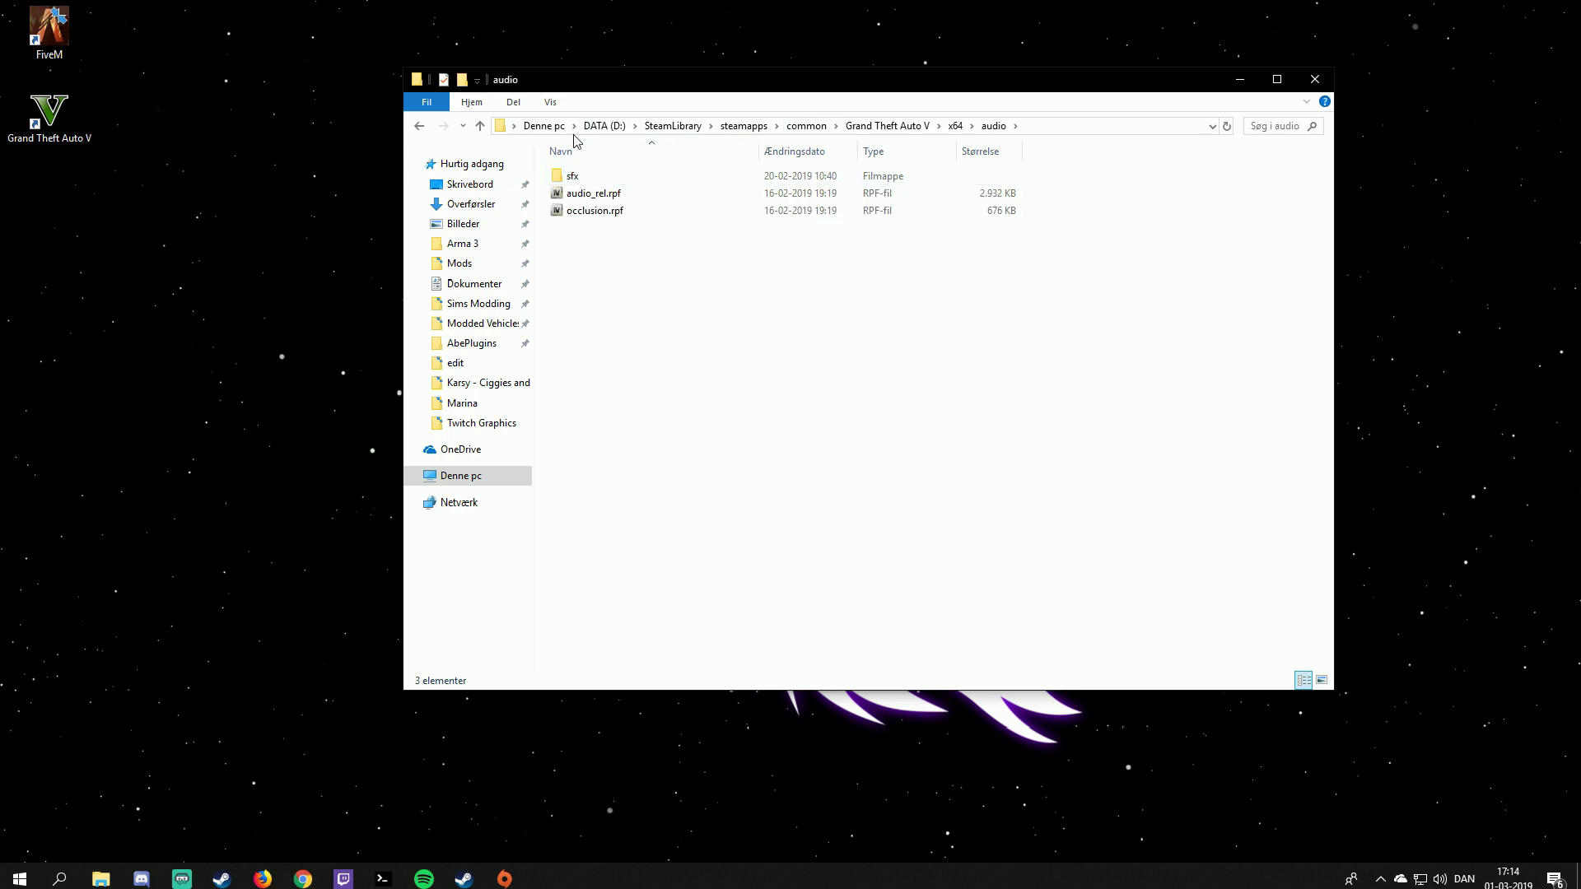
{"action": "double_click", "coordinate": [604, 178]}
{"action": "left_click_drag", "start_coordinate": [1320, 234], "coordinate": [1342, 467]}
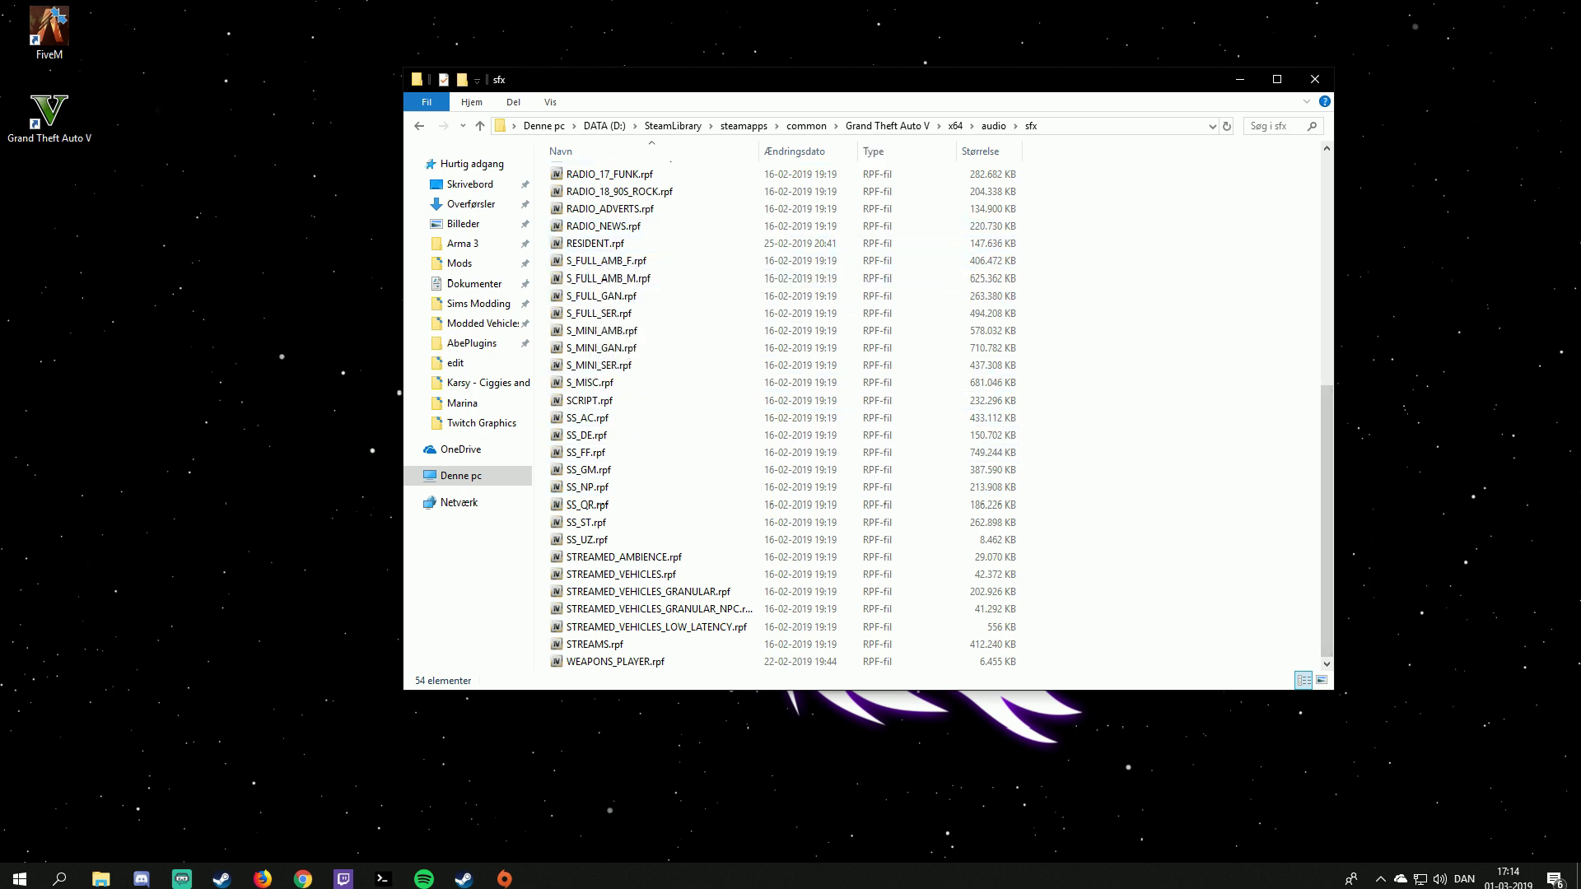
- Search the computer for "resident" and open the file location of RESIDENT.rpf
{"action": "left_click", "coordinate": [58, 879]}
{"action": "type", "text": "res"}
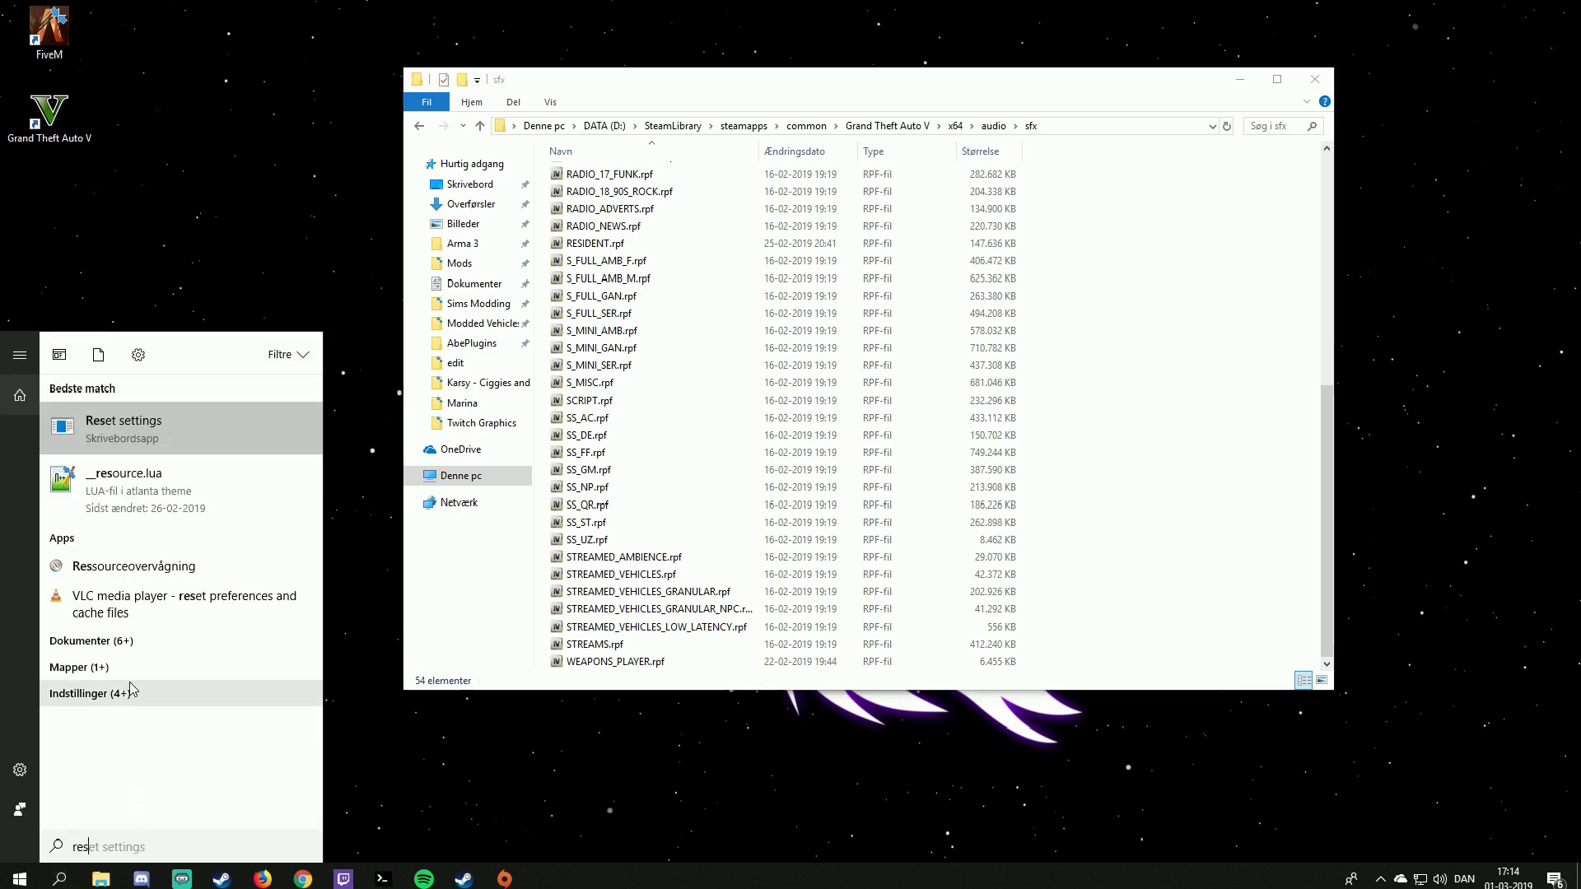
{"action": "type", "text": "ident"}
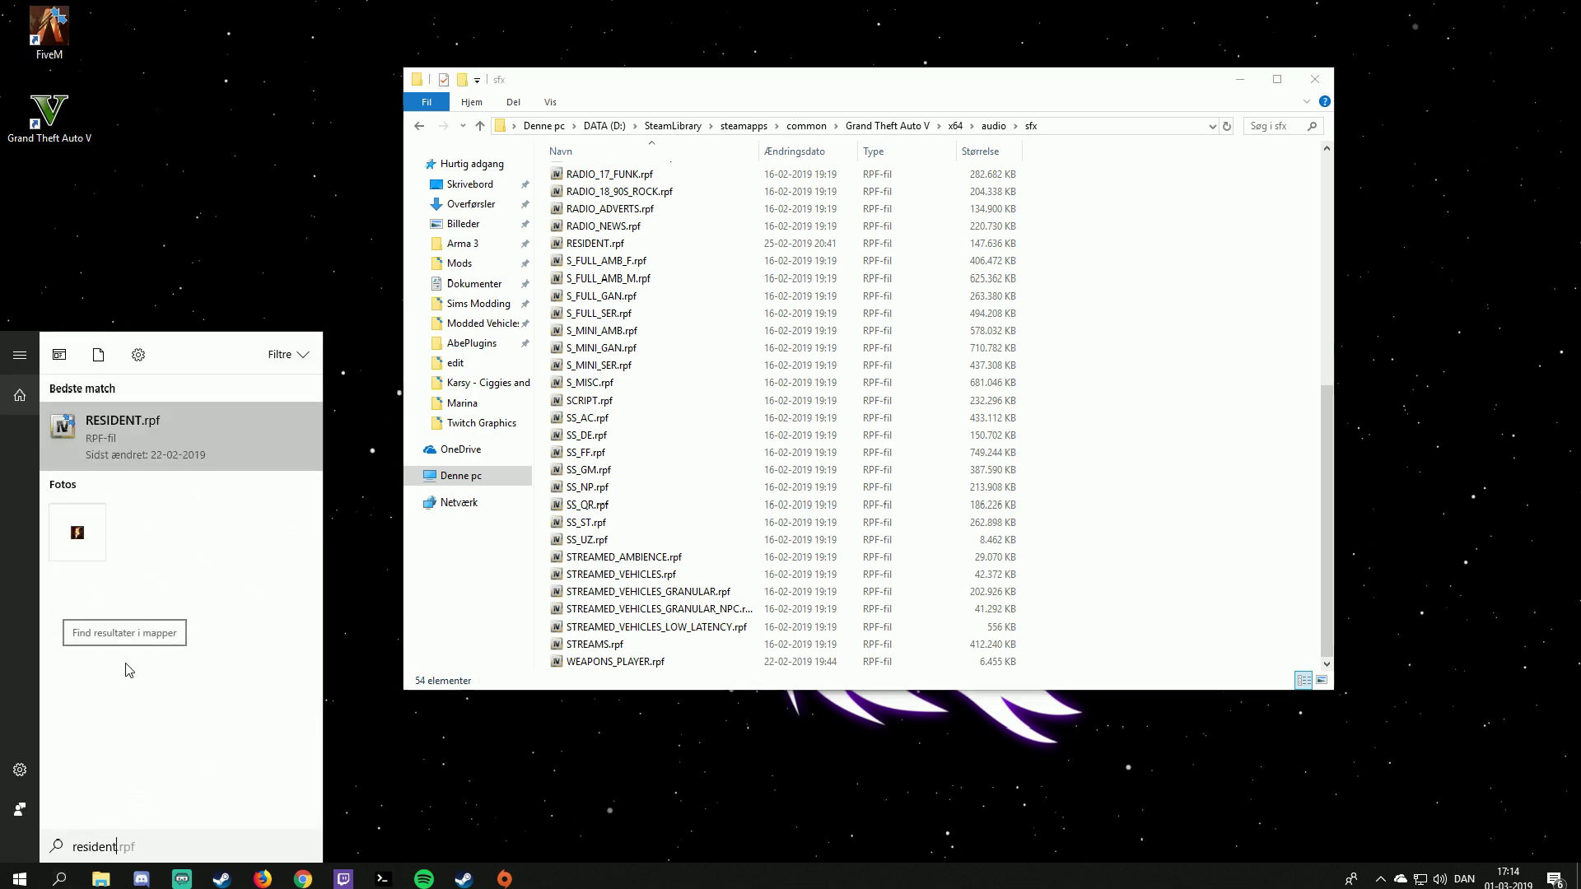
{"action": "right_click", "coordinate": [217, 440]}
{"action": "left_click", "coordinate": [149, 455]}
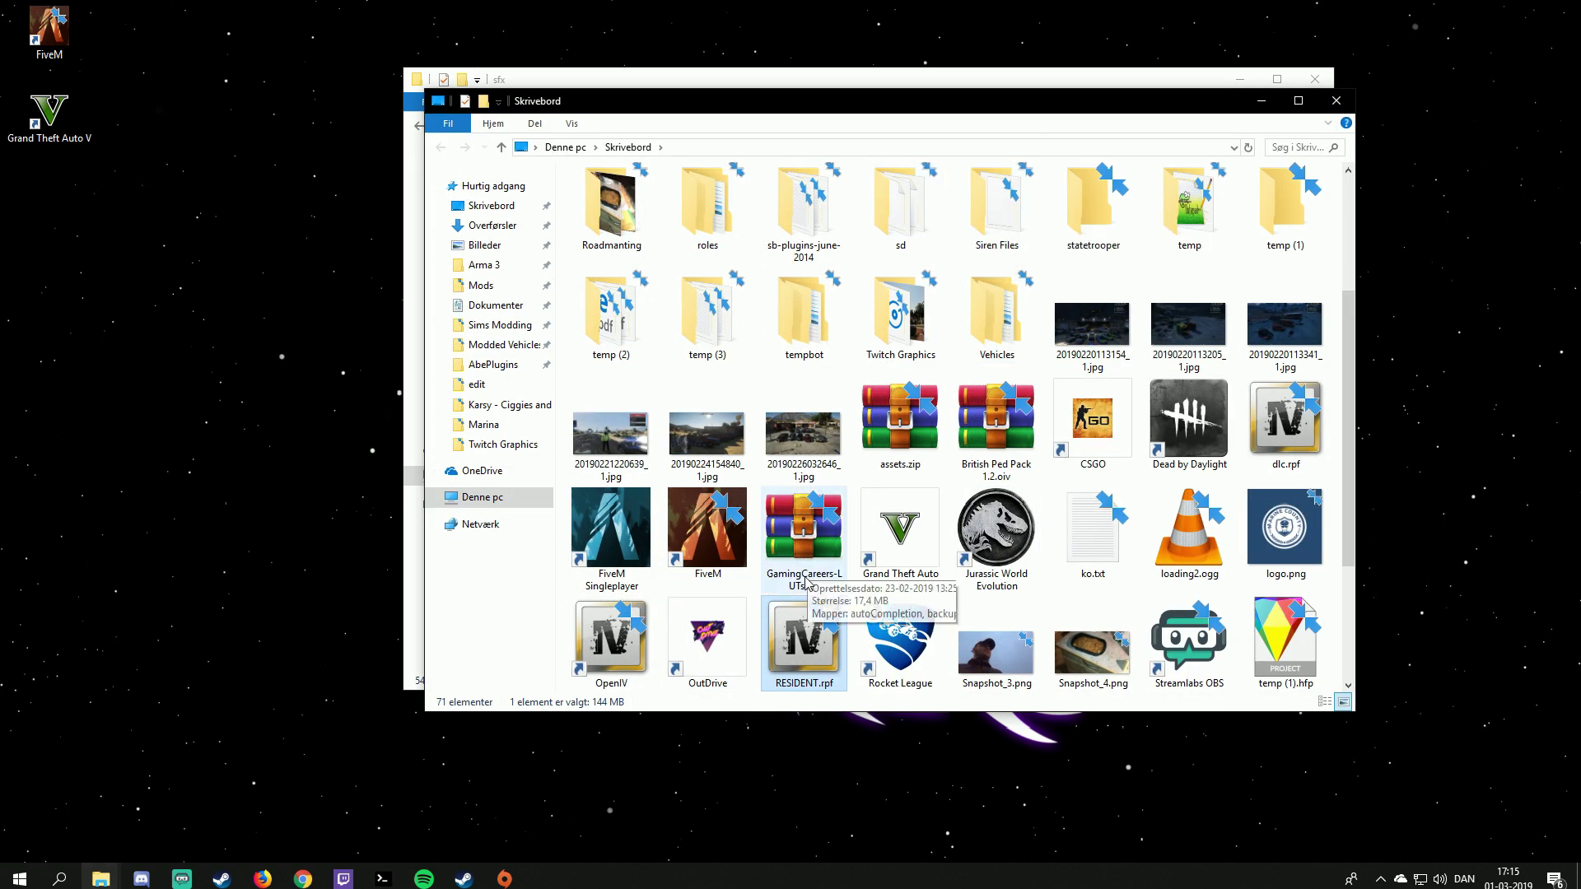
- Try to transfer RESIDENT.rpf from the desktop folder into the sfx folder, and close the desktop folder window
{"action": "left_click_drag", "start_coordinate": [1058, 113], "coordinate": [368, 126]}
{"action": "left_click_drag", "start_coordinate": [116, 650], "coordinate": [589, 74]}
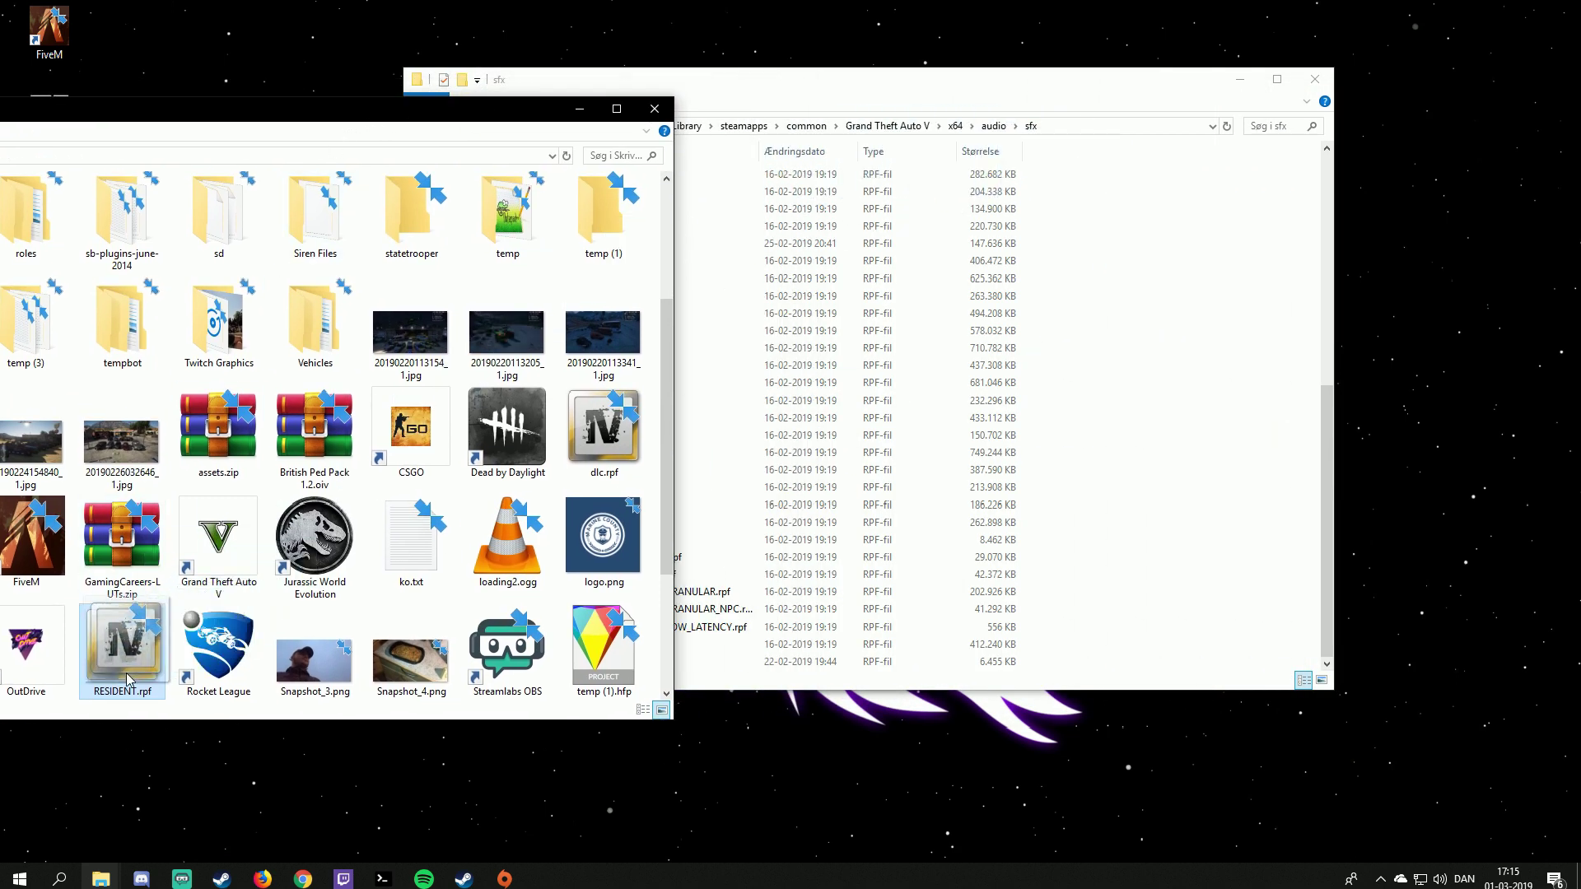
{"action": "left_click_drag", "start_coordinate": [430, 113], "coordinate": [1143, 367]}
{"action": "left_click", "coordinate": [1367, 363]}
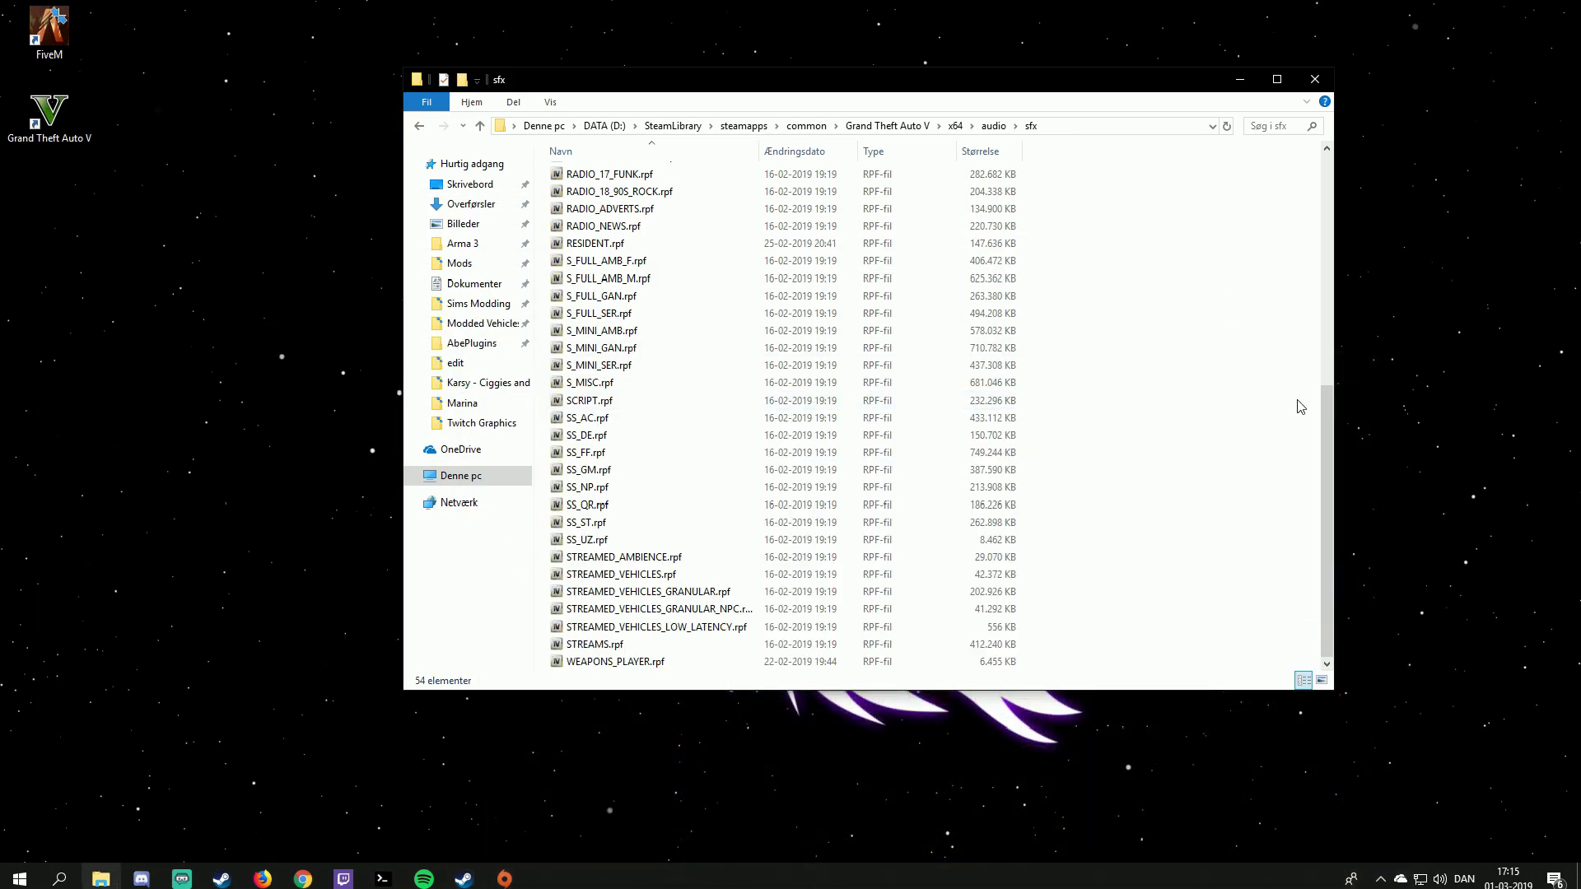
{"action": "left_click_drag", "start_coordinate": [1320, 294], "coordinate": [1294, 149]}
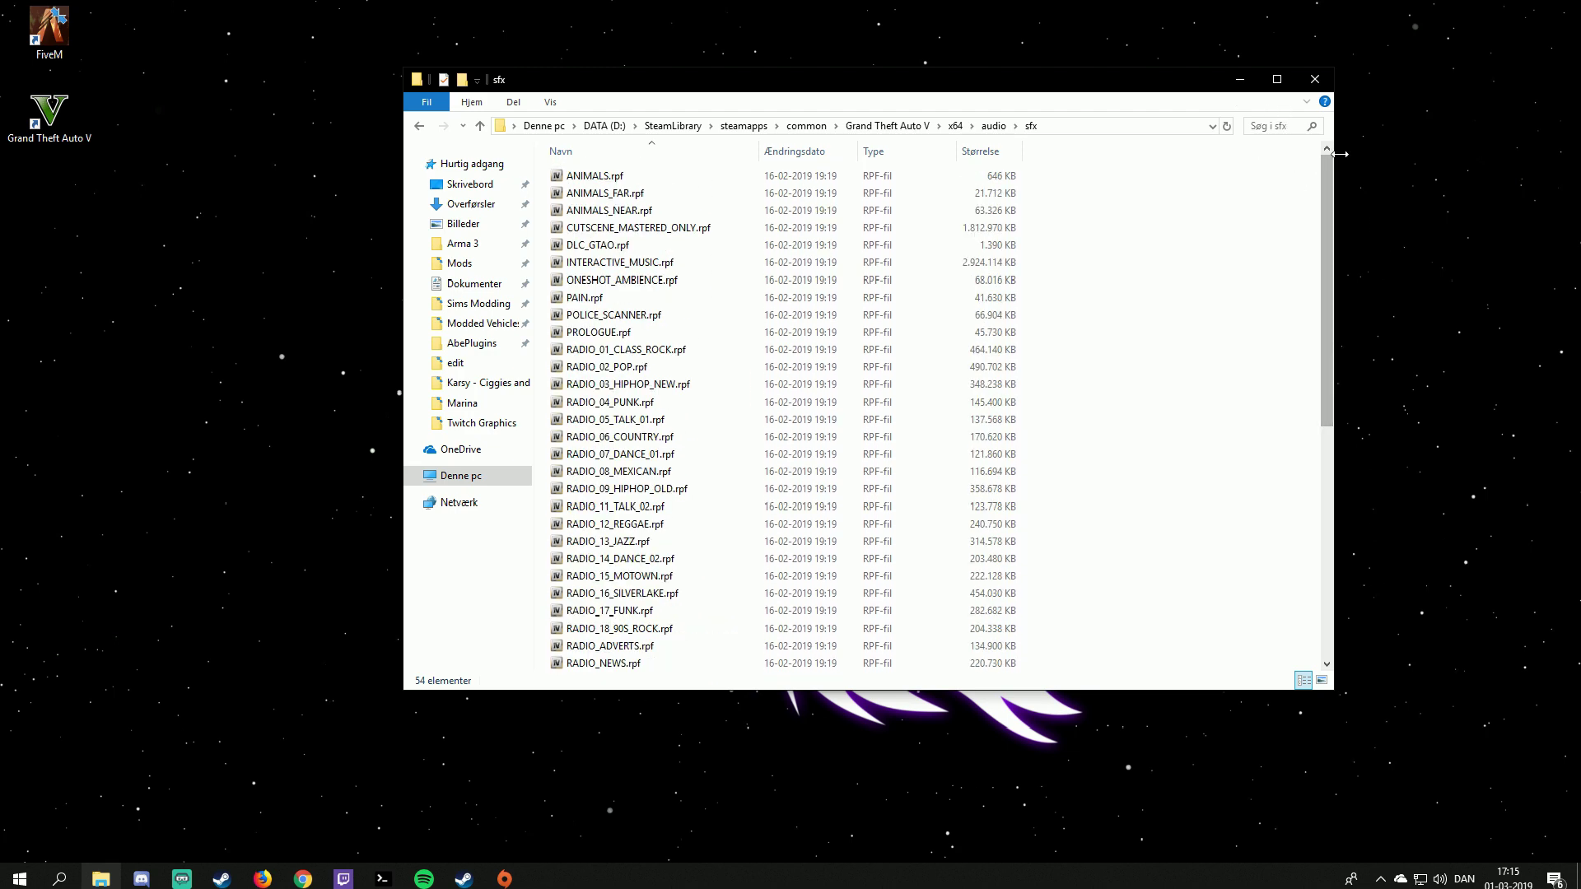